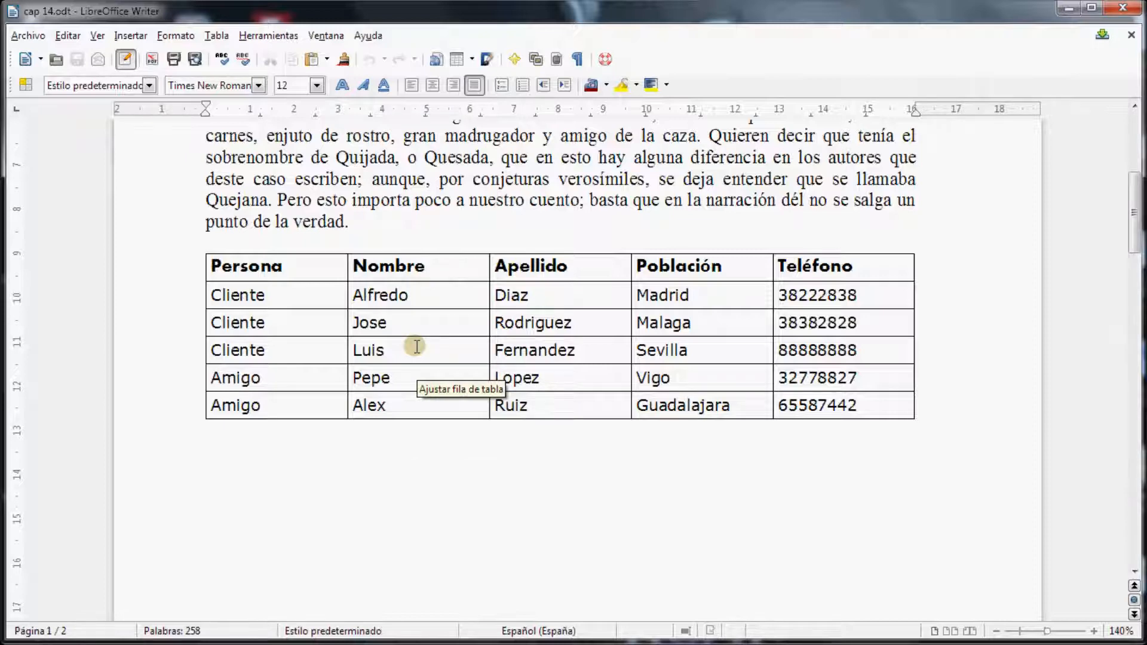
# Place the cursor in the contacts table, undock its Tabla toolbar, and float it just above the table.
pyautogui.click(416, 346)
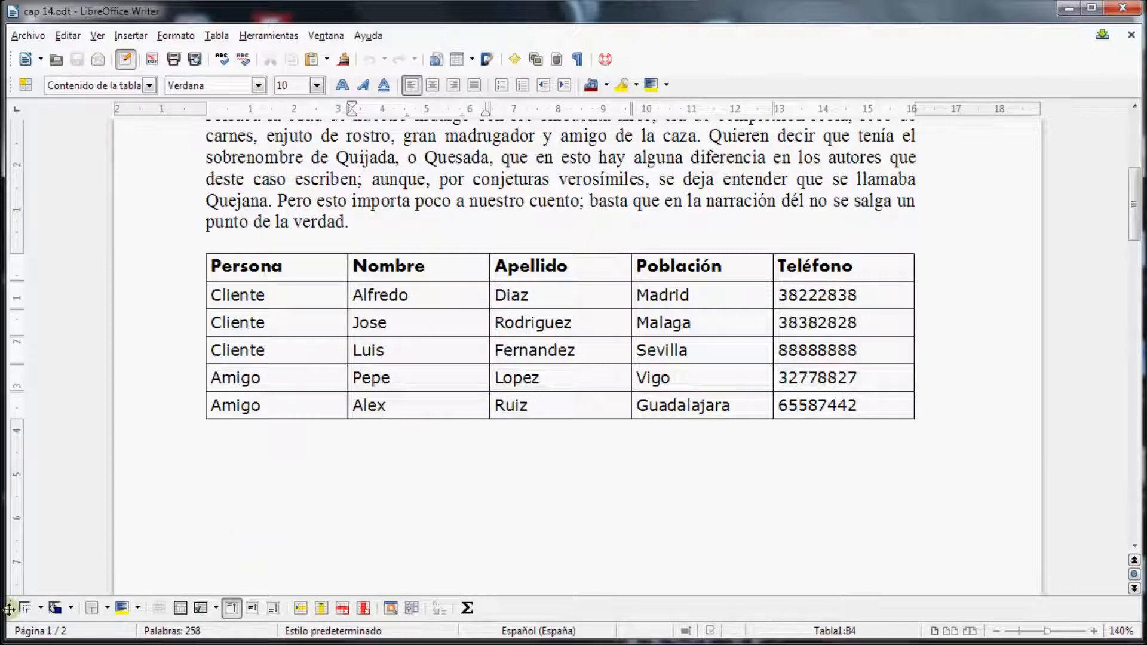
pyautogui.moveTo(9, 608); pyautogui.dragTo(253, 173)
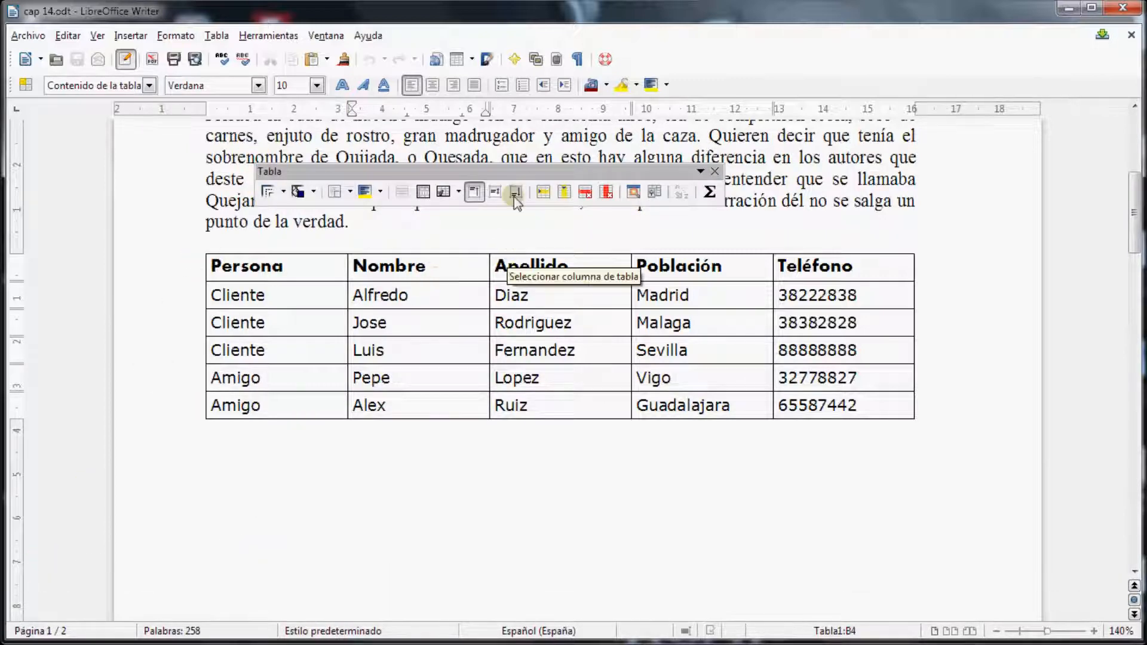
pyautogui.moveTo(508, 174); pyautogui.dragTo(533, 166)
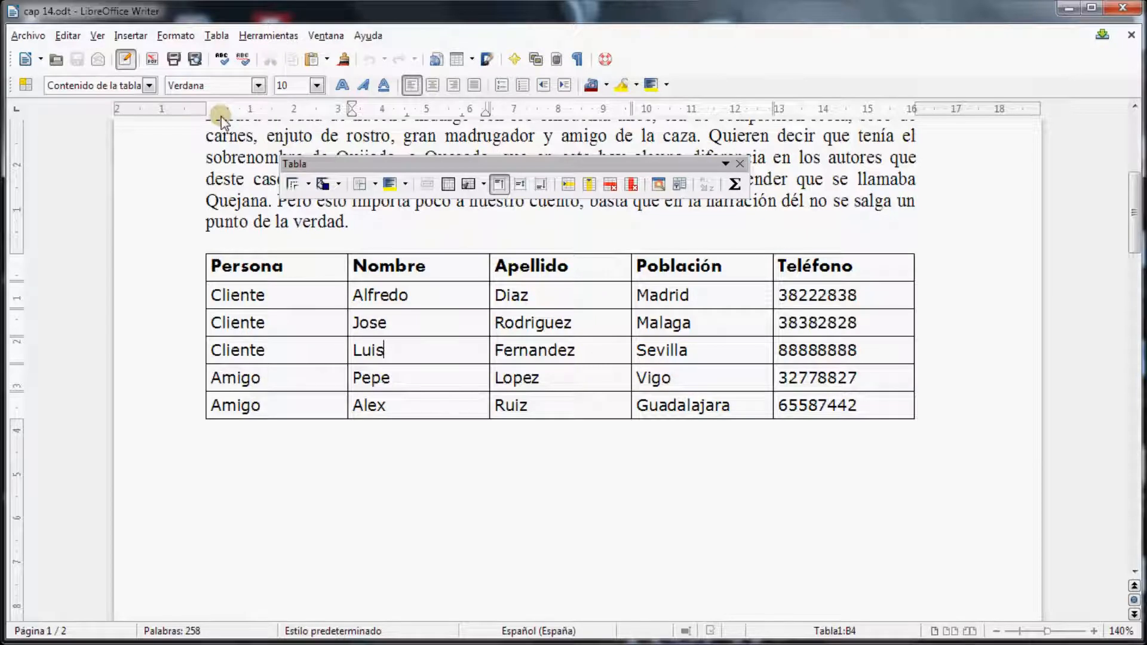
pyautogui.moveTo(486, 161); pyautogui.dragTo(363, 143)
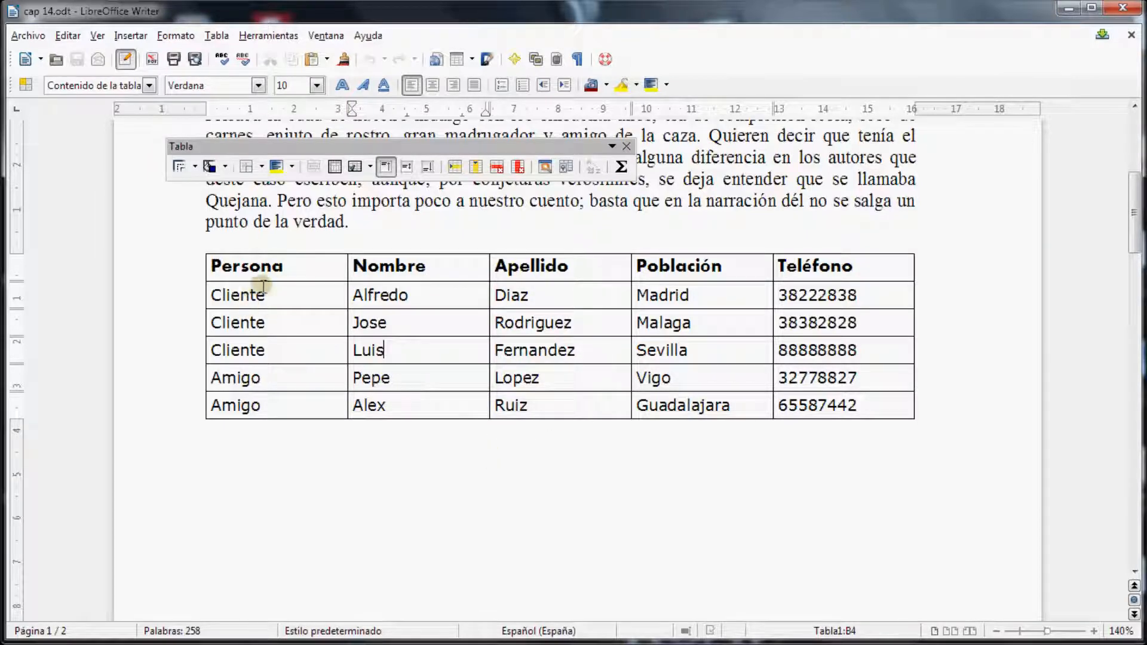
# Try centred, right and justified alignment on the first data row's Persona cell, and return it to left alignment.
pyautogui.click(325, 297)
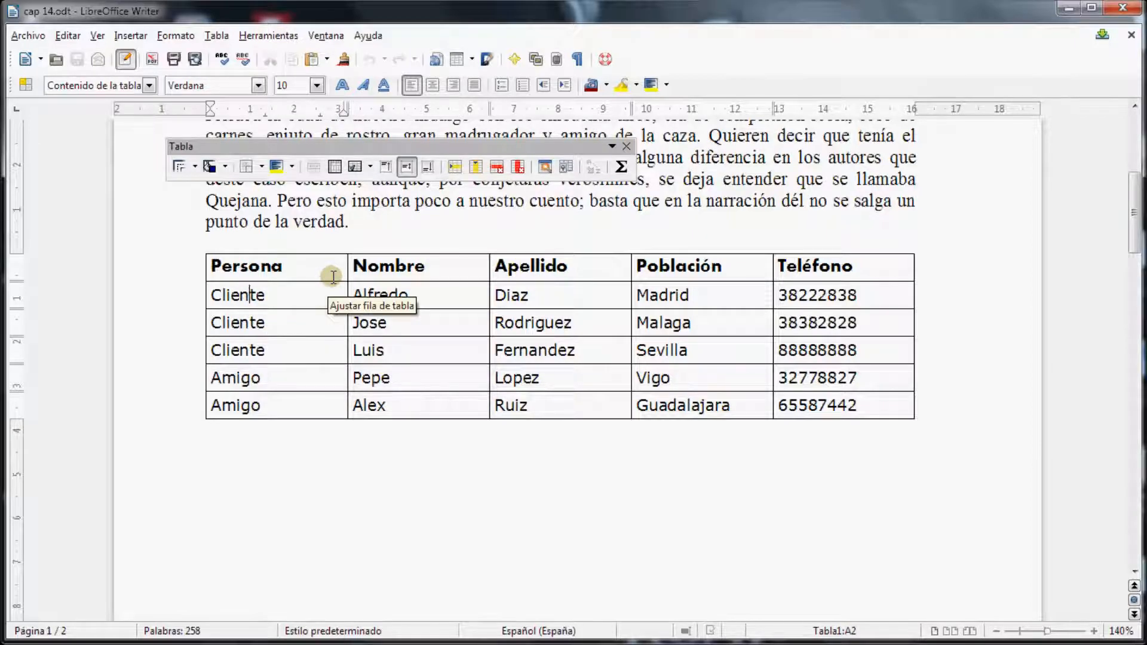
pyautogui.click(432, 86)
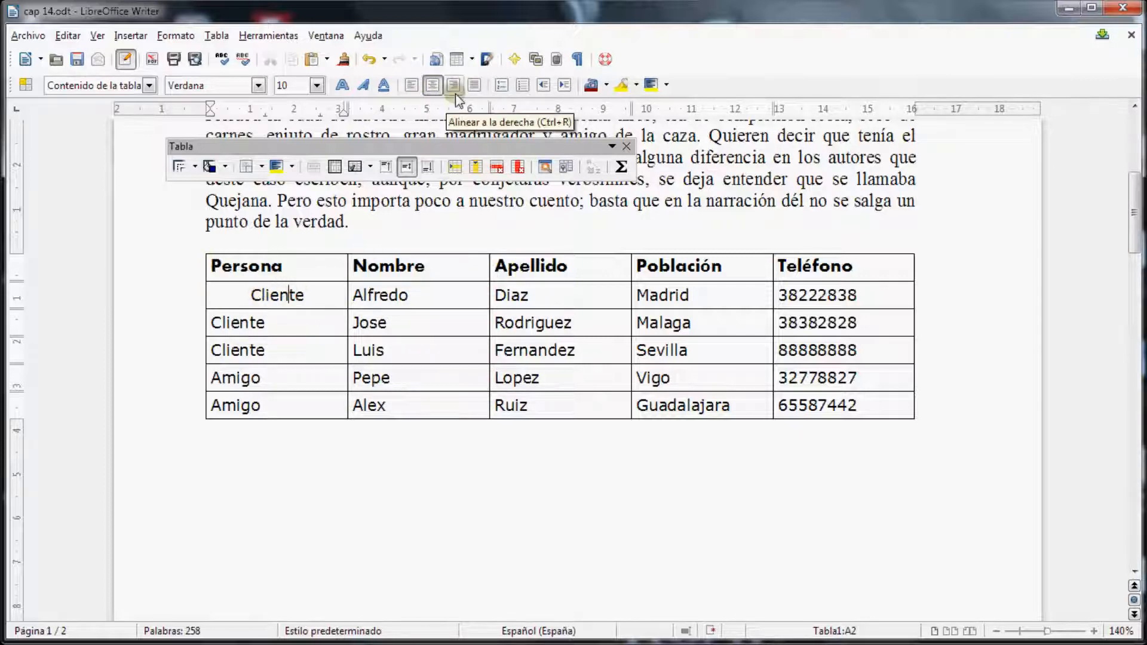
pyautogui.click(455, 88)
pyautogui.click(474, 86)
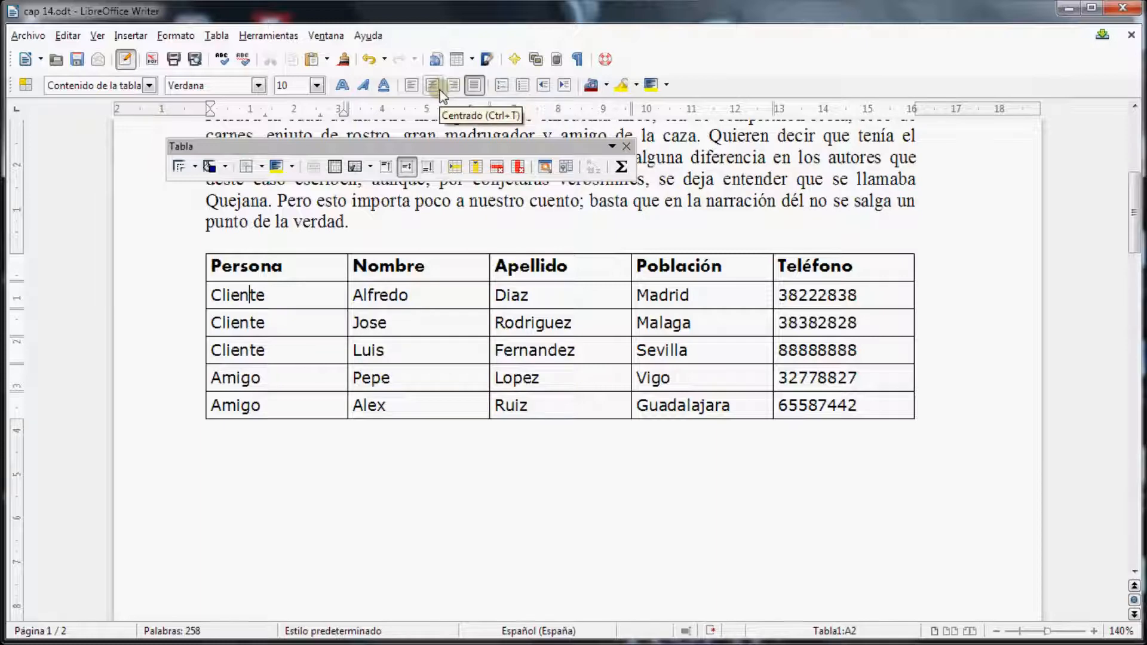
pyautogui.click(433, 87)
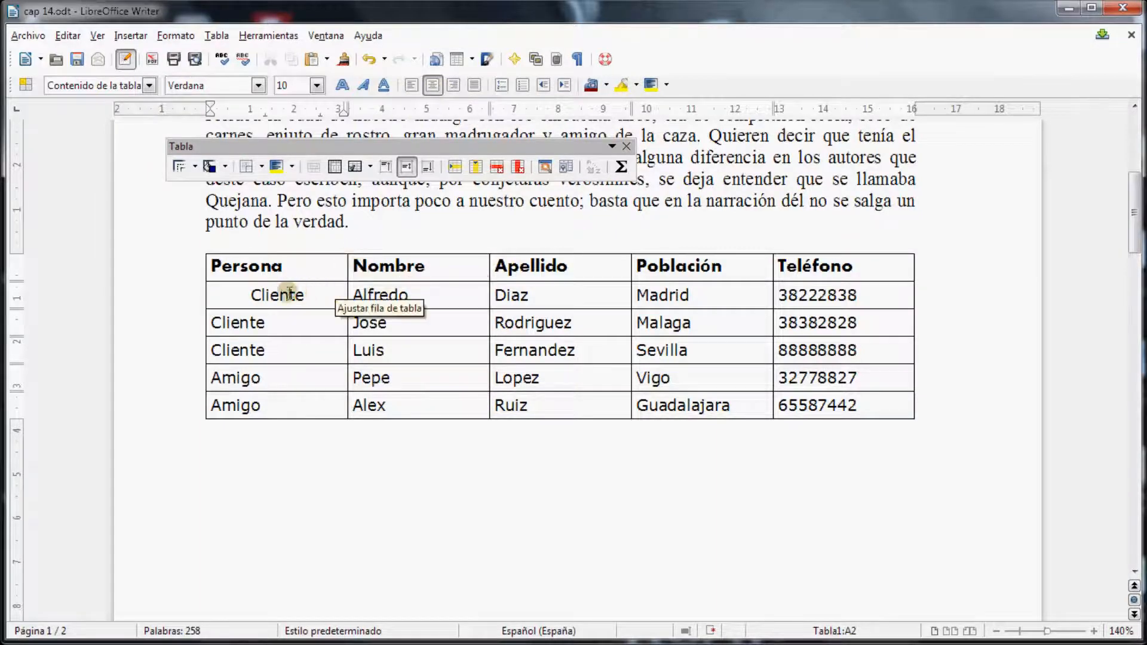
pyautogui.click(411, 87)
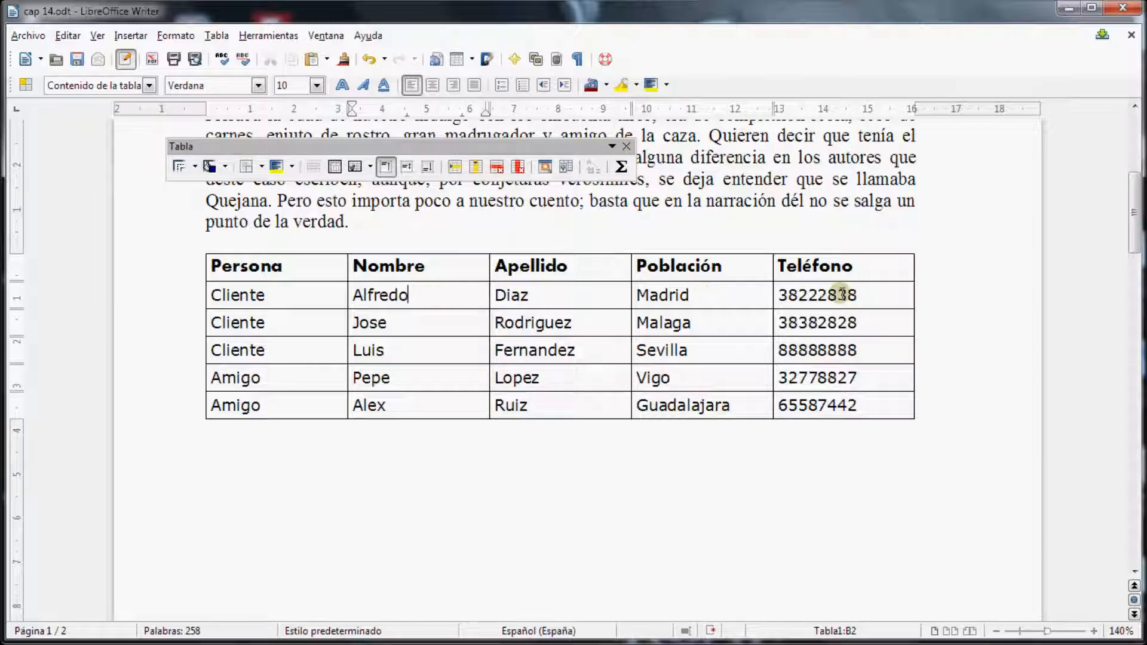
# Add two blank lines below the first data row's phone number and align that row's Persona cell to the top.
pyautogui.press('Return')
pyautogui.press('Return')
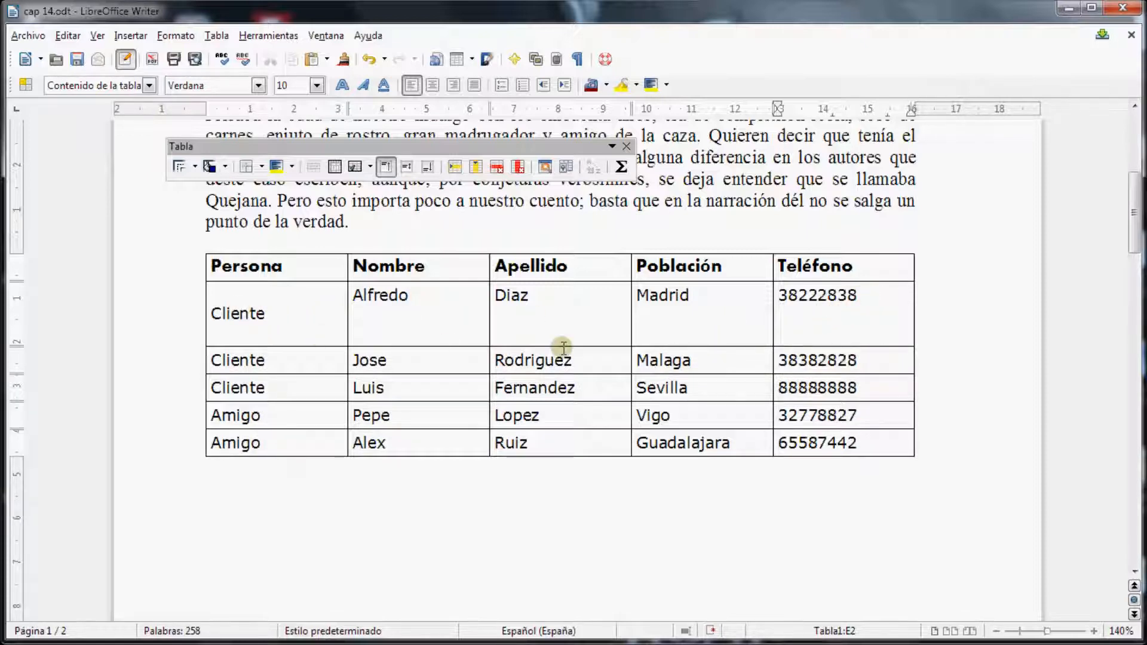
pyautogui.click(230, 311)
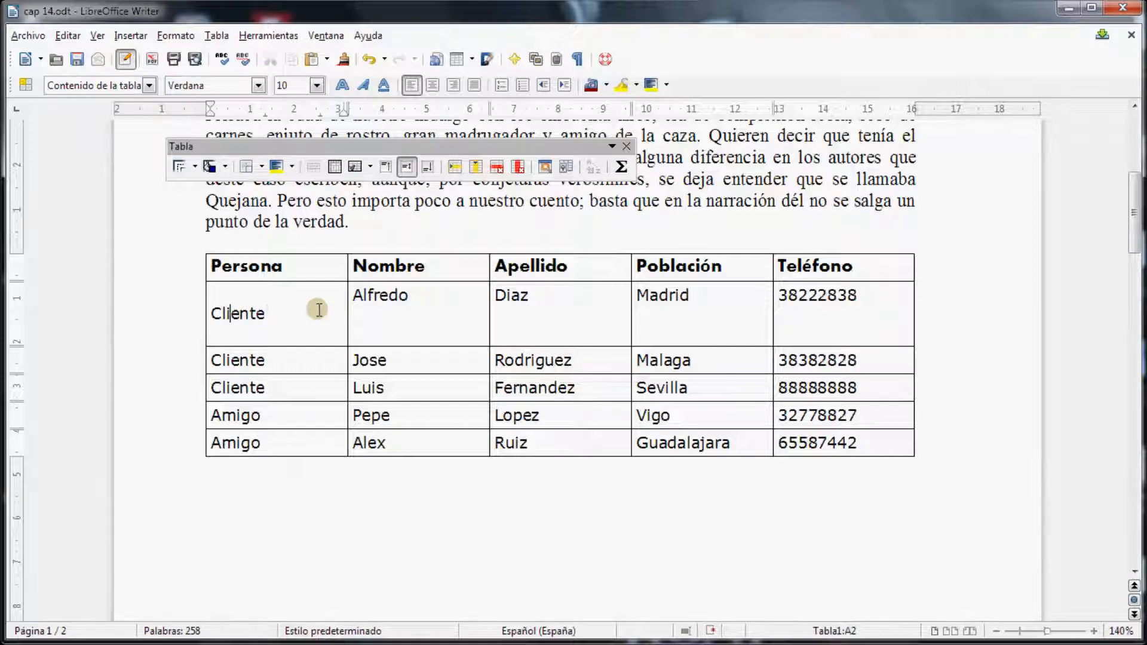
pyautogui.doubleClick(246, 308)
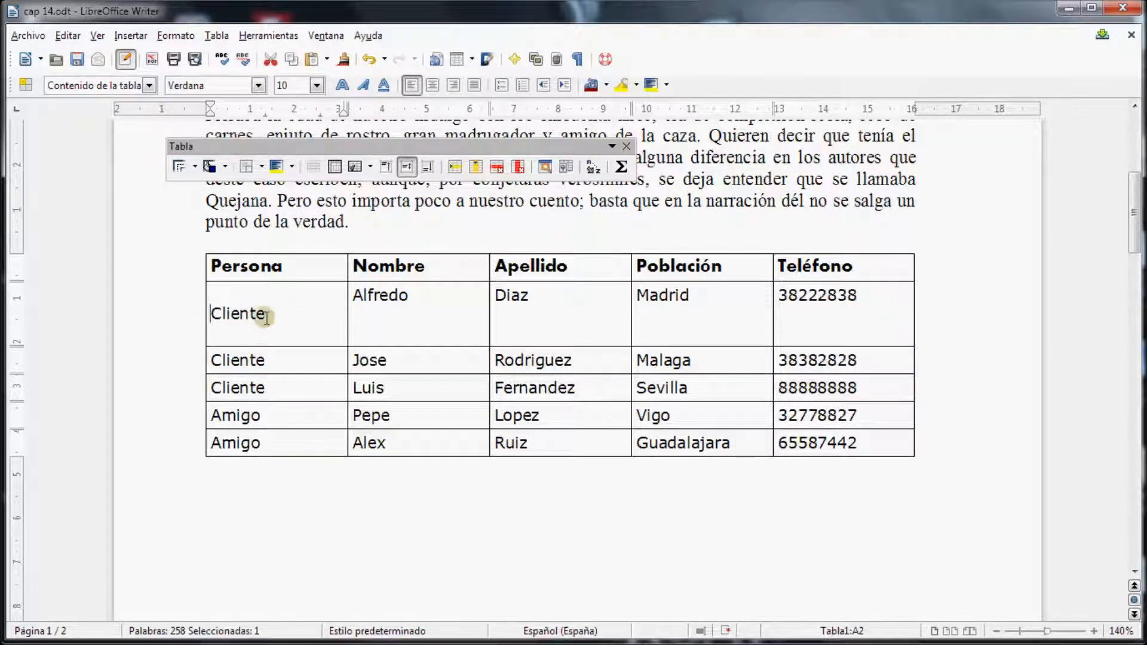
pyautogui.click(266, 312)
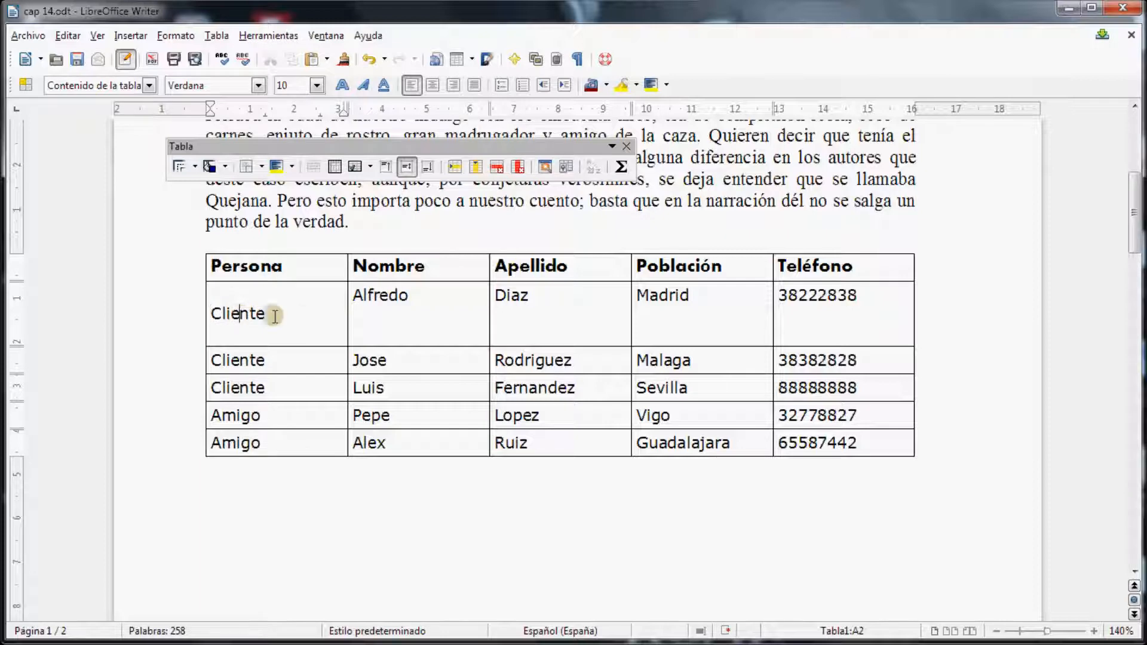
pyautogui.click(384, 171)
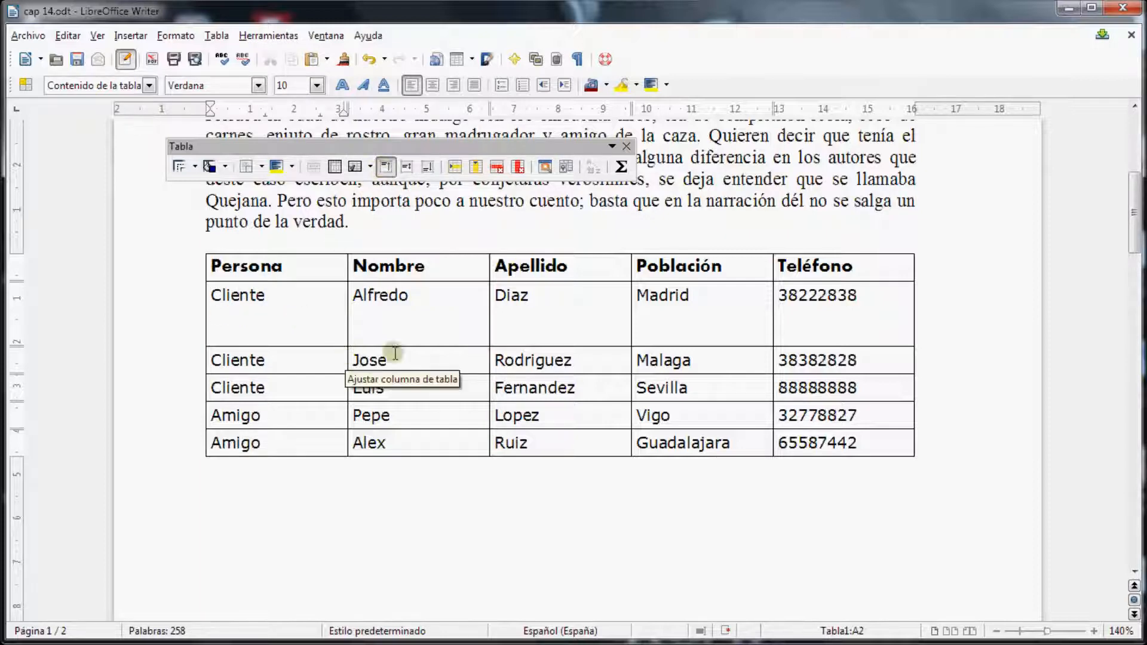
# Add two blank lines below the phone number in the second data row.
pyautogui.click(871, 358)
pyautogui.press('Return')
pyautogui.press('Return')
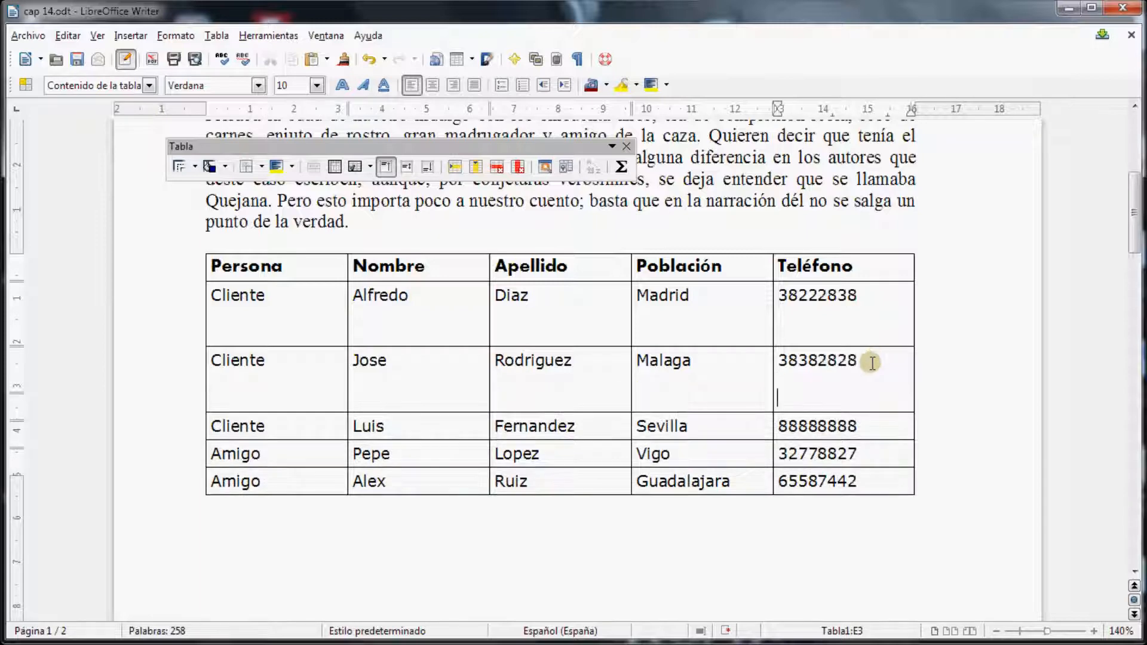
# Try centre, bottom and top vertical alignment on the second data row's Persona cell, and centre the whole row vertically.
pyautogui.click(195, 370)
pyautogui.click(265, 360)
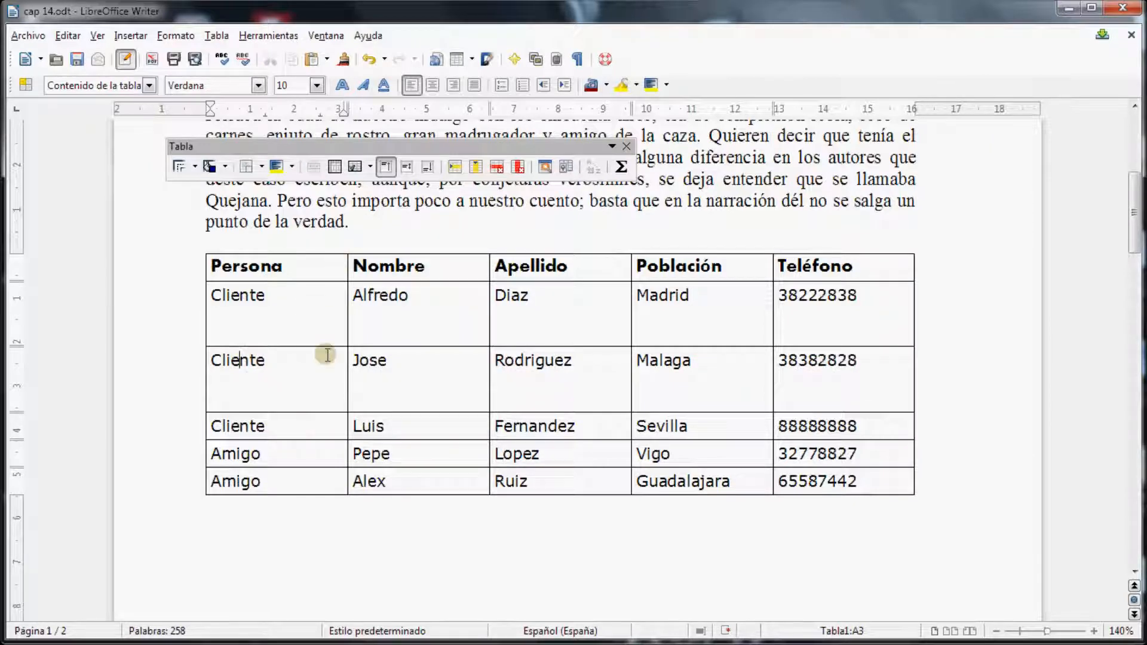
pyautogui.click(406, 167)
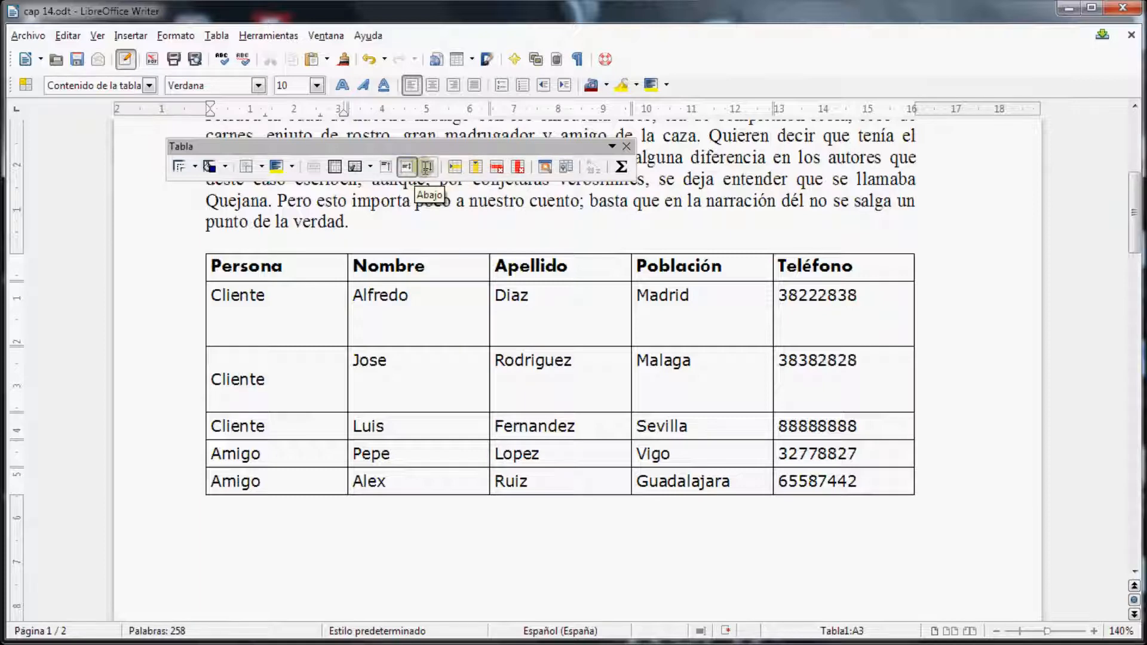
pyautogui.click(427, 167)
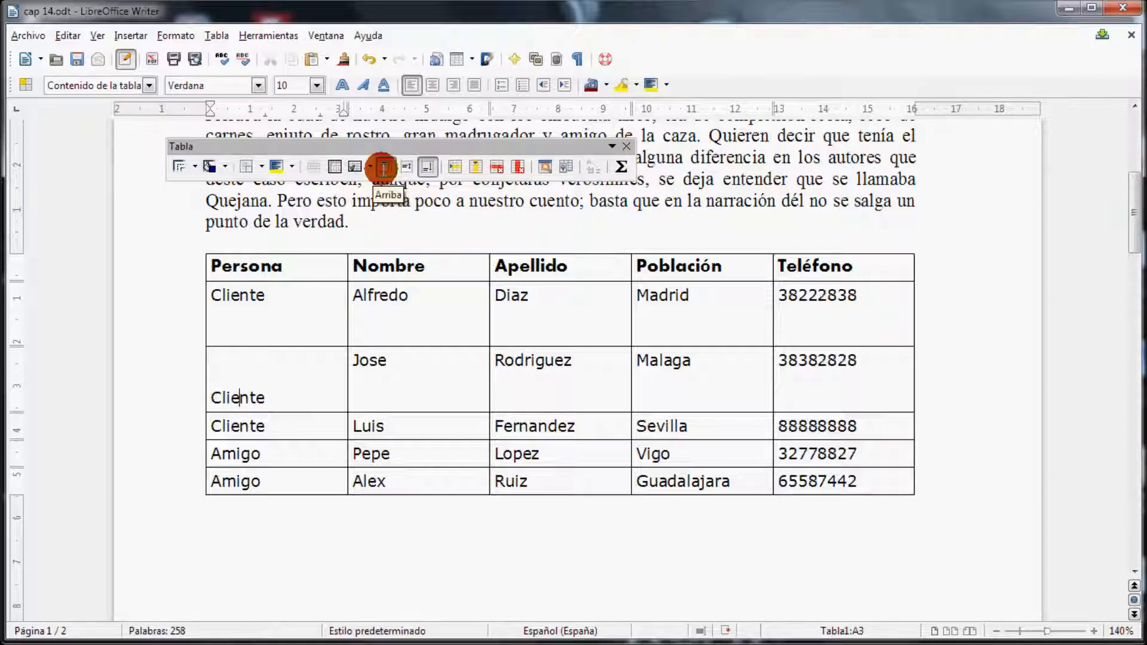
pyautogui.click(384, 167)
pyautogui.click(406, 168)
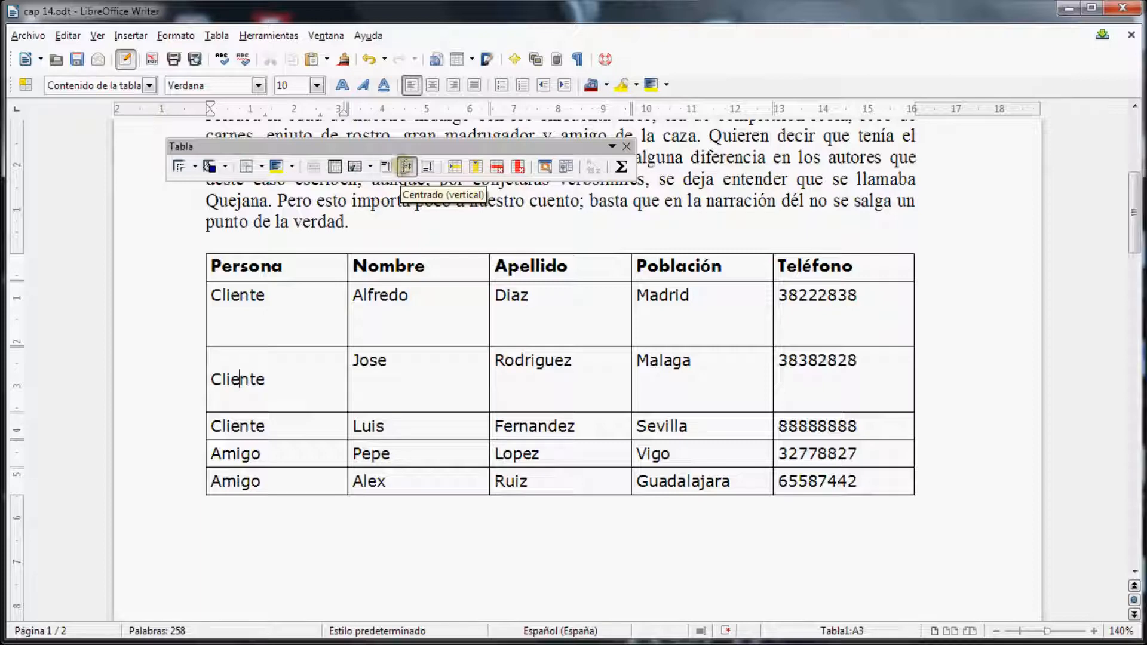
pyautogui.click(200, 379)
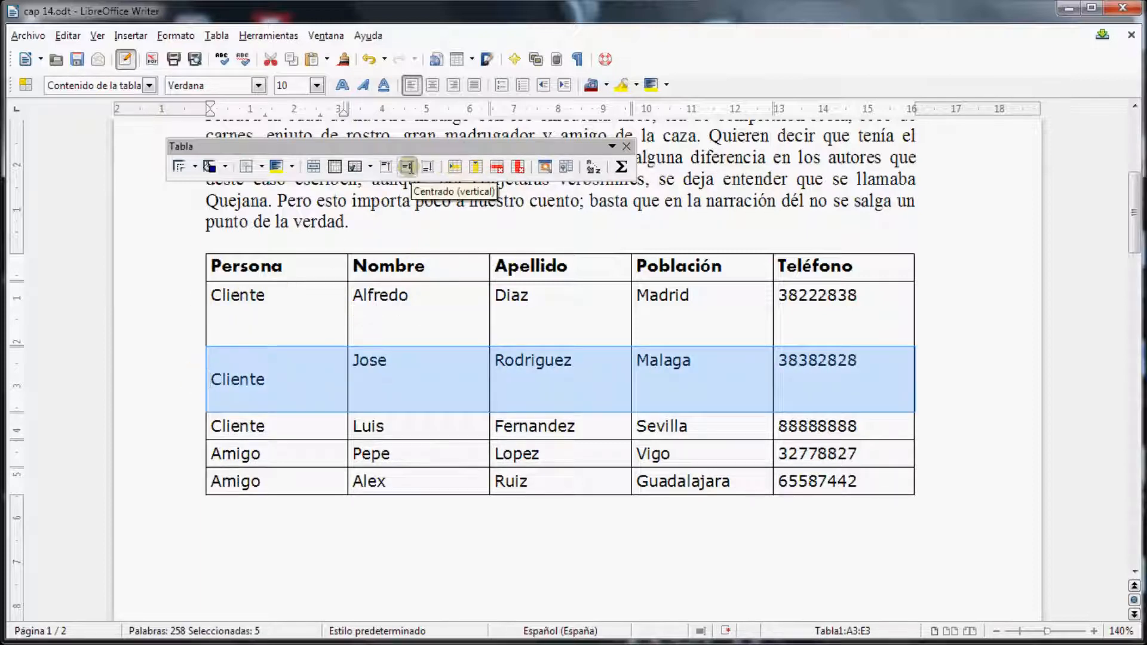
pyautogui.click(406, 167)
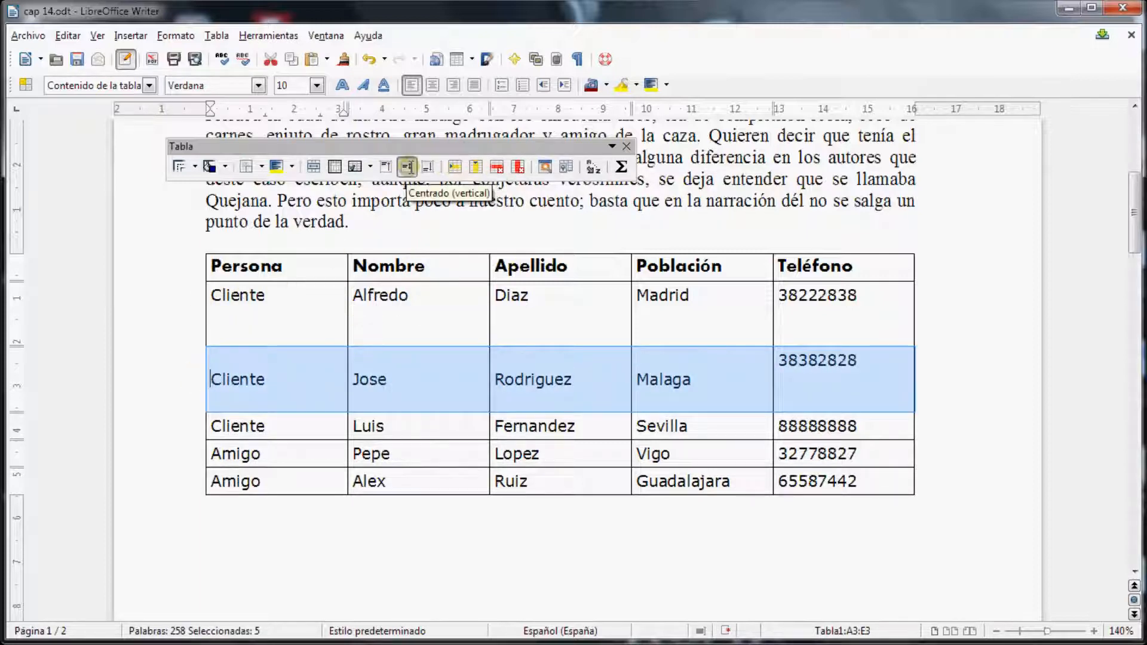
# Show nonprinting characters to examine the paragraph marks in the second data row's phone cell, and hide them again.
pyautogui.click(796, 361)
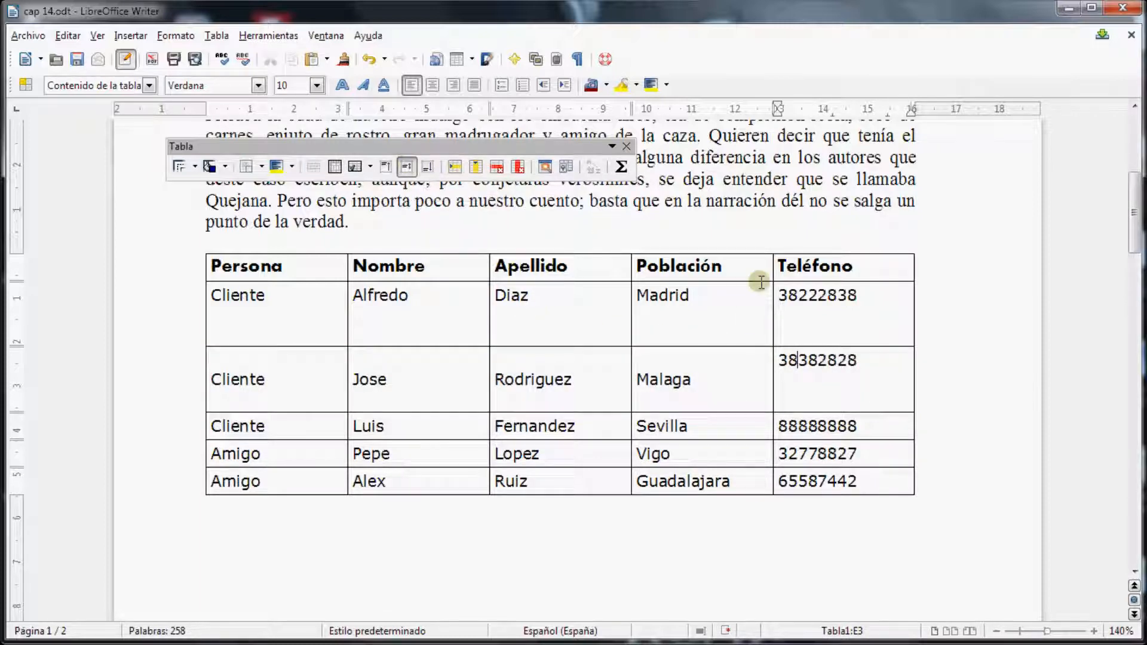
pyautogui.click(266, 379)
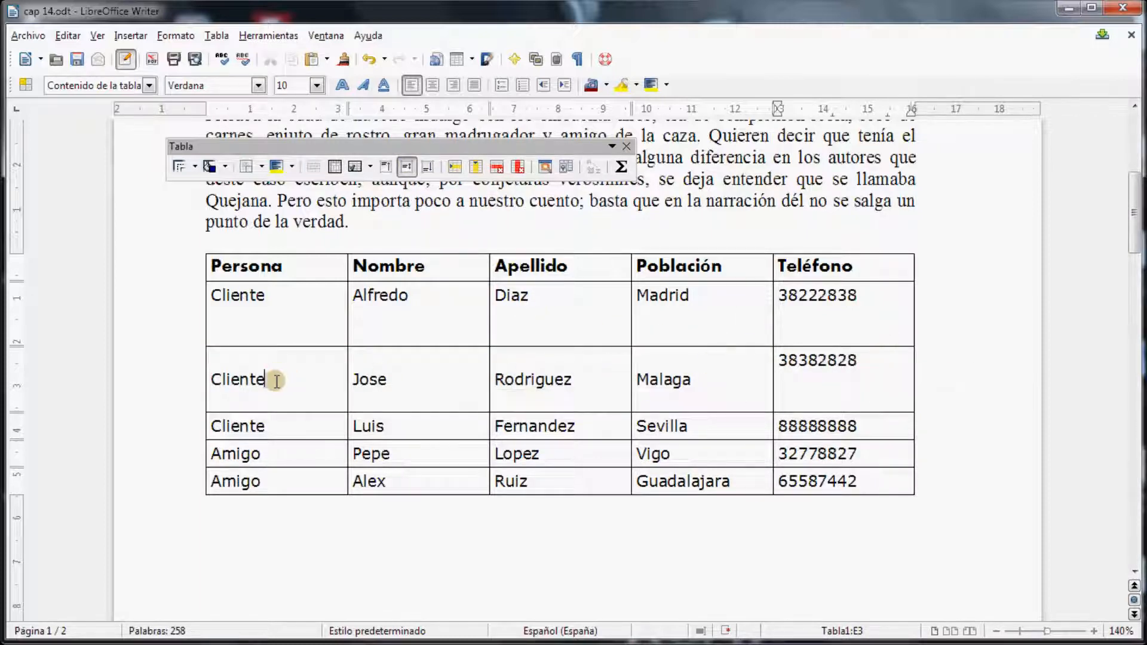
pyautogui.click(821, 380)
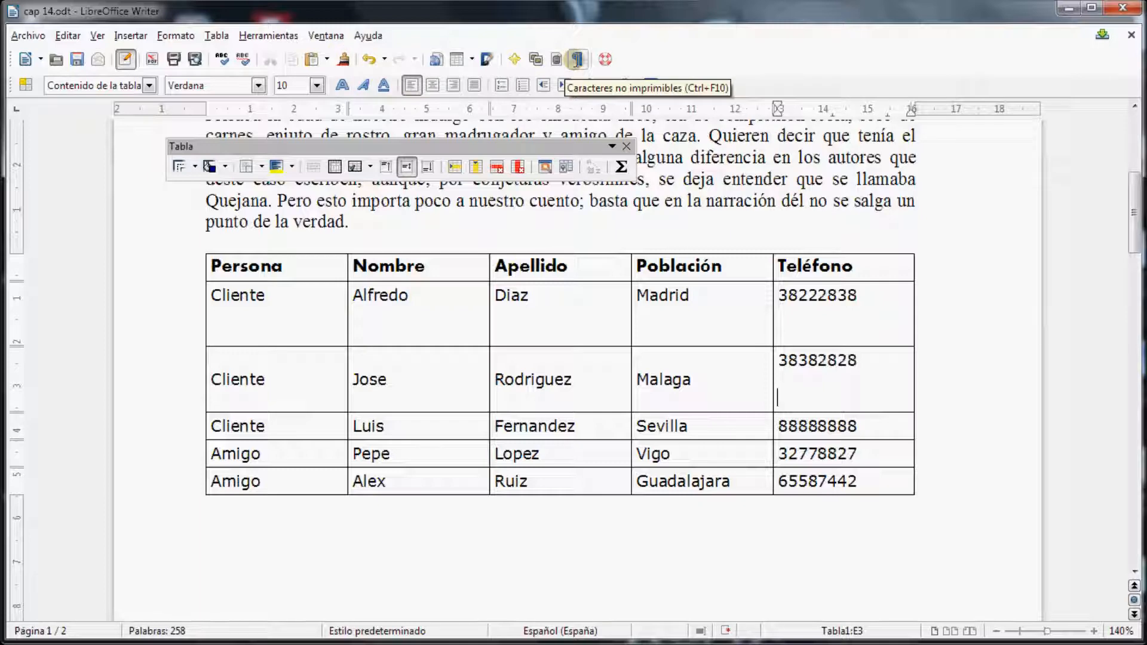
pyautogui.click(576, 58)
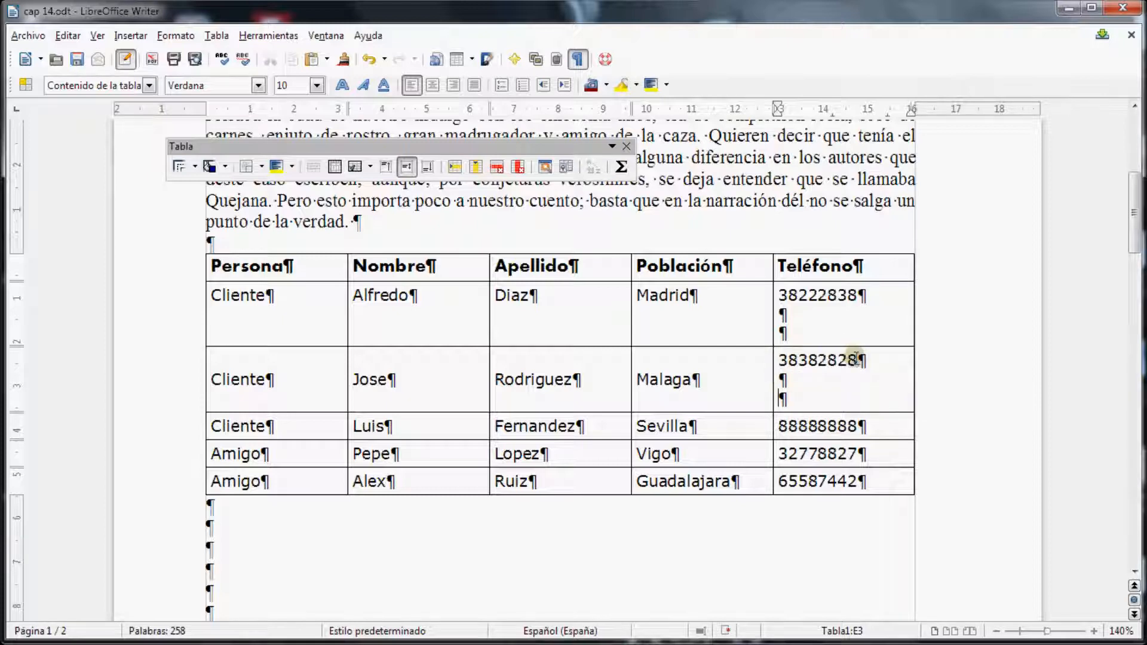
pyautogui.moveTo(781, 360); pyautogui.dragTo(793, 389)
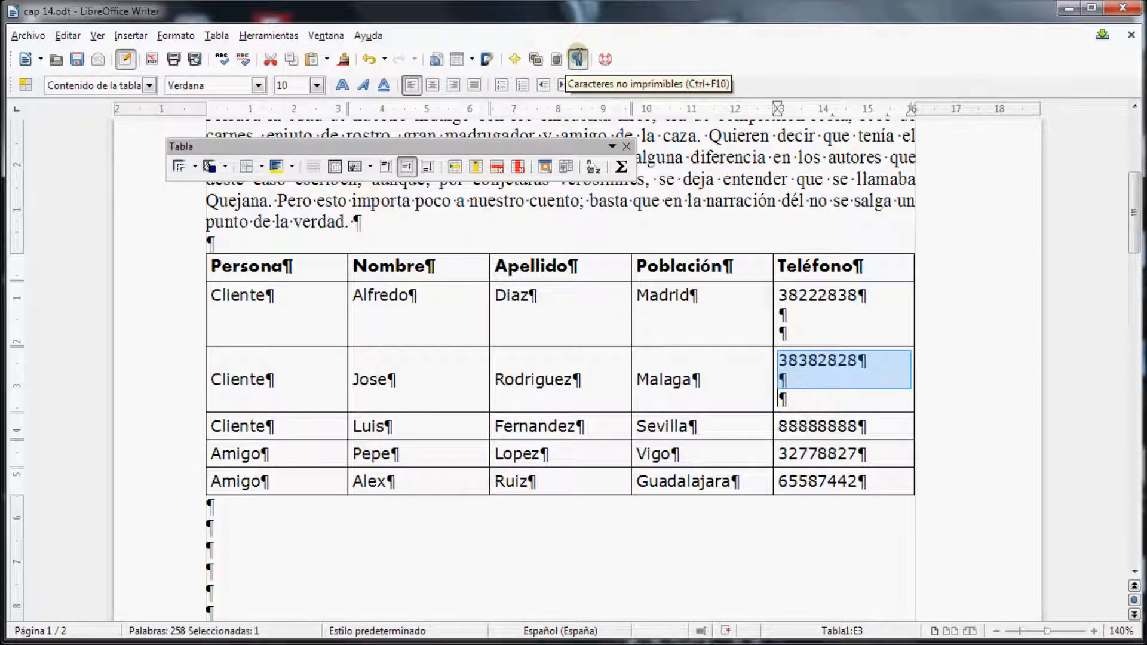
pyautogui.click(578, 58)
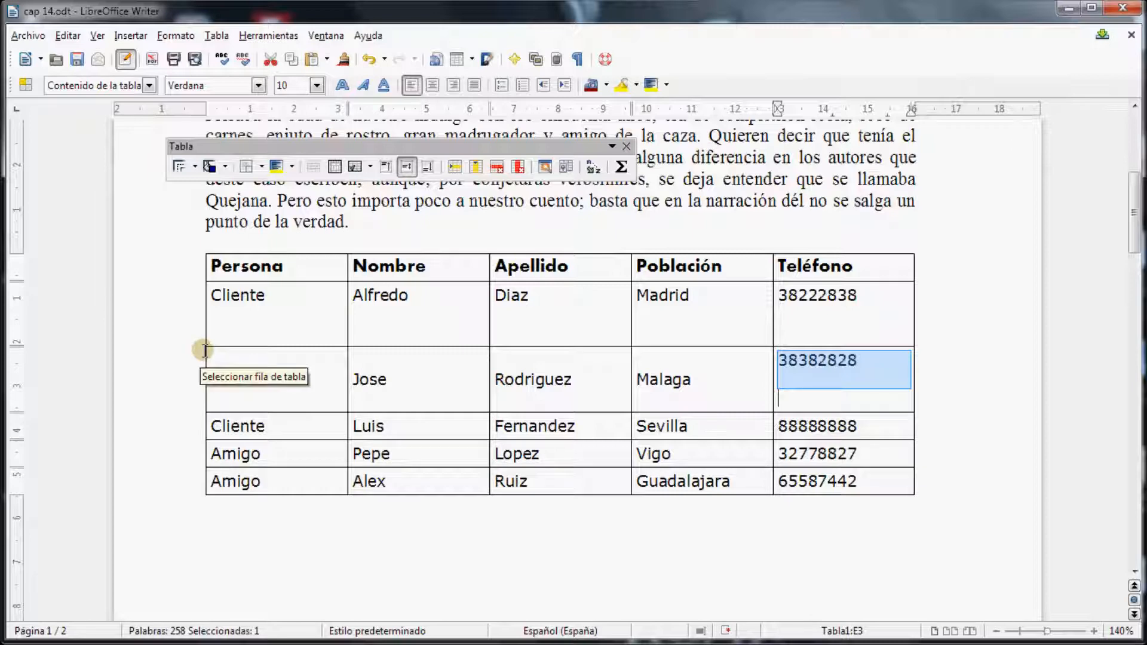
# Undo the vertical alignment changes and the blank lines added to the two phone cells.
pyautogui.hotkey('ctrl', 'z')
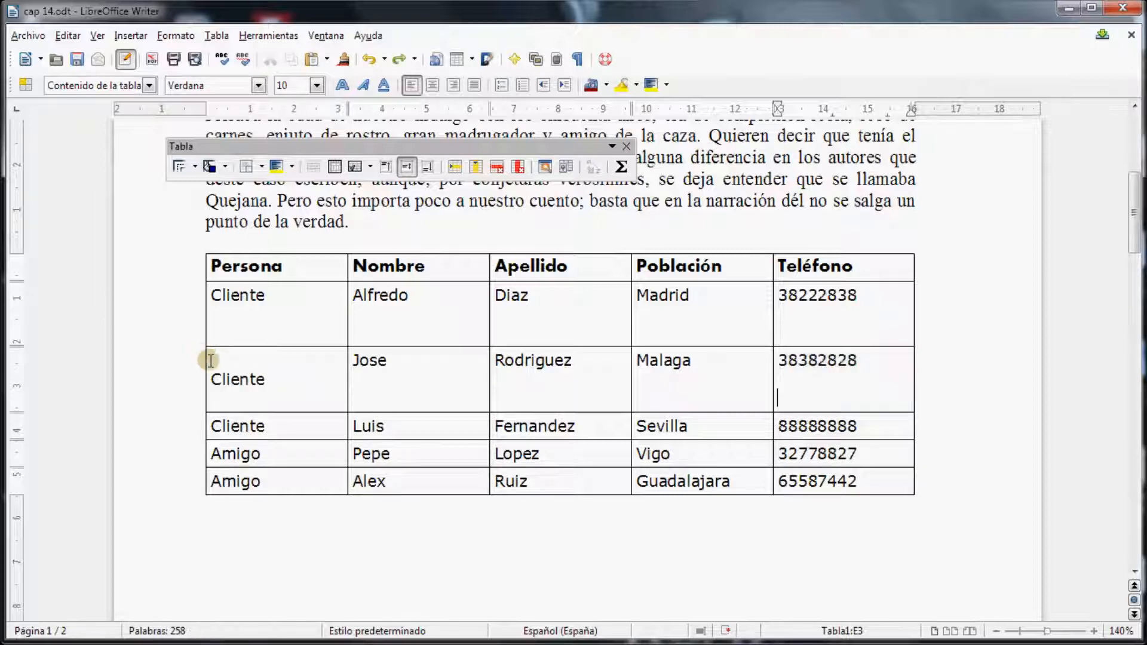
pyautogui.hotkey('ctrl', 'z')
pyautogui.hotkey('ctrl', 'z')
pyautogui.hotkey('ctrl', 'z')
pyautogui.hotkey('ctrl', 'z')
pyautogui.hotkey('ctrl', 'z')
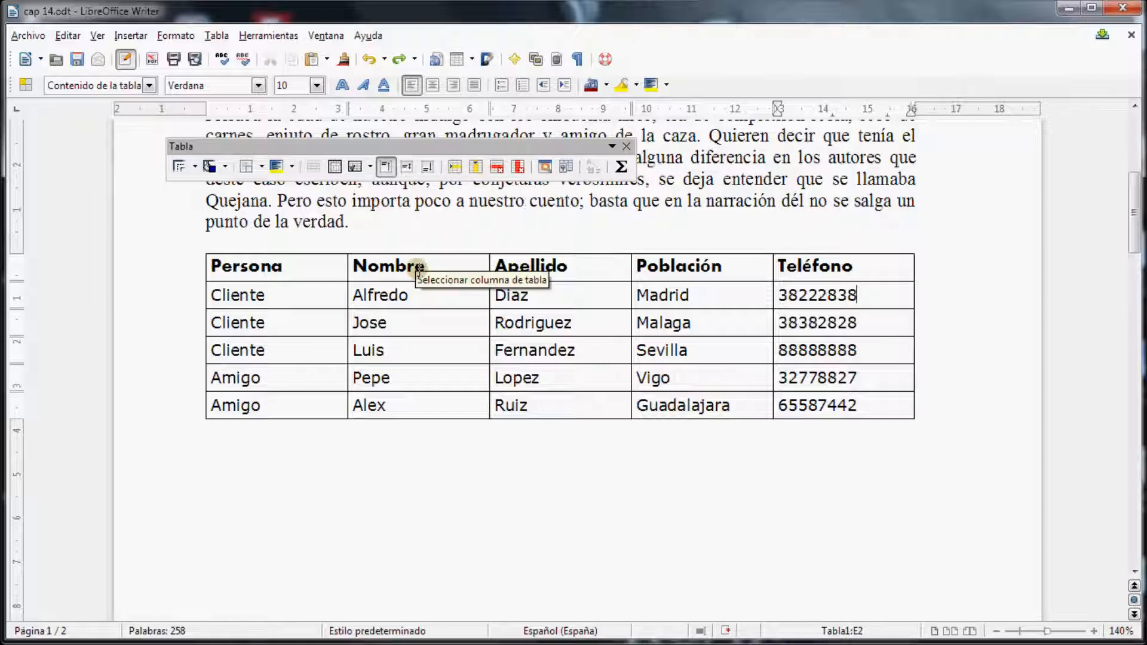
# Insert three empty rows below the second data row of the table.
pyautogui.click(304, 332)
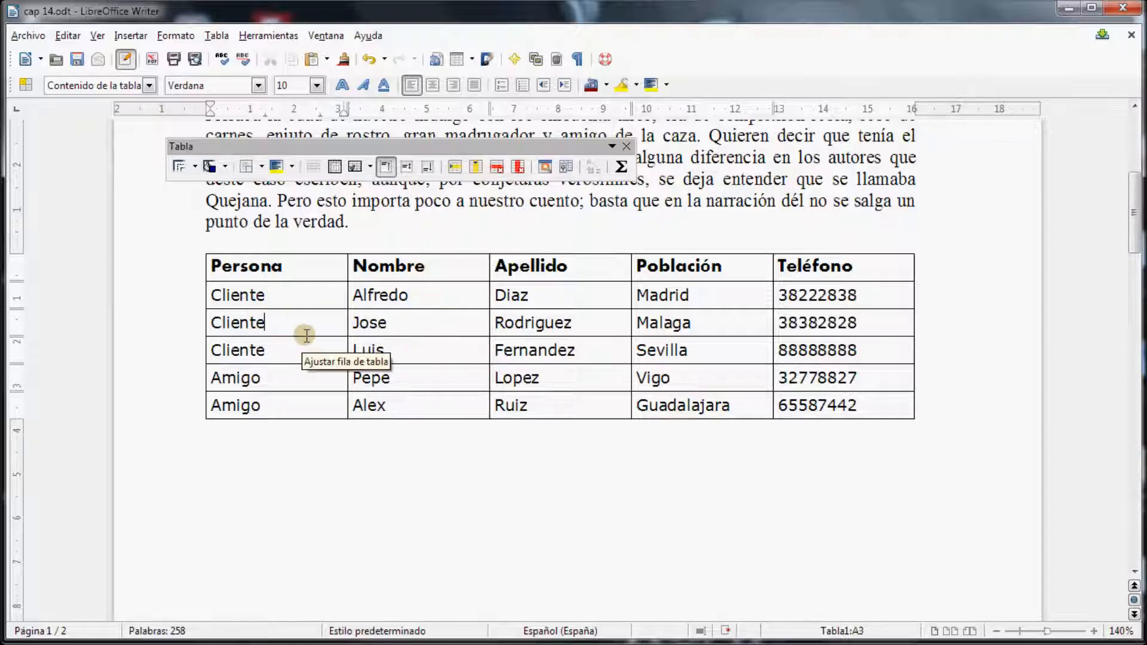
pyautogui.click(391, 323)
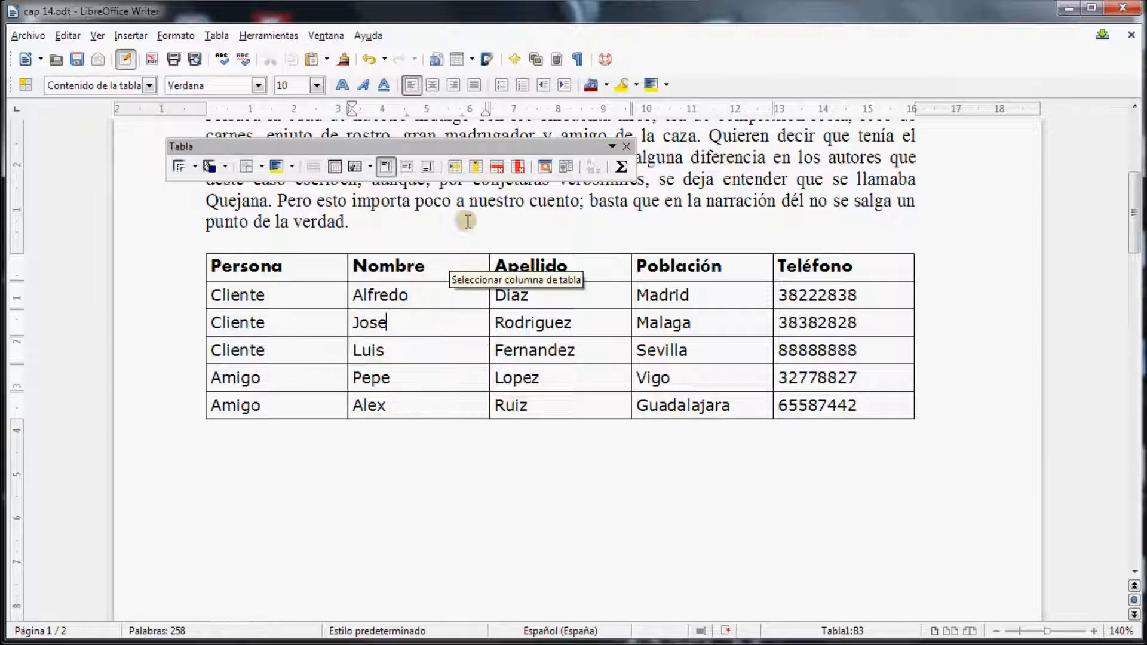
pyautogui.click(456, 167)
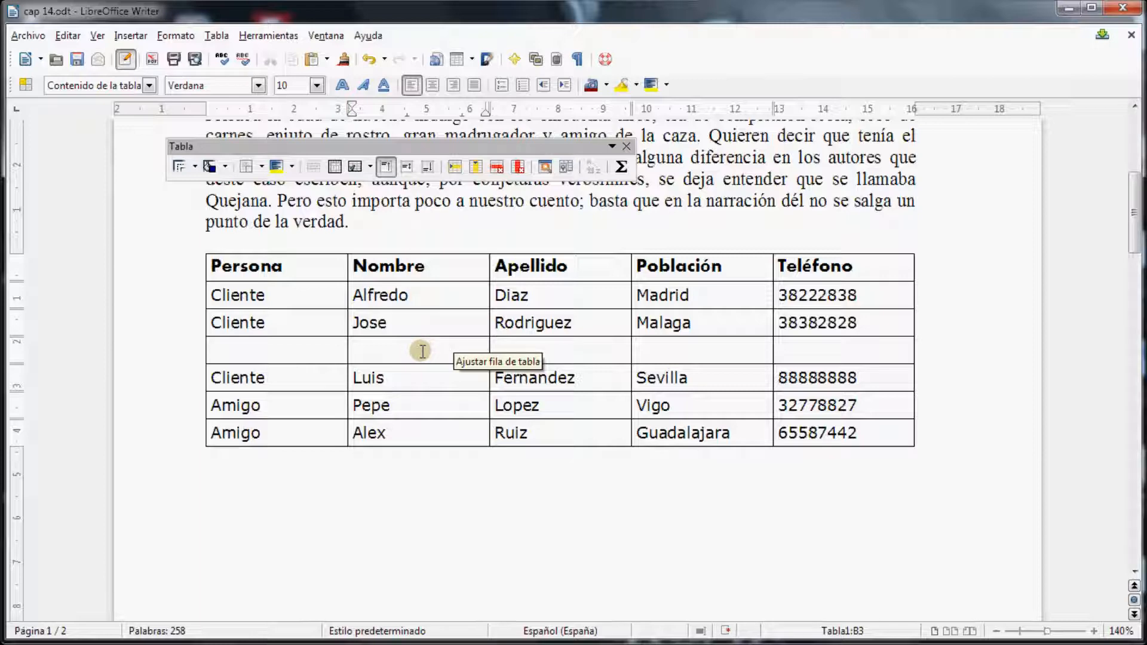
pyautogui.click(455, 168)
pyautogui.click(455, 167)
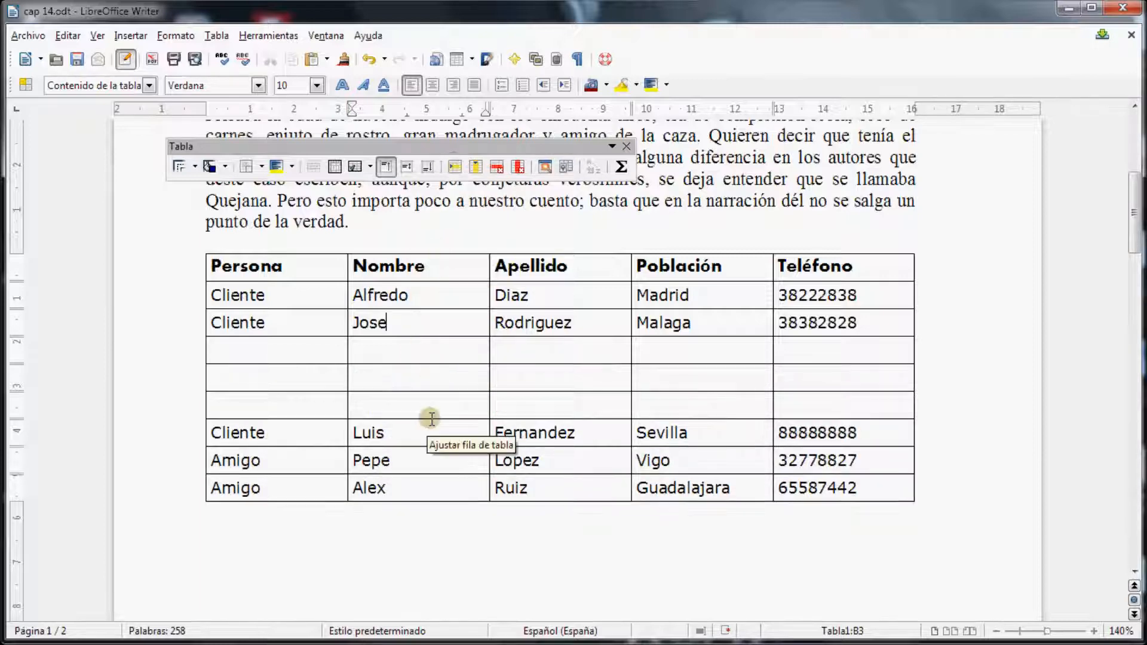
# Insert three more empty rows before the first empty row of the table, and select the whole block of empty rows.
pyautogui.click(223, 351)
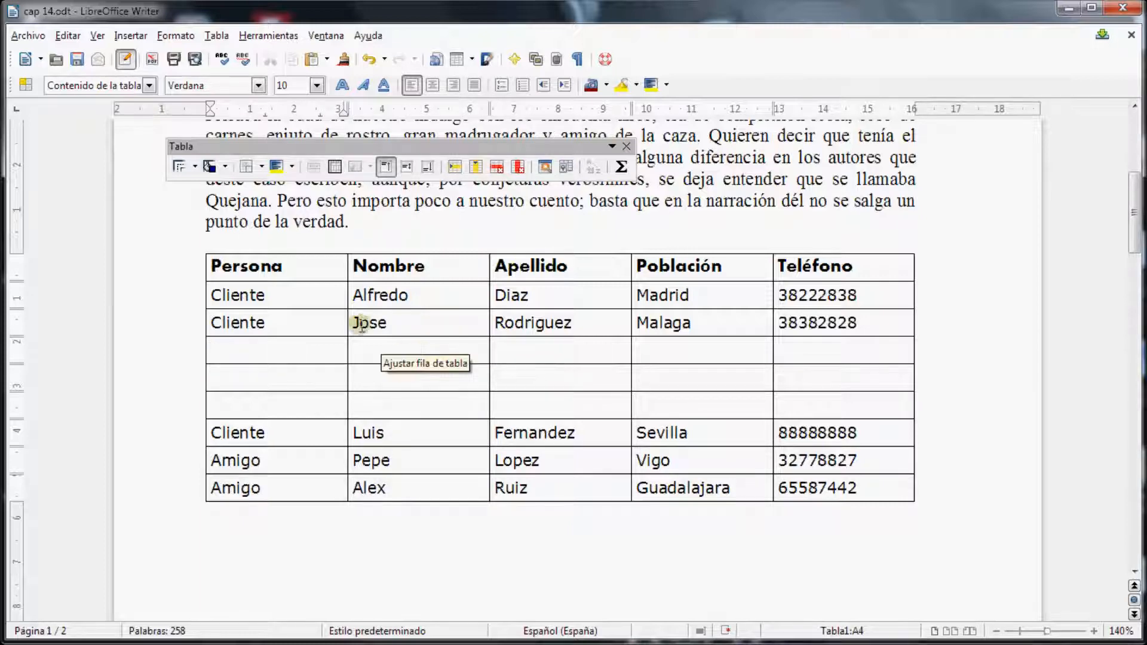
pyautogui.click(221, 34)
pyautogui.moveTo(263, 56)
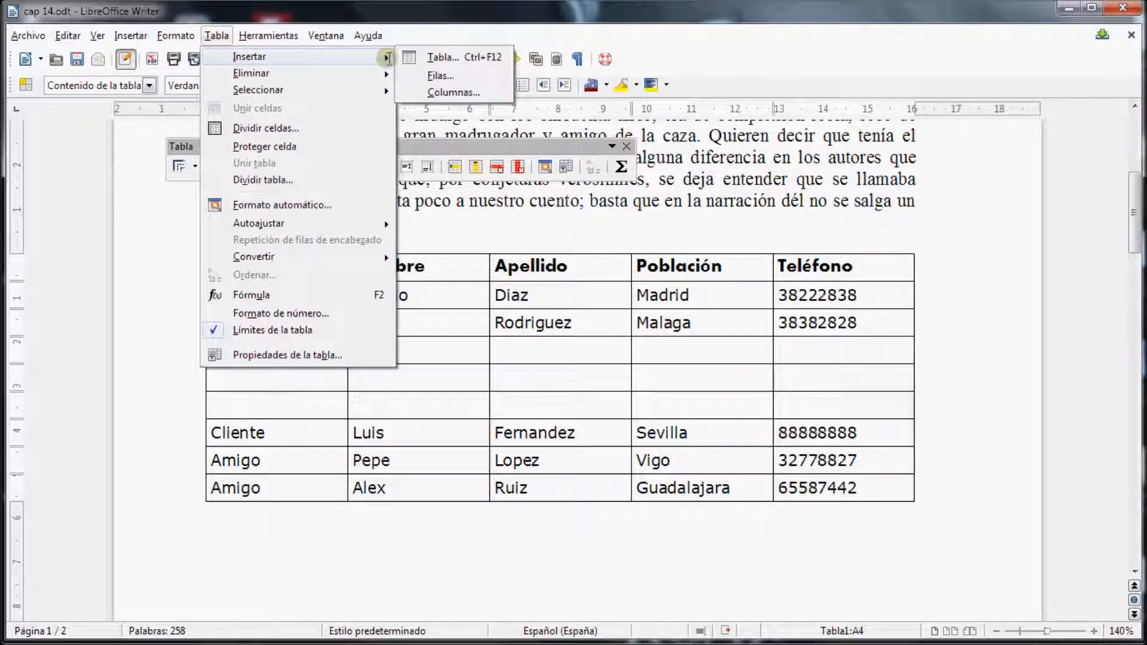
pyautogui.click(445, 75)
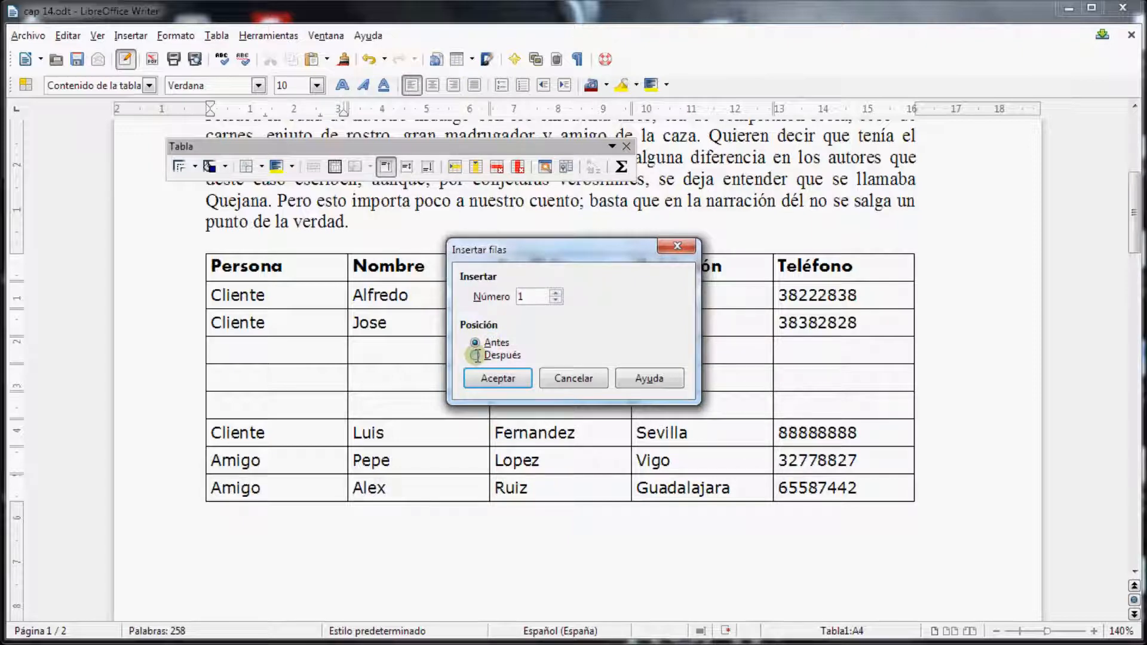
pyautogui.click(555, 292)
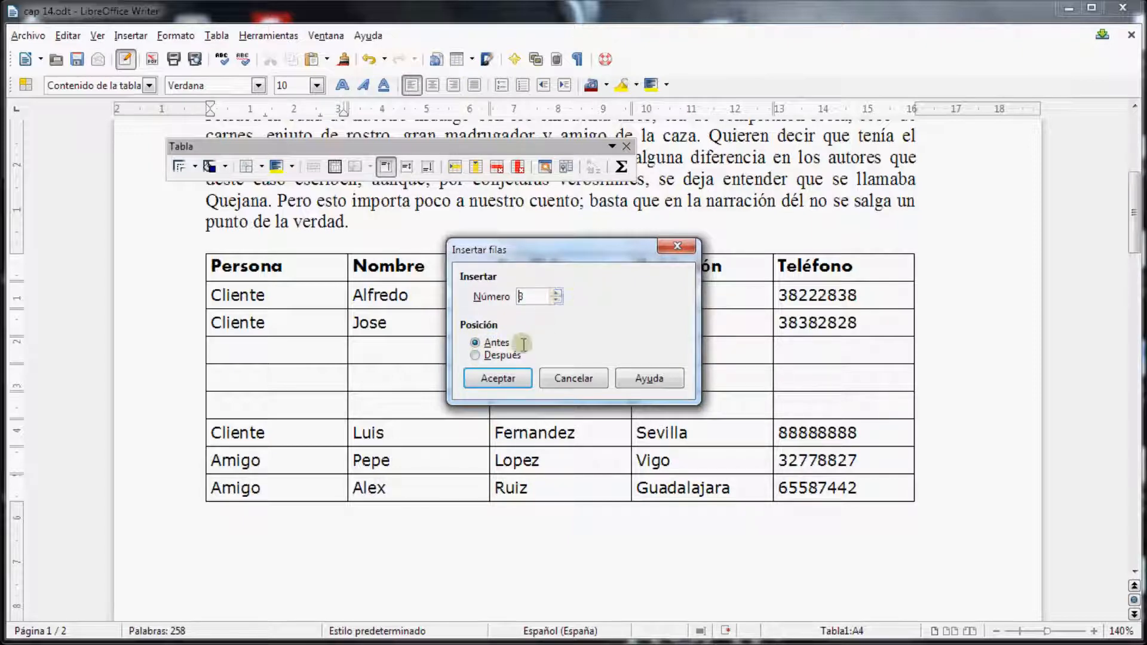
pyautogui.click(511, 377)
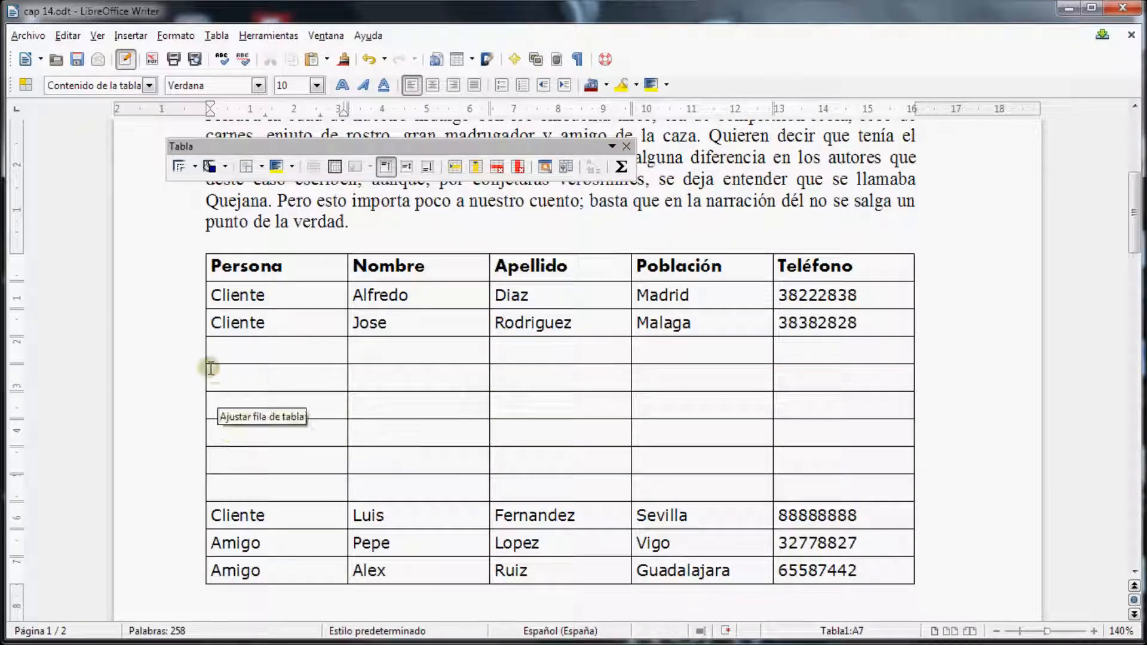
pyautogui.moveTo(194, 352); pyautogui.dragTo(191, 497)
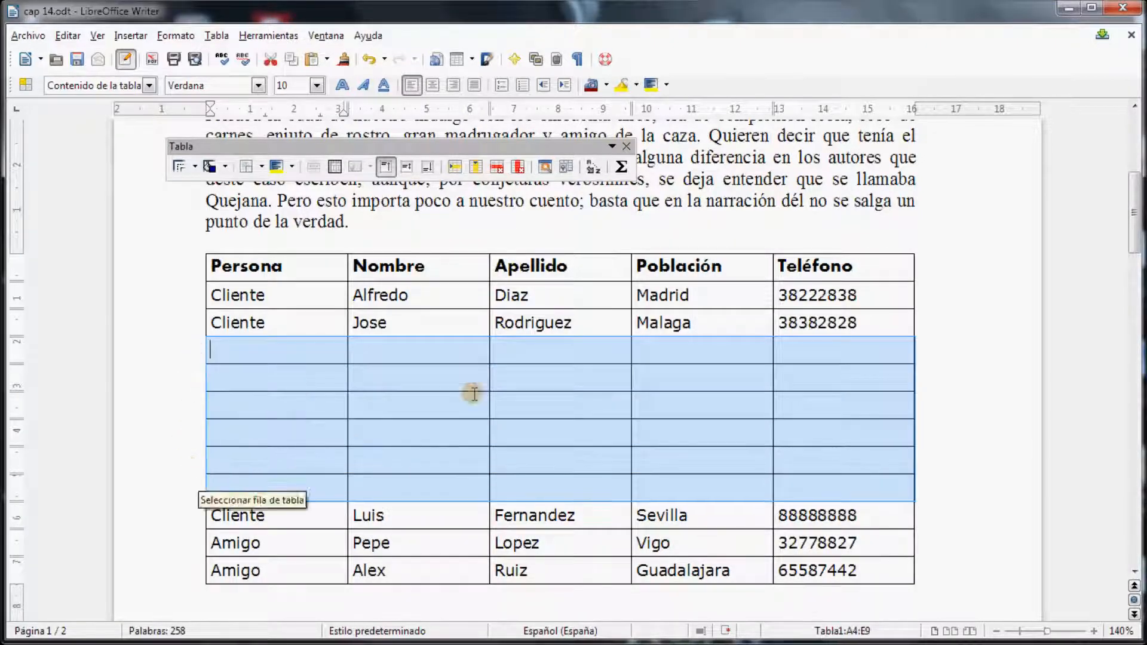
# Insert an empty column directly after the Apellido column.
pyautogui.click(520, 249)
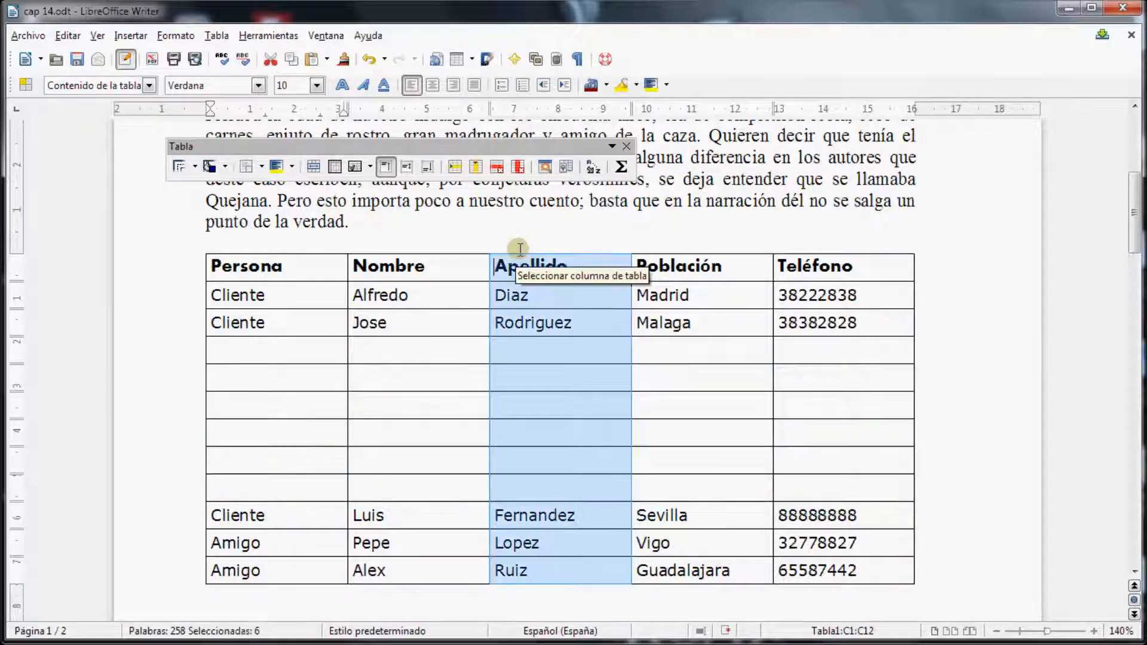
pyautogui.click(574, 324)
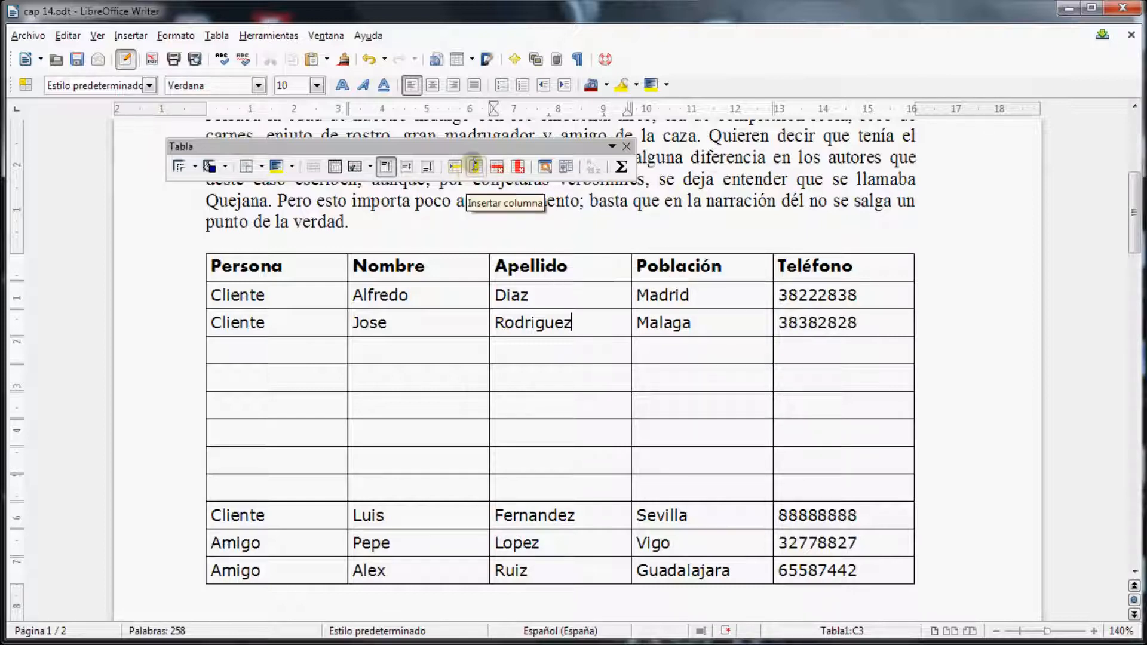
pyautogui.click(474, 166)
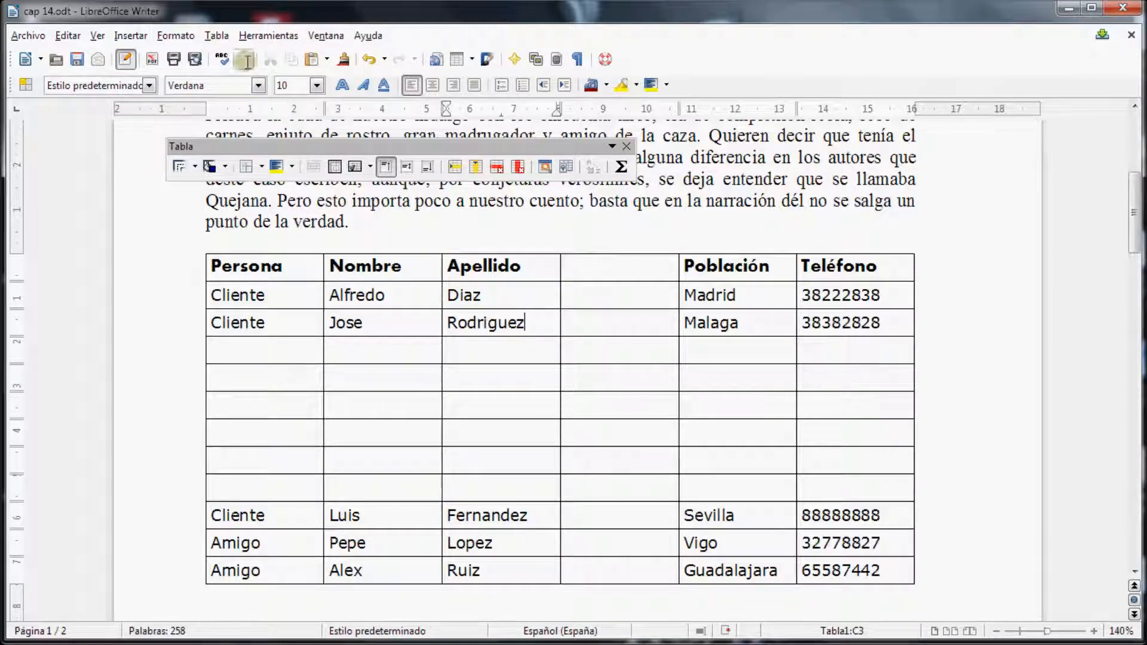
# Insert one empty column before the Apellido column, and compare the table's width with a full line of the paragraph above.
pyautogui.click(217, 33)
pyautogui.moveTo(269, 58)
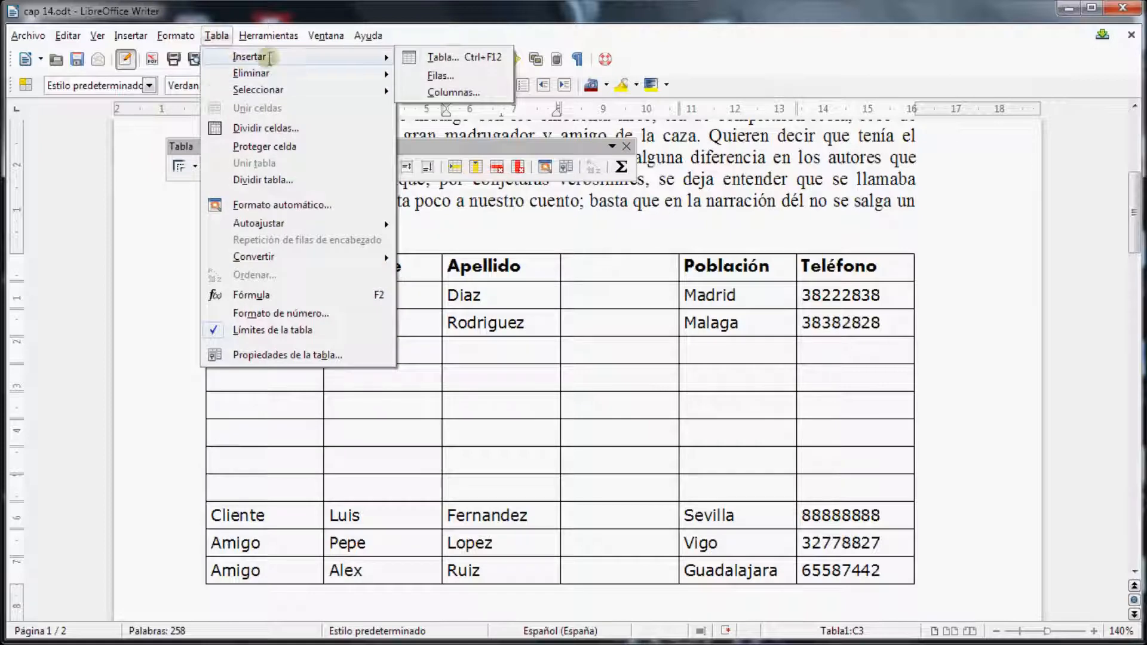
pyautogui.click(453, 92)
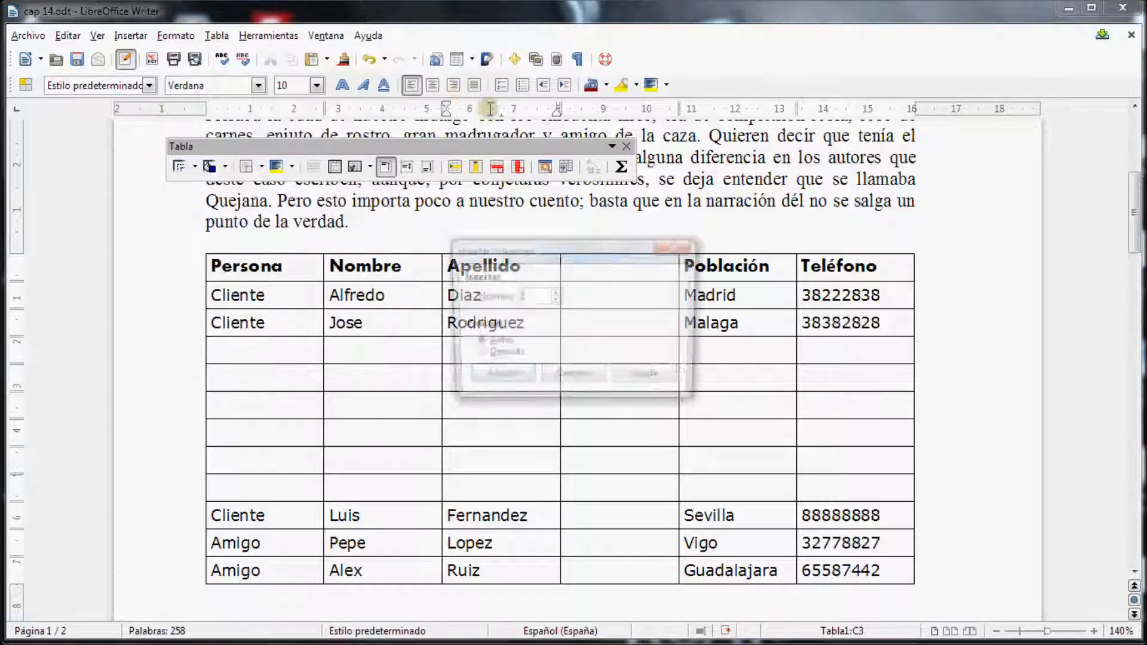
pyautogui.click(514, 376)
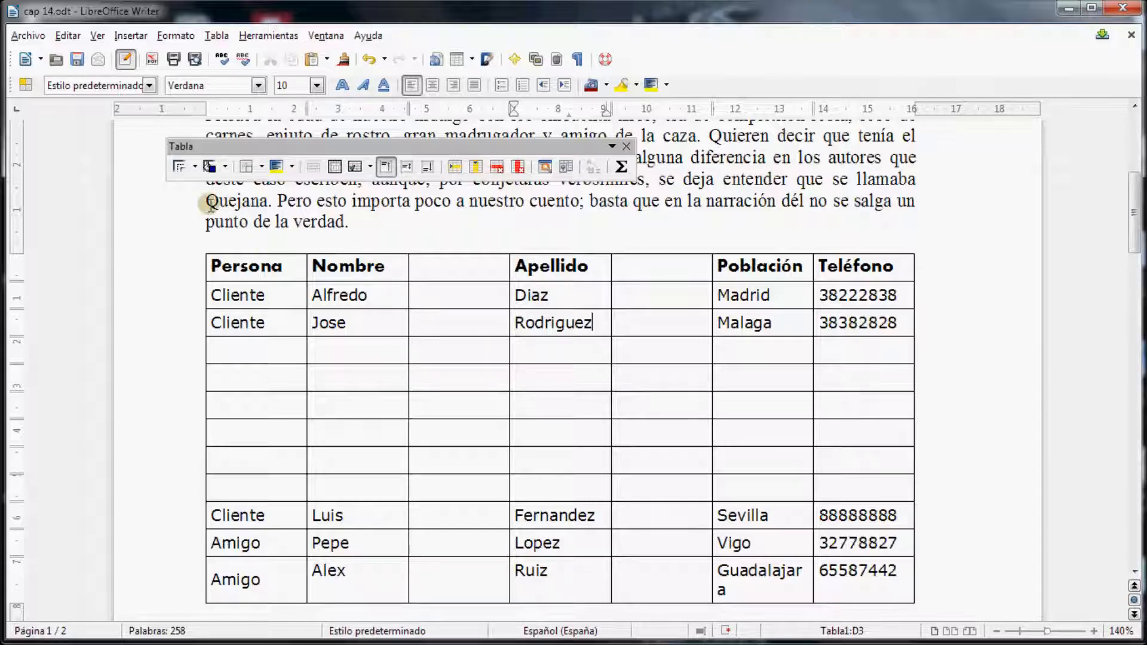
pyautogui.moveTo(205, 203); pyautogui.dragTo(915, 202)
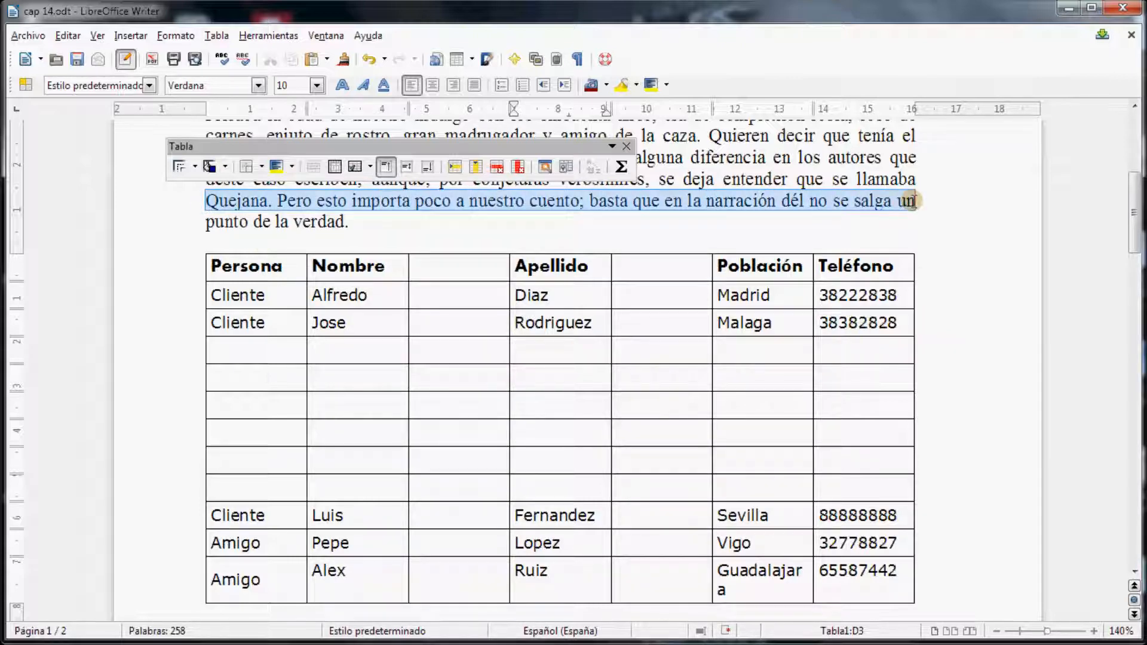
pyautogui.click(371, 224)
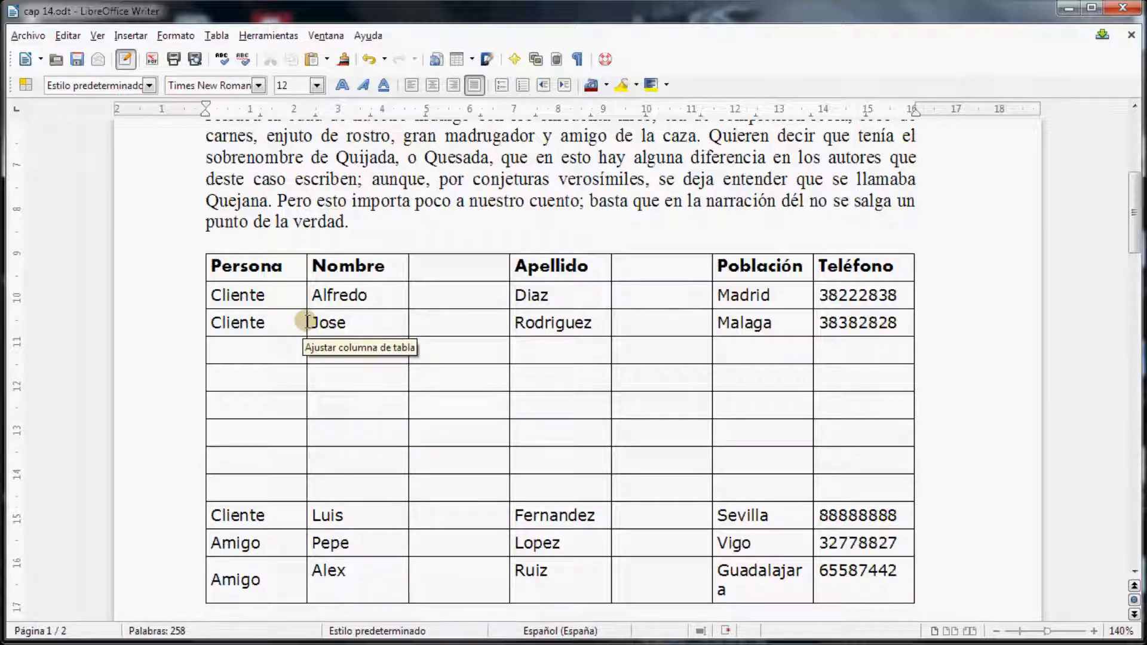
# Widen the Persona, Nombre and Apellido columns by moving their right borders.
pyautogui.moveTo(306, 323); pyautogui.dragTo(354, 324)
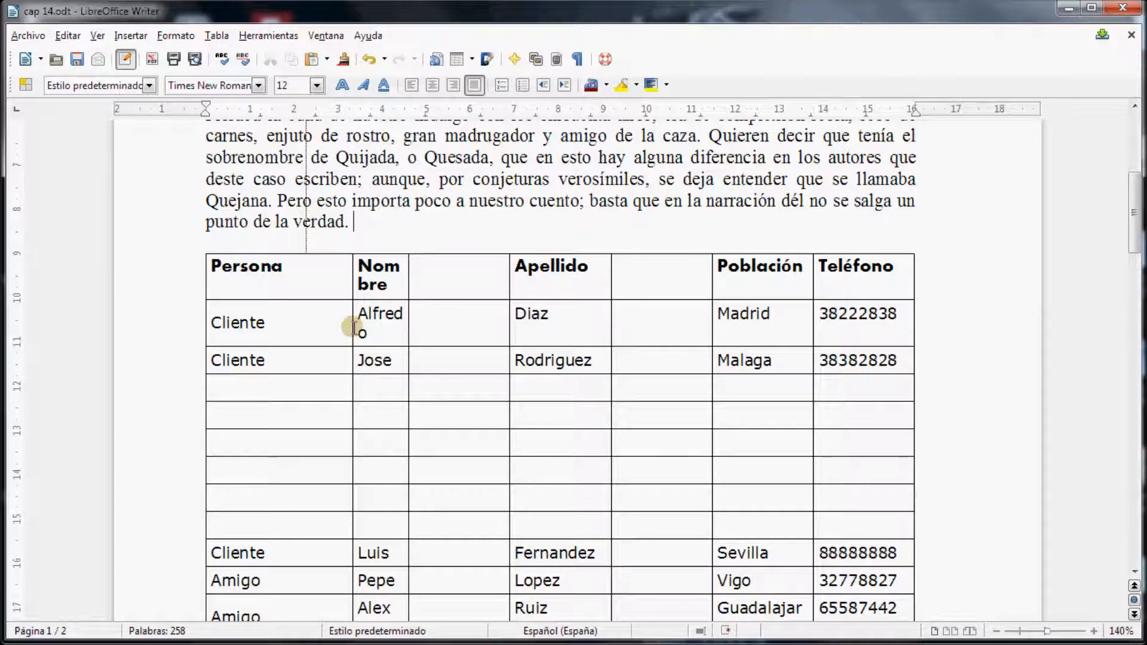
pyautogui.moveTo(409, 325); pyautogui.dragTo(452, 323)
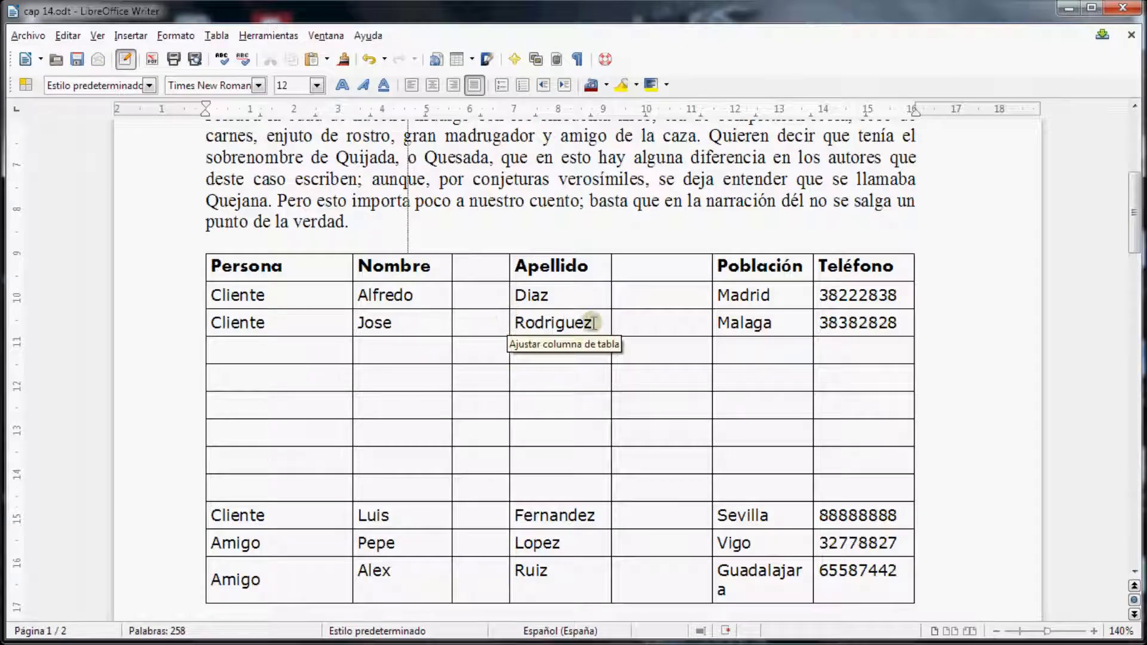
pyautogui.moveTo(610, 317); pyautogui.dragTo(662, 317)
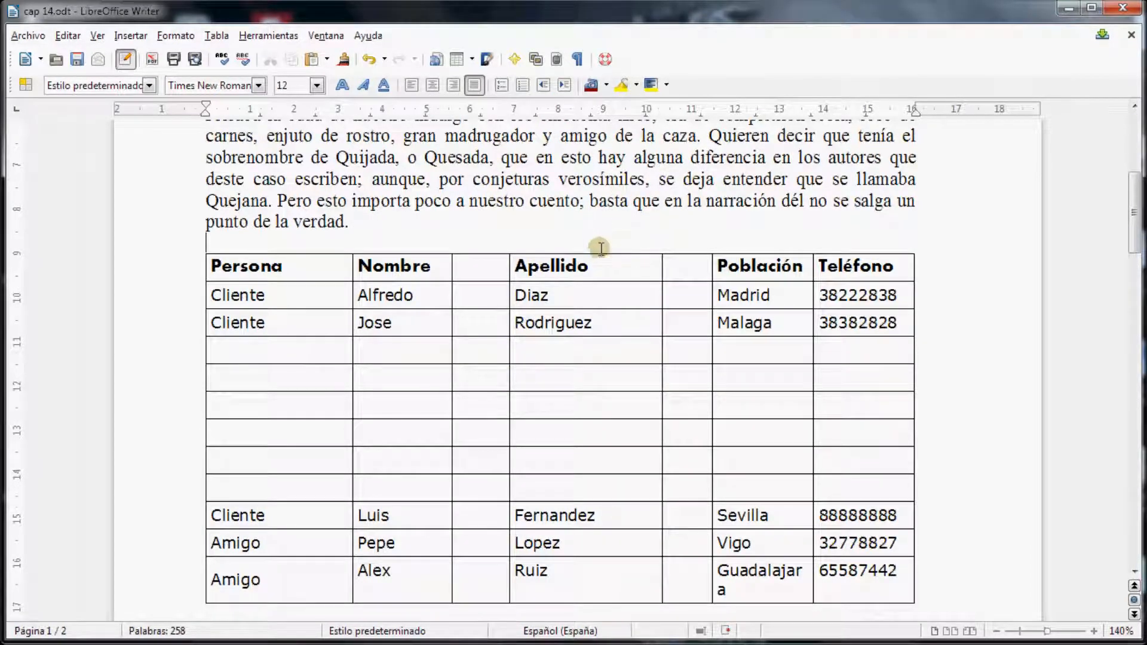
# Narrow the Apellido column, and move the table's right and left outer borders inward.
pyautogui.moveTo(597, 246); pyautogui.dragTo(691, 246)
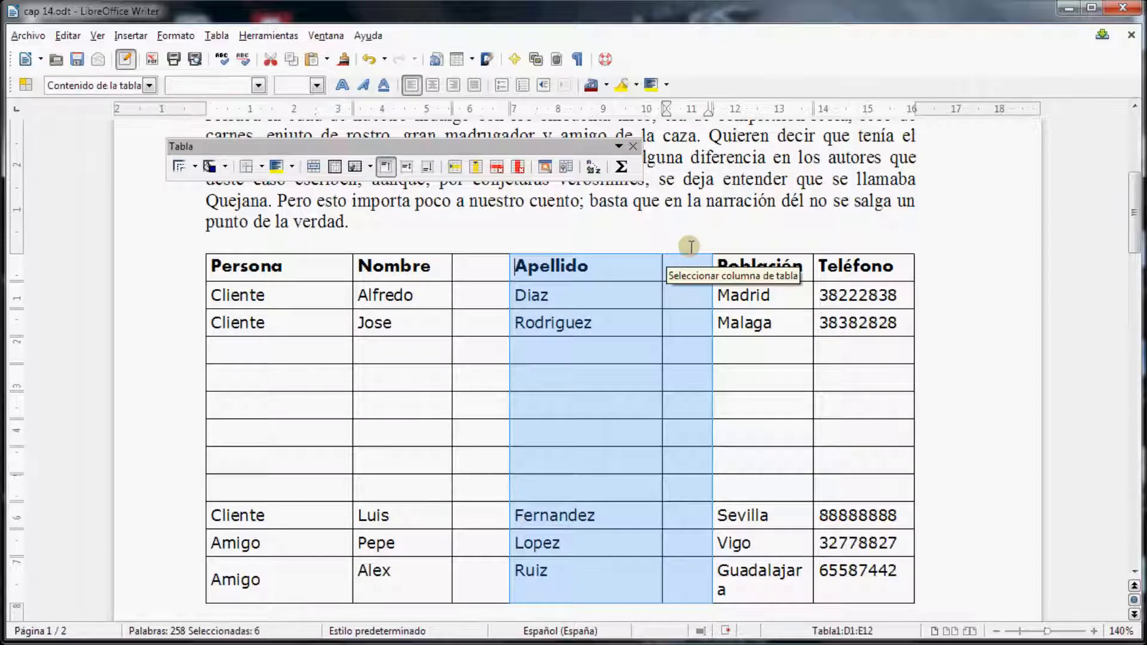
pyautogui.click(663, 295)
pyautogui.moveTo(663, 296)
pyautogui.mouseDown()
pyautogui.moveTo(617, 295)
pyautogui.moveTo(628, 294)
pyautogui.mouseUp()
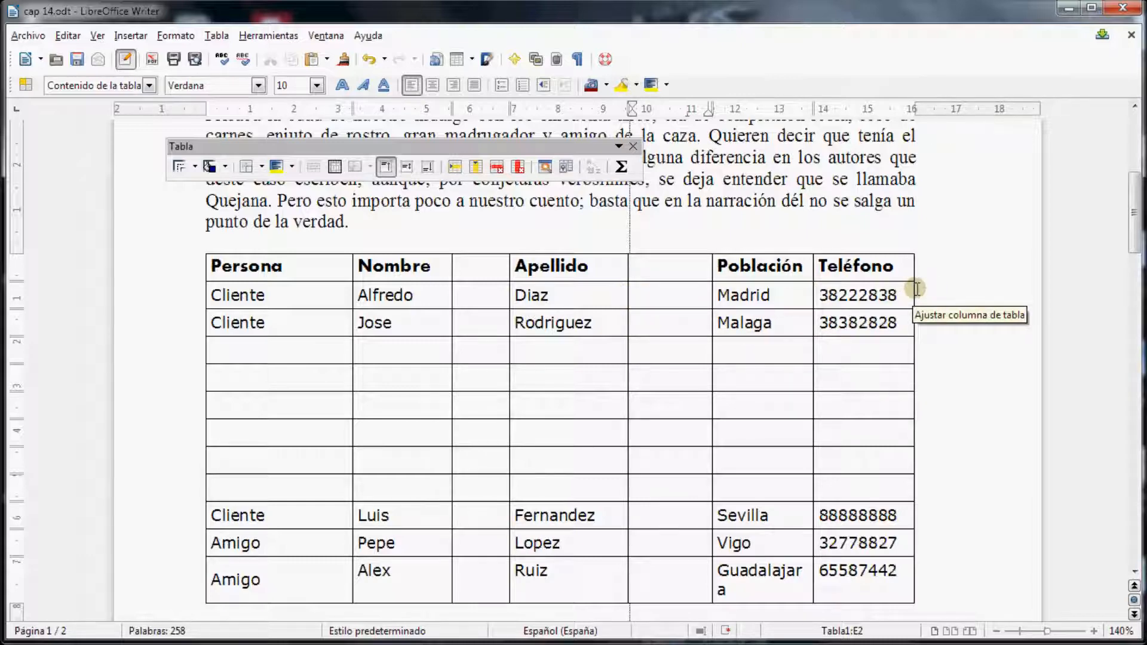
pyautogui.moveTo(916, 289); pyautogui.dragTo(869, 292)
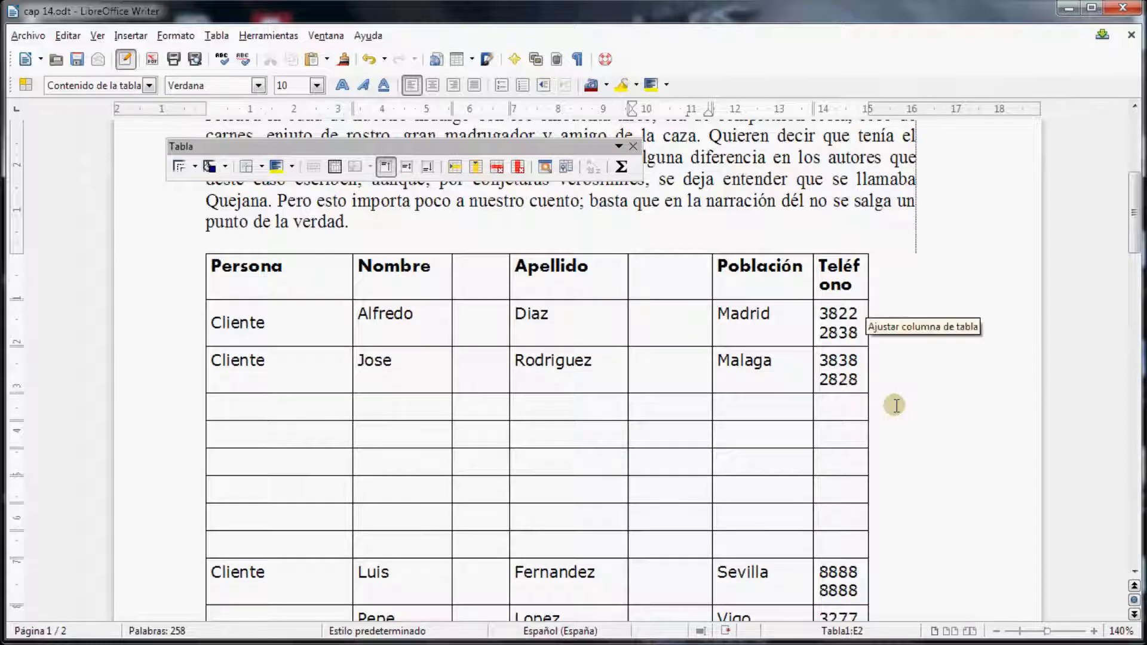
pyautogui.moveTo(208, 366); pyautogui.dragTo(278, 360)
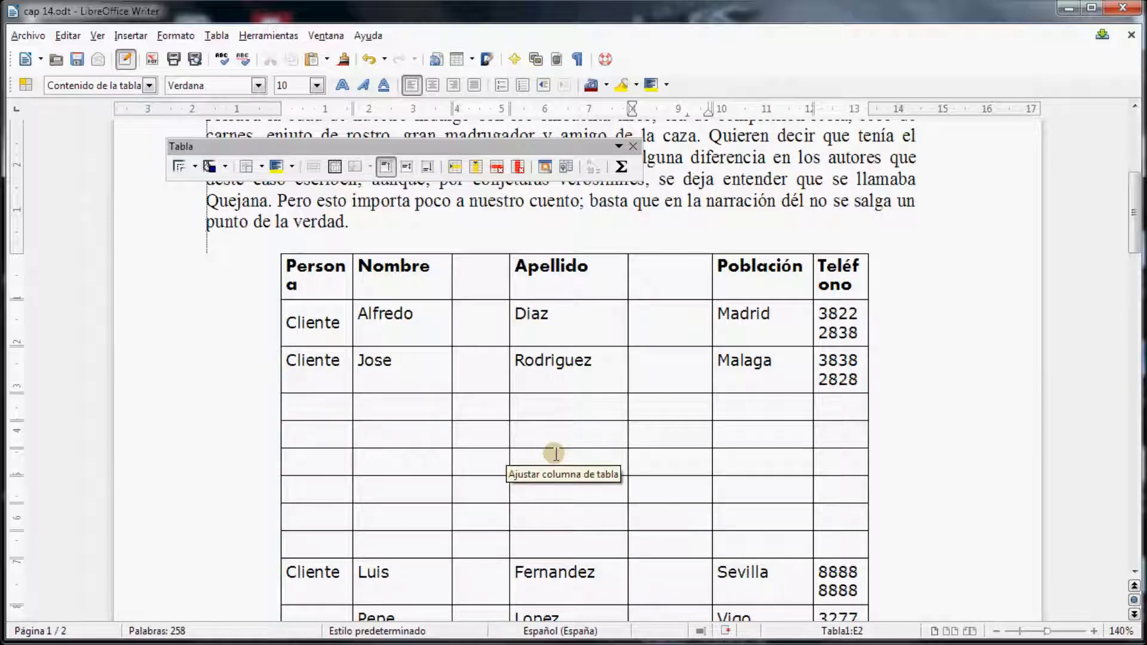
# Undo the column and table width changes and both inserted empty columns.
pyautogui.hotkey('ctrl', 'z')
pyautogui.hotkey('ctrl', 'z')
pyautogui.hotkey('ctrl', 'z')
pyautogui.hotkey('ctrl', 'z')
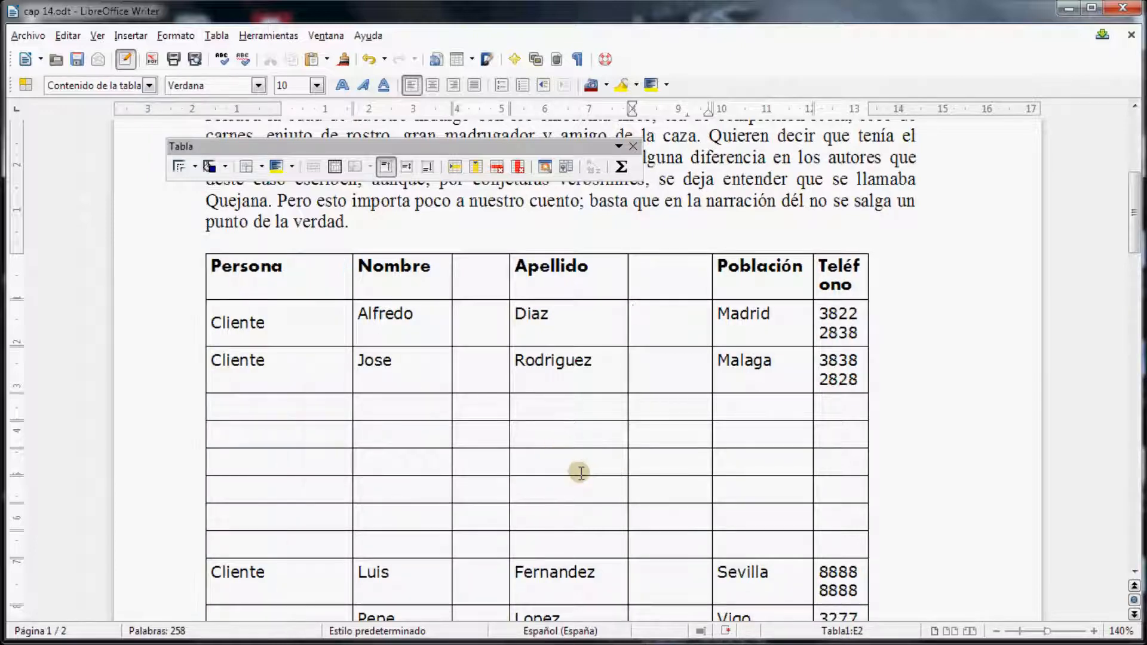
pyautogui.hotkey('ctrl', 'z')
pyautogui.hotkey('ctrl', 'z')
pyautogui.hotkey('ctrl', 'z')
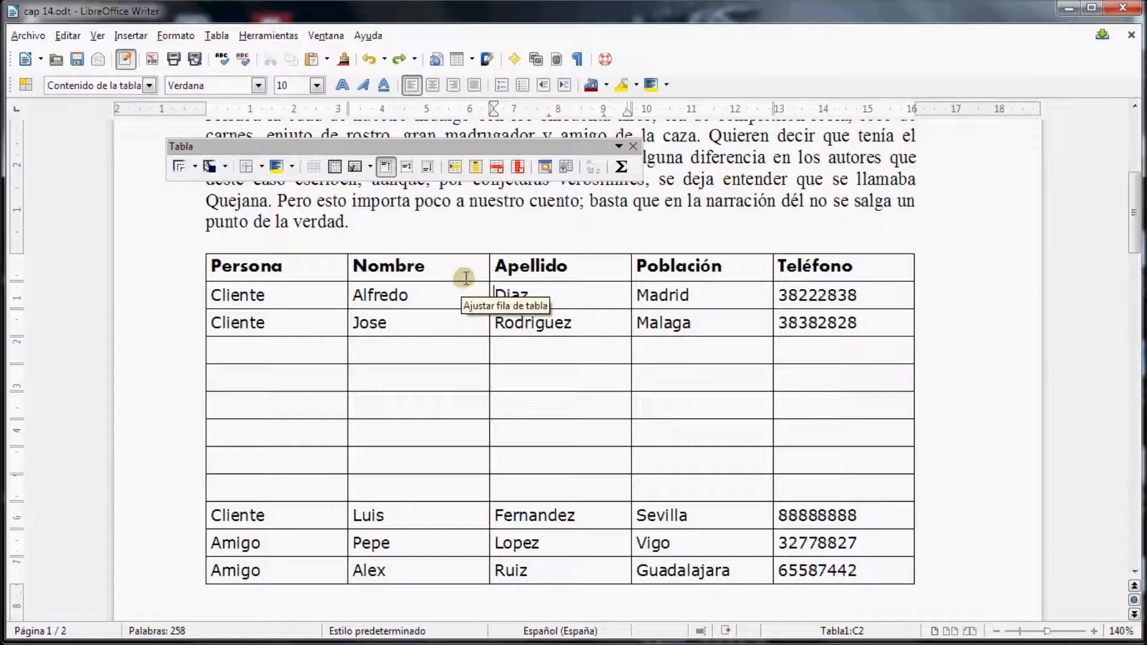
# Try adjusting the border between the Nombre and Apellido columns and the lower border of the header row.
pyautogui.moveTo(489, 267)
pyautogui.mouseDown()
pyautogui.moveTo(457, 263)
pyautogui.moveTo(488, 265)
pyautogui.mouseUp()
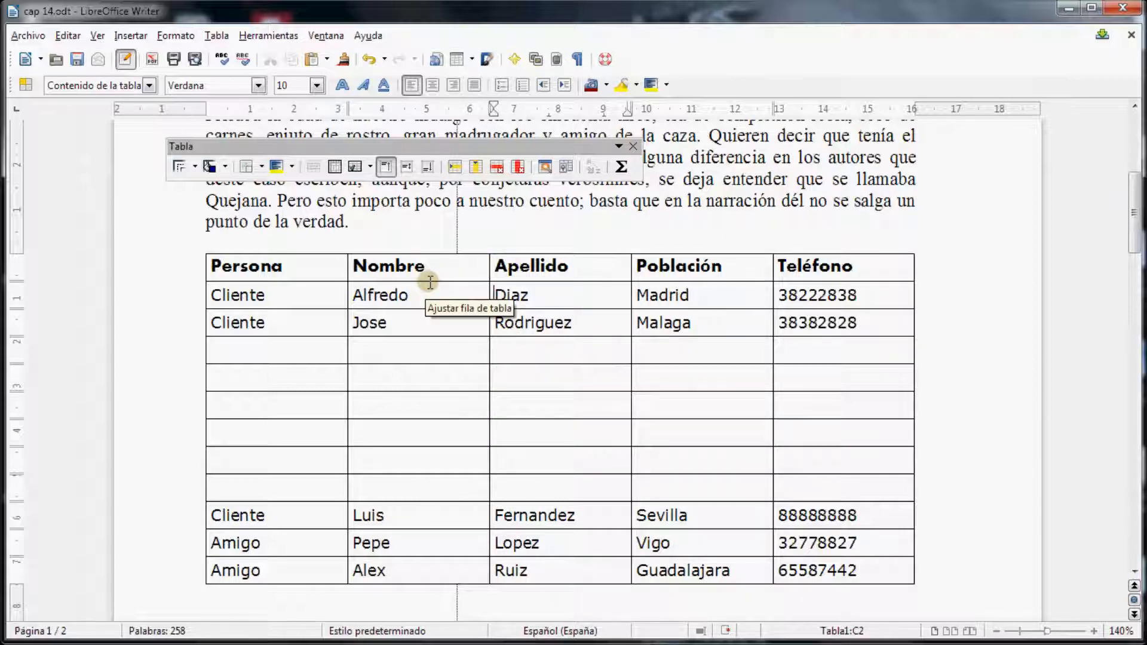
pyautogui.moveTo(429, 282); pyautogui.dragTo(431, 282)
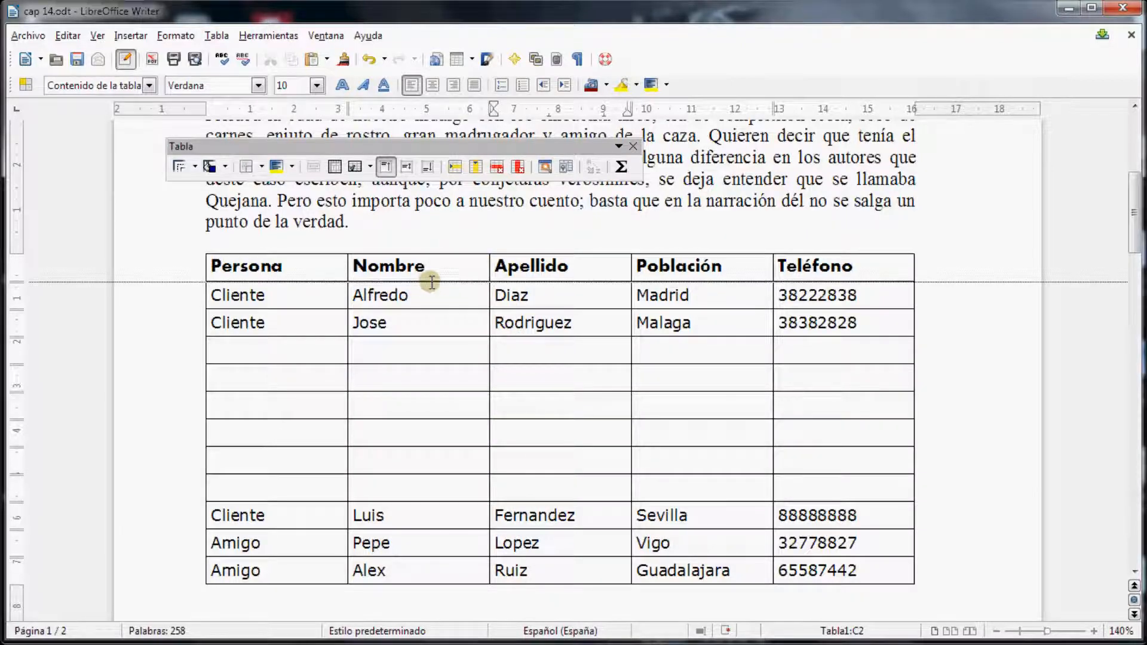
# Add the text "sdewi sdofweiof" on a new line below Persona in the header cell.
pyautogui.click(405, 258)
pyautogui.click(298, 268)
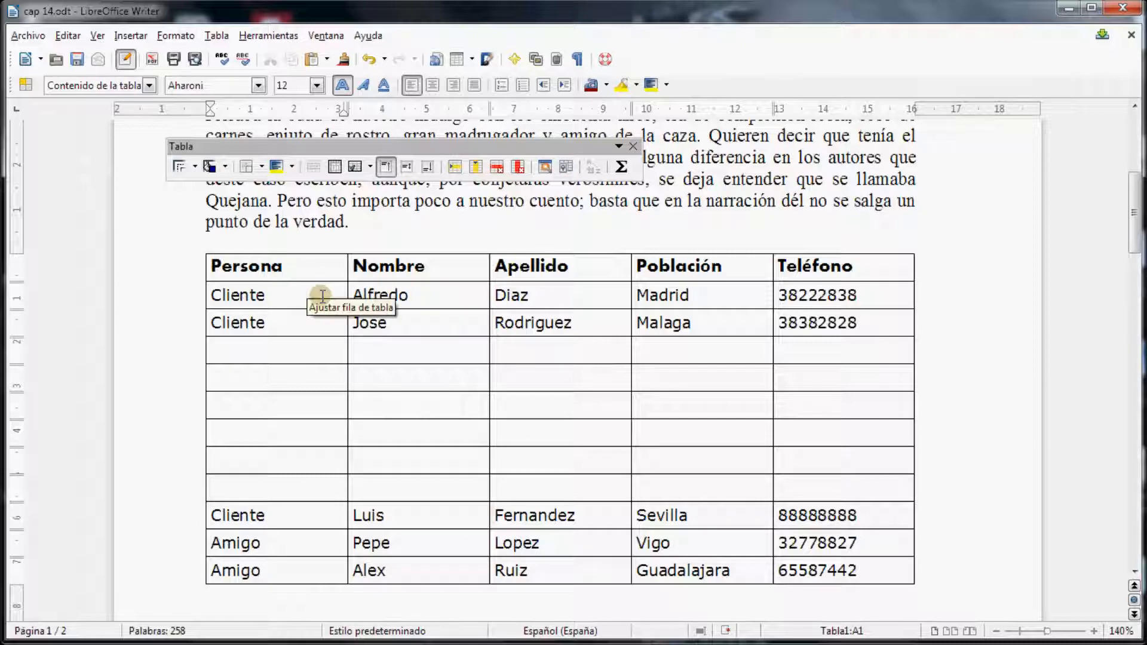
pyautogui.press('Return')
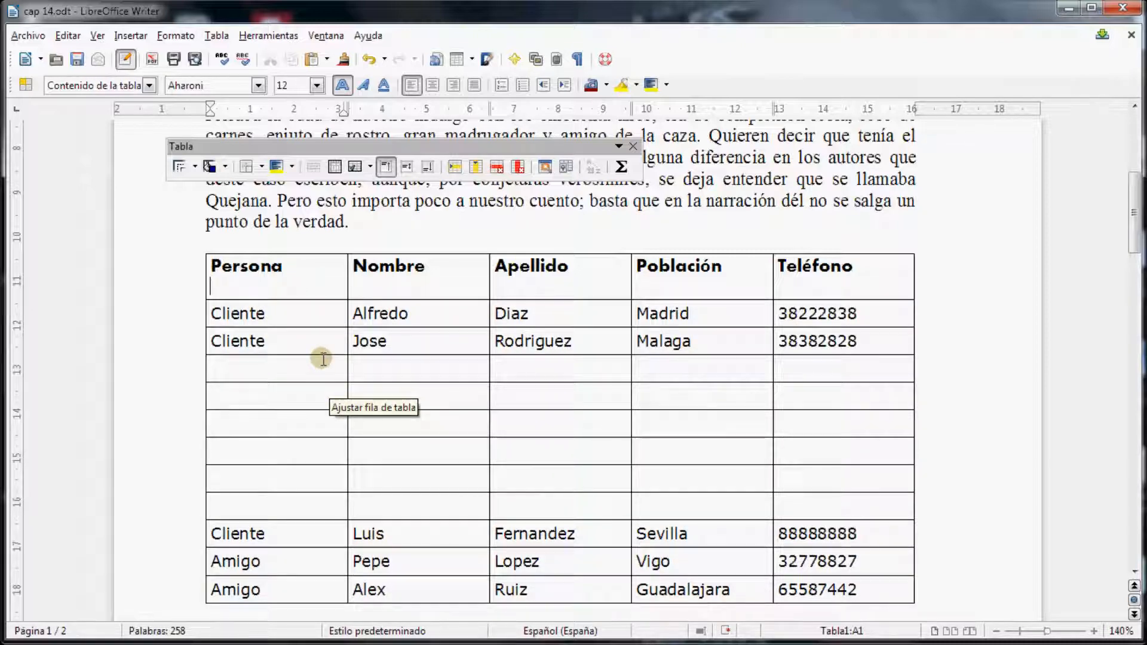
pyautogui.write('sdewi ')
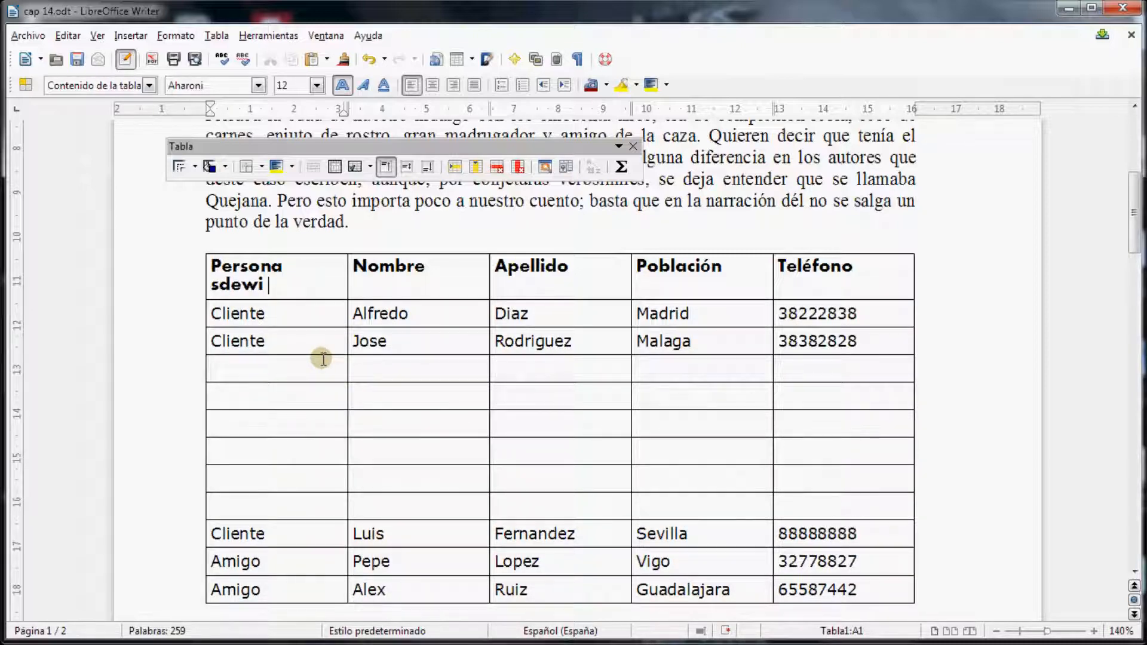
pyautogui.write('sdofweiof')
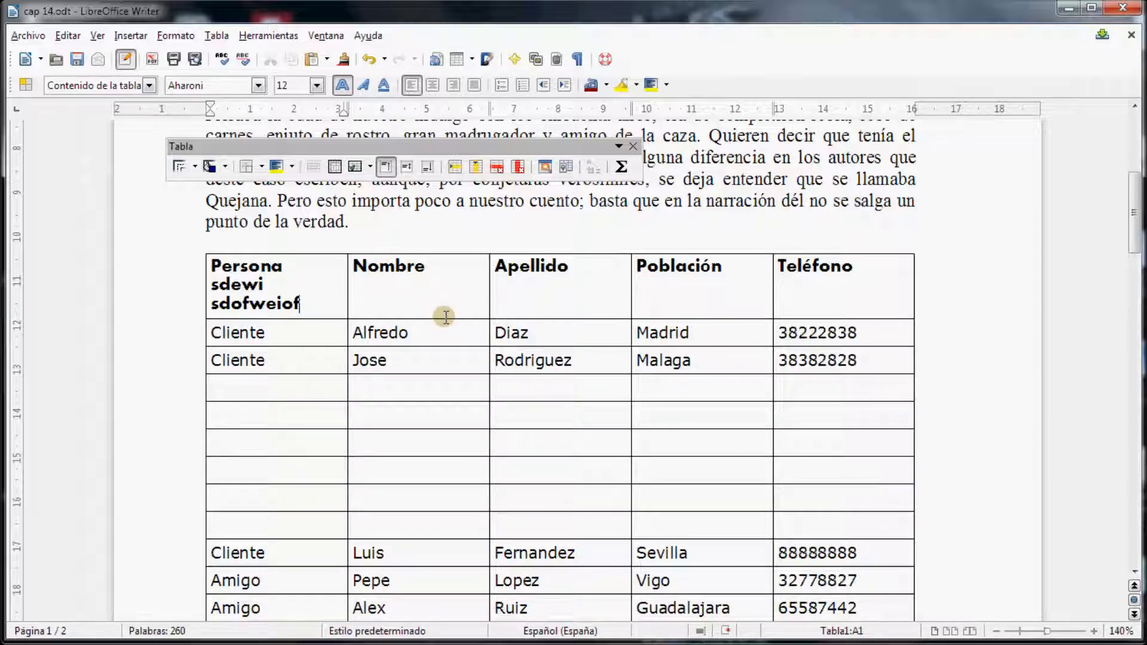
# Try to reduce the header row's height by moving its lower border up.
pyautogui.moveTo(442, 318); pyautogui.dragTo(437, 287)
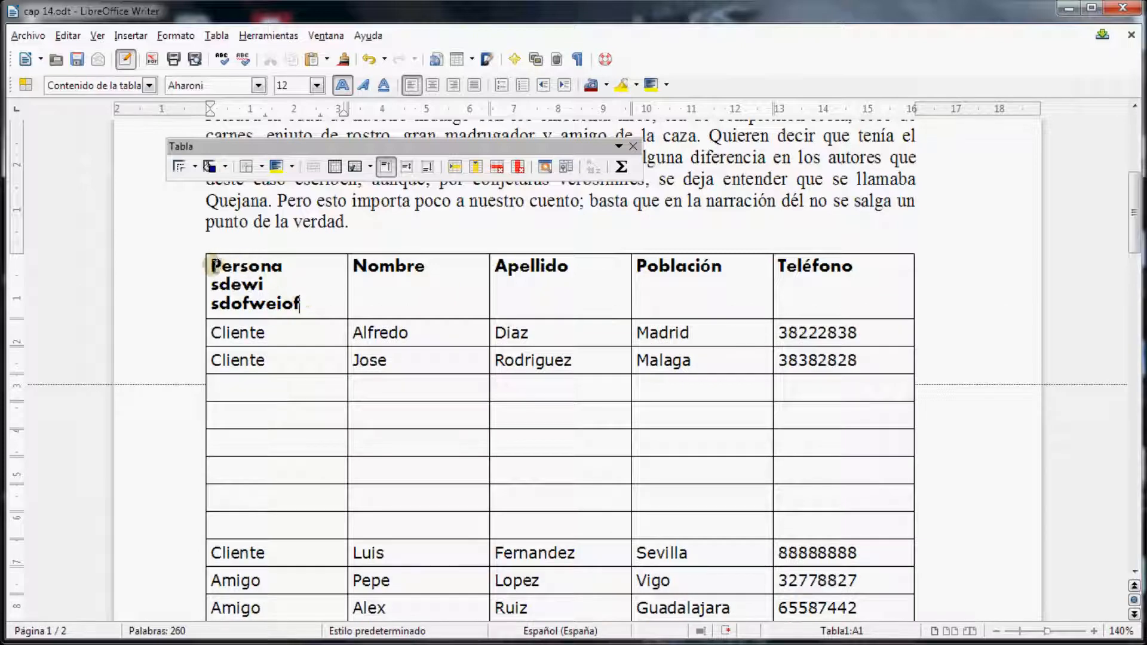
pyautogui.moveTo(379, 320); pyautogui.dragTo(378, 294)
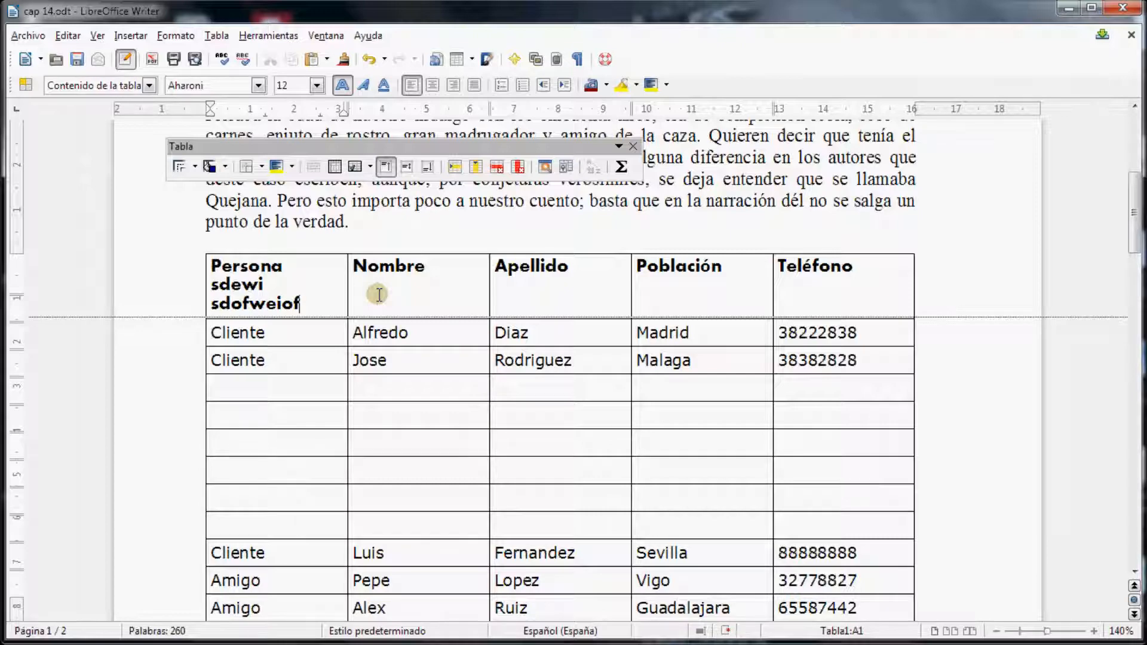
# Delete the first empty row below the second data row.
pyautogui.scroll(-1, 376, 302)
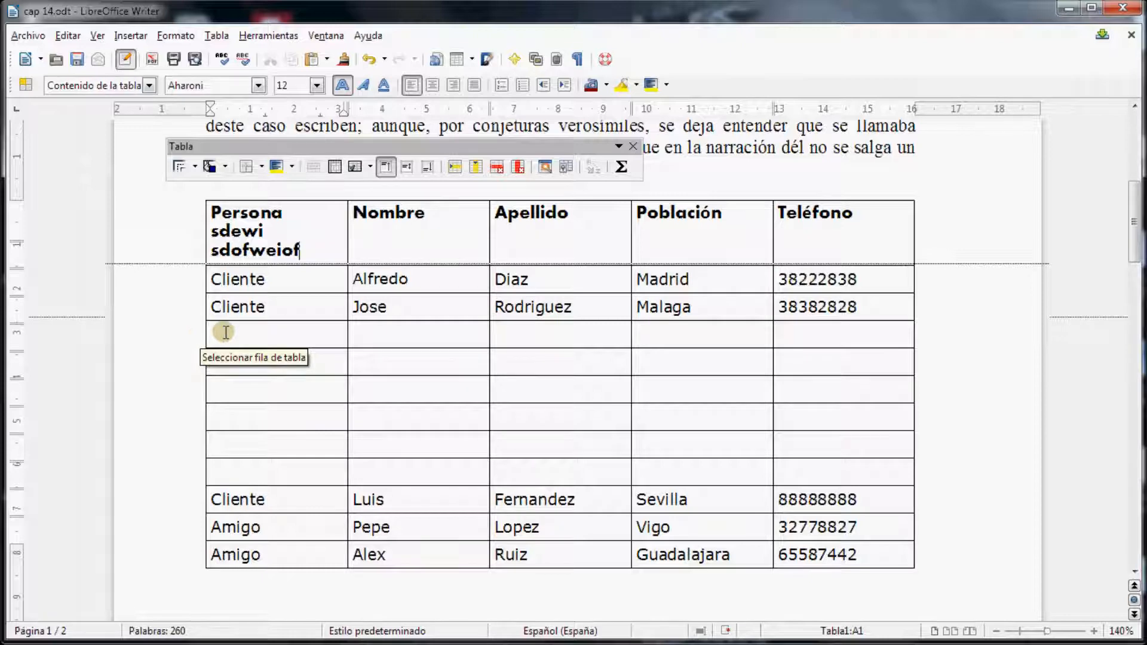
pyautogui.click(353, 330)
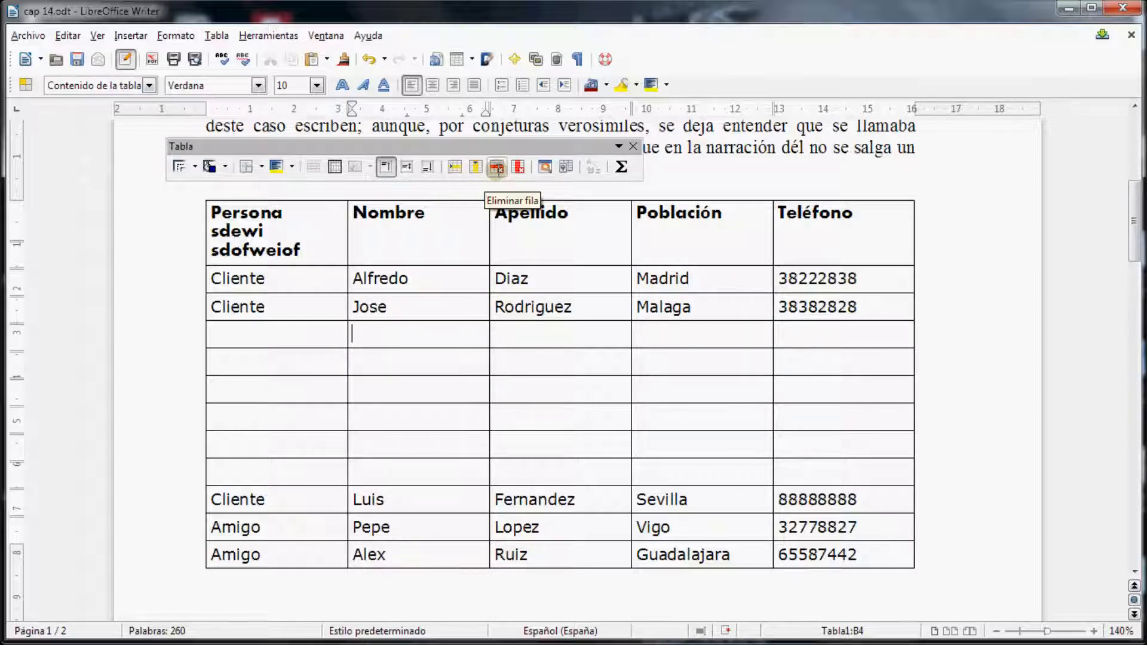
pyautogui.click(497, 170)
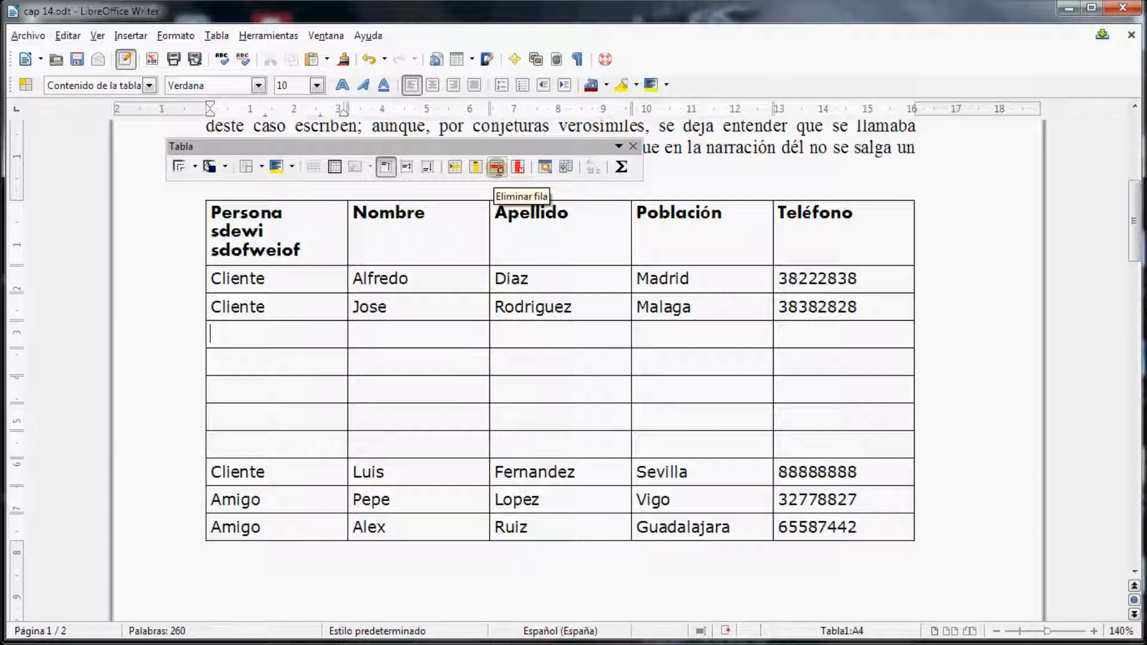
# Delete the five remaining empty rows between the second and third contacts in the table.
pyautogui.moveTo(199, 333); pyautogui.dragTo(209, 439)
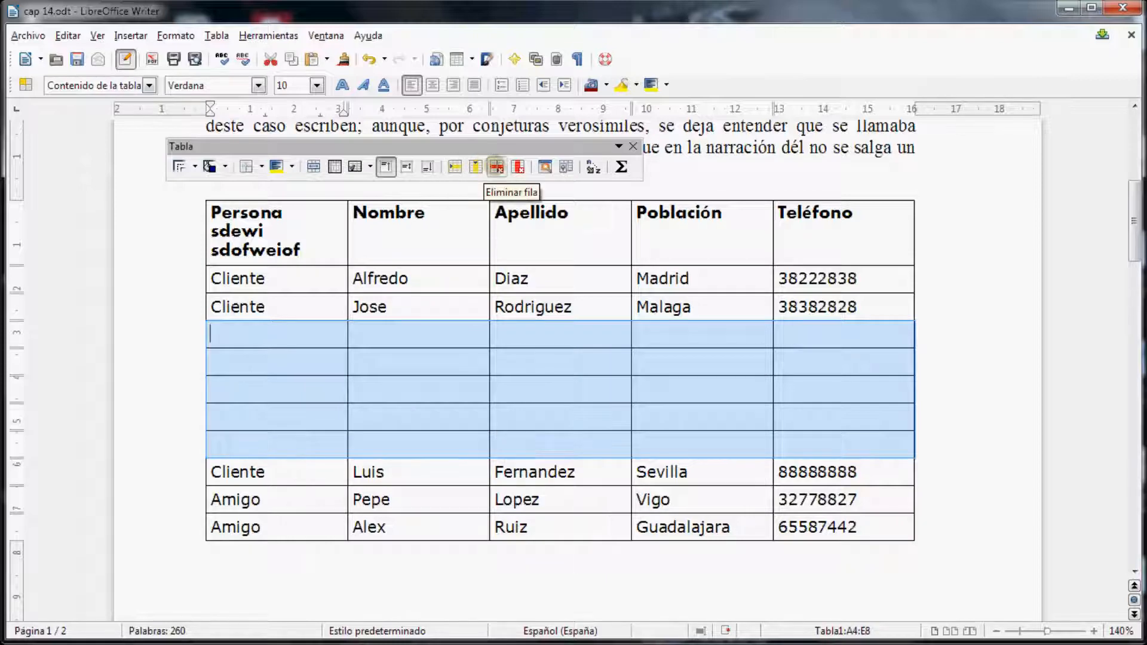
pyautogui.click(497, 167)
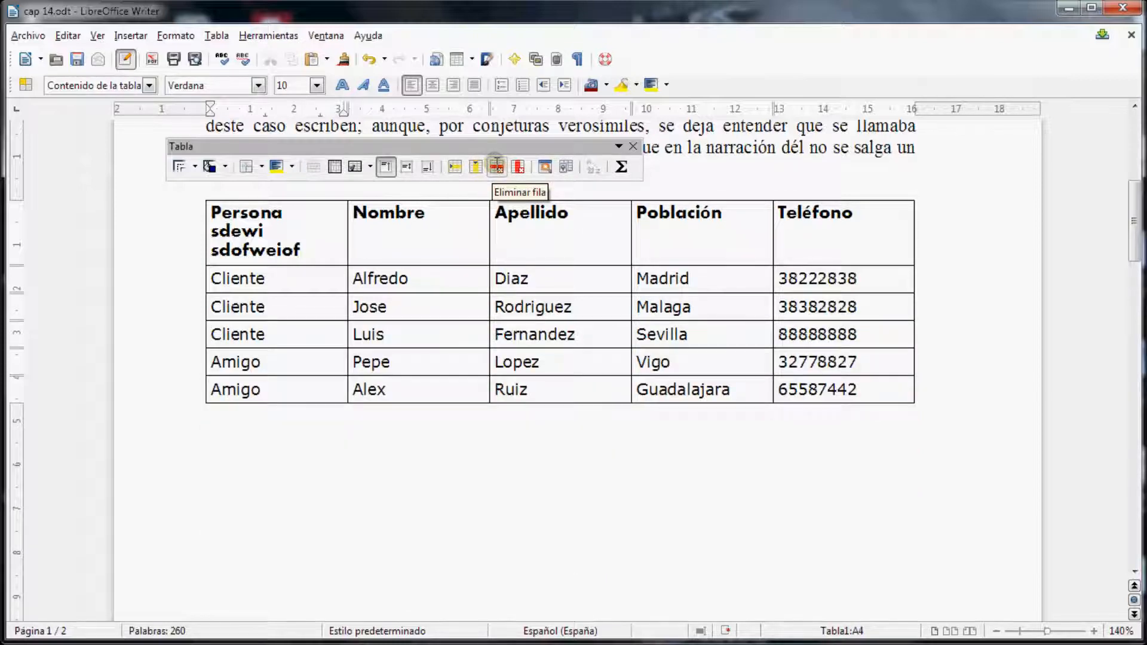
# Try deleting the Población column, and undo the deletion.
pyautogui.click(666, 197)
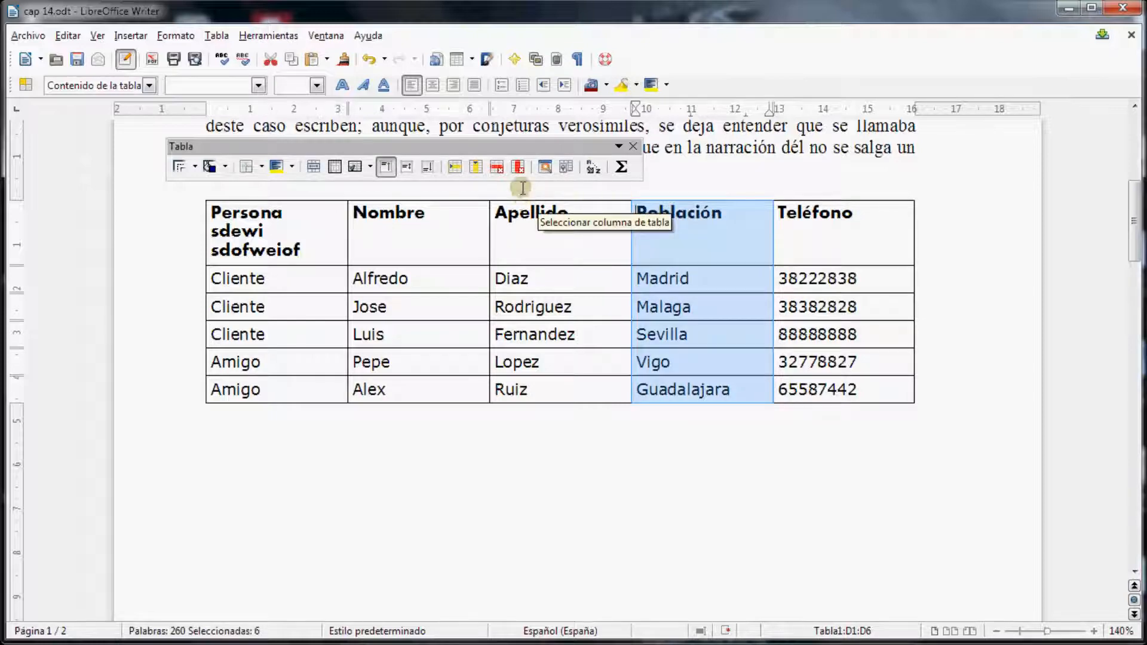
pyautogui.click(518, 168)
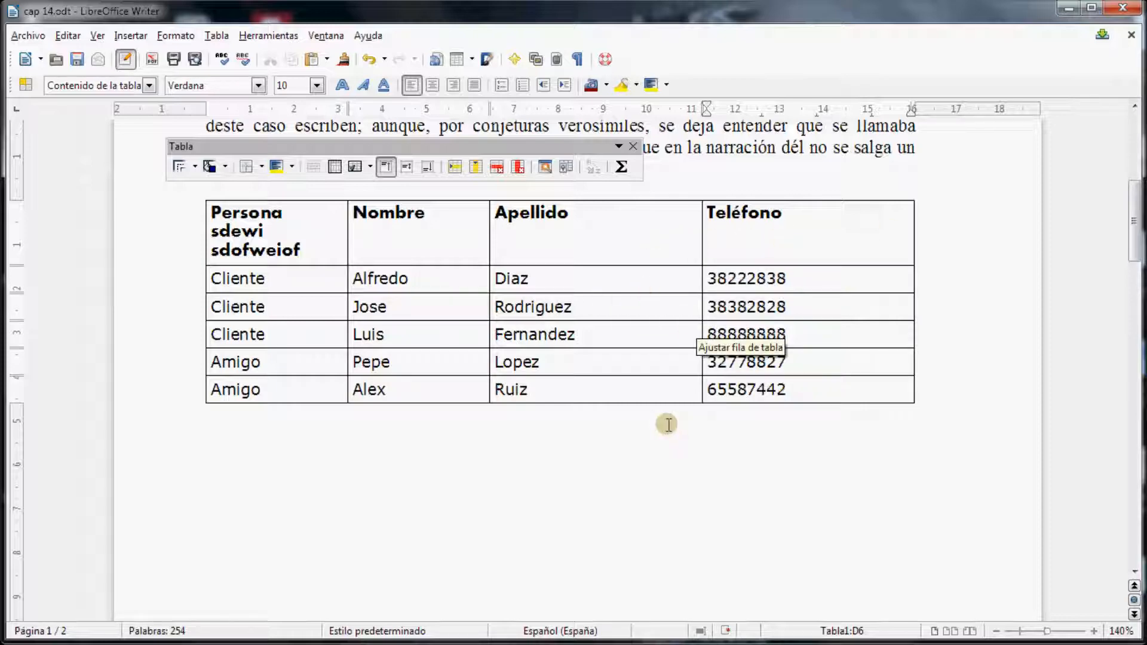
pyautogui.hotkey('ctrl', 'z')
# Remove the extra text below Persona in the header cell and reduce the header row's height to a single line.
pyautogui.moveTo(314, 250); pyautogui.dragTo(190, 224)
pyautogui.press('BackSpace')
pyautogui.press('BackSpace')
pyautogui.press('BackSpace')
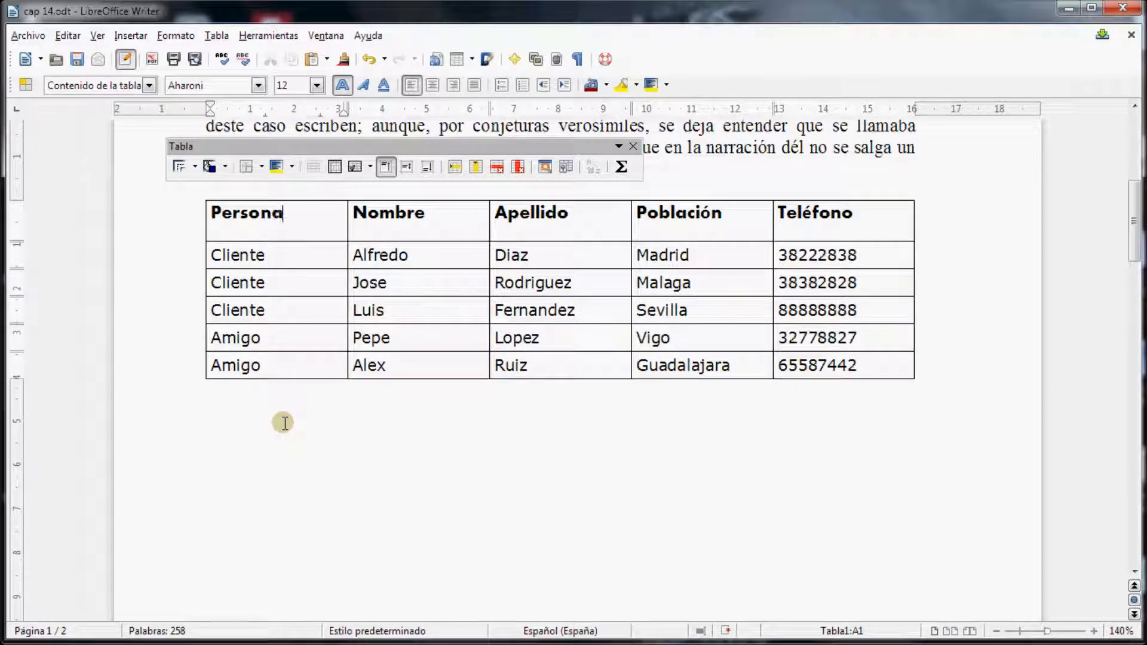
pyautogui.moveTo(411, 241); pyautogui.dragTo(412, 228)
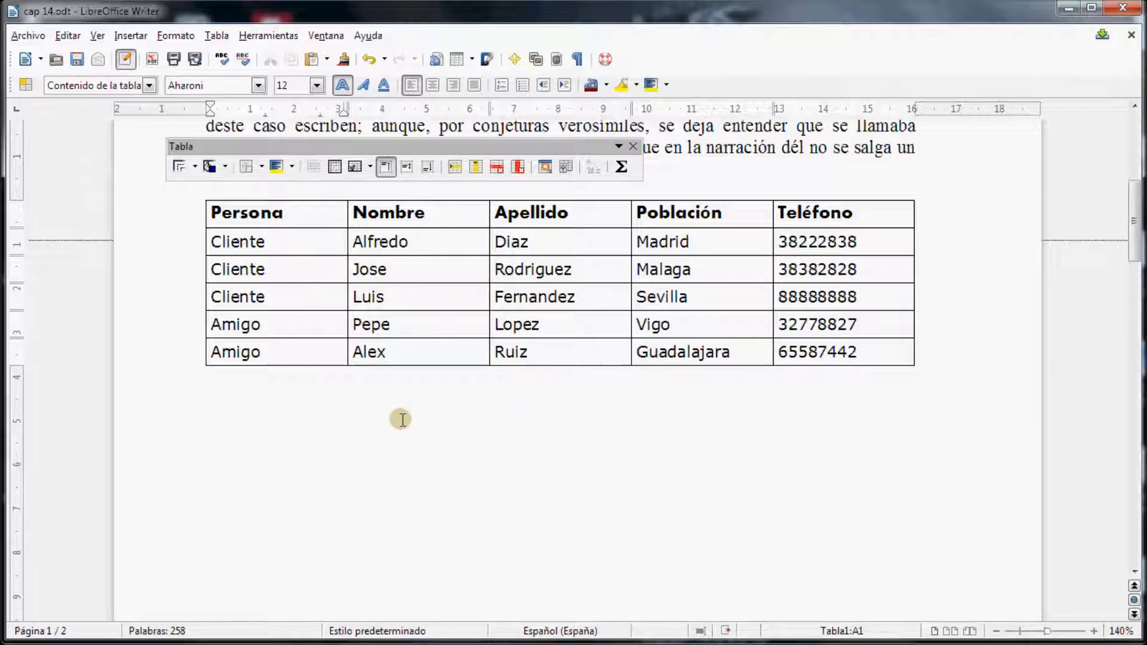
# Split the third contact's Nombre cell horizontally into 2 cells.
pyautogui.click(403, 294)
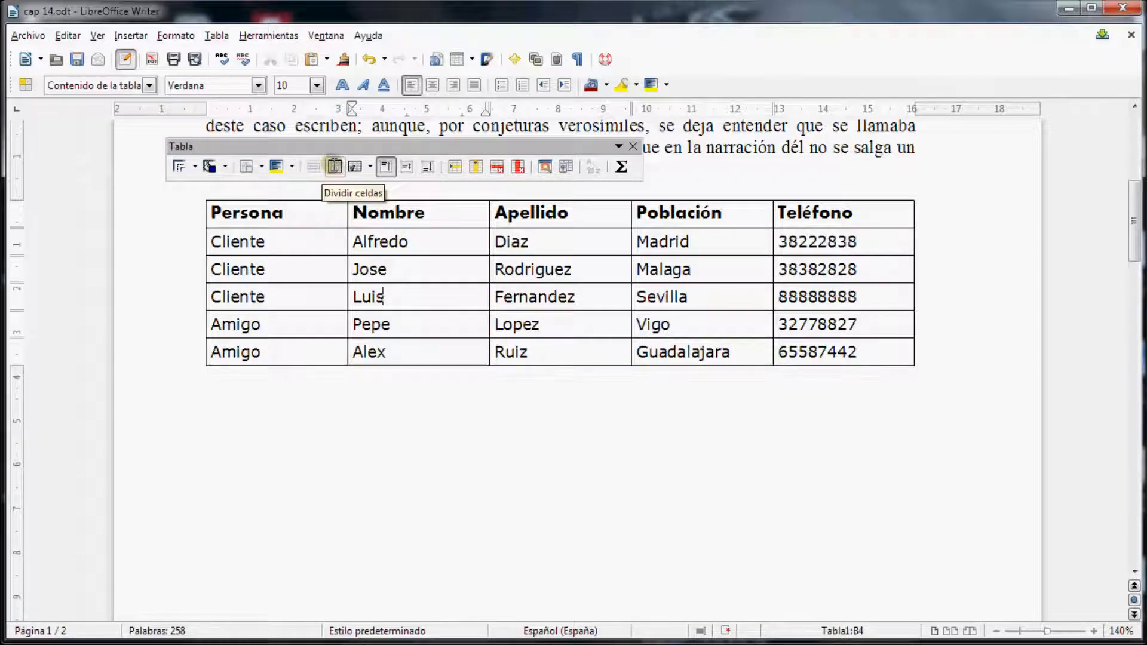
pyautogui.click(335, 167)
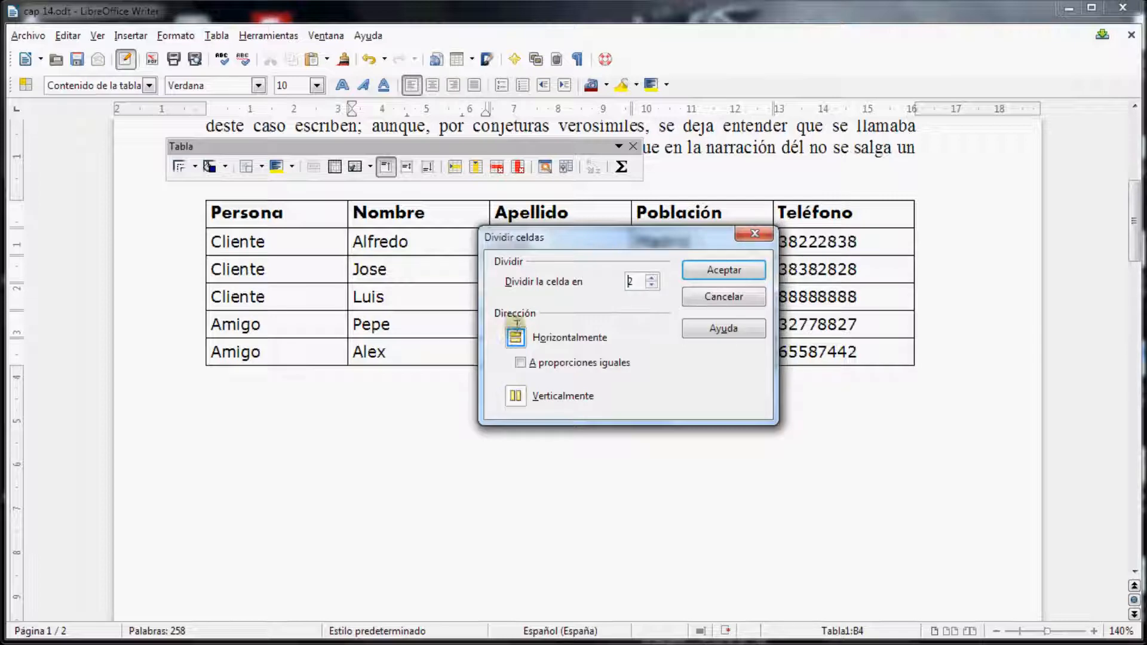
pyautogui.click(516, 396)
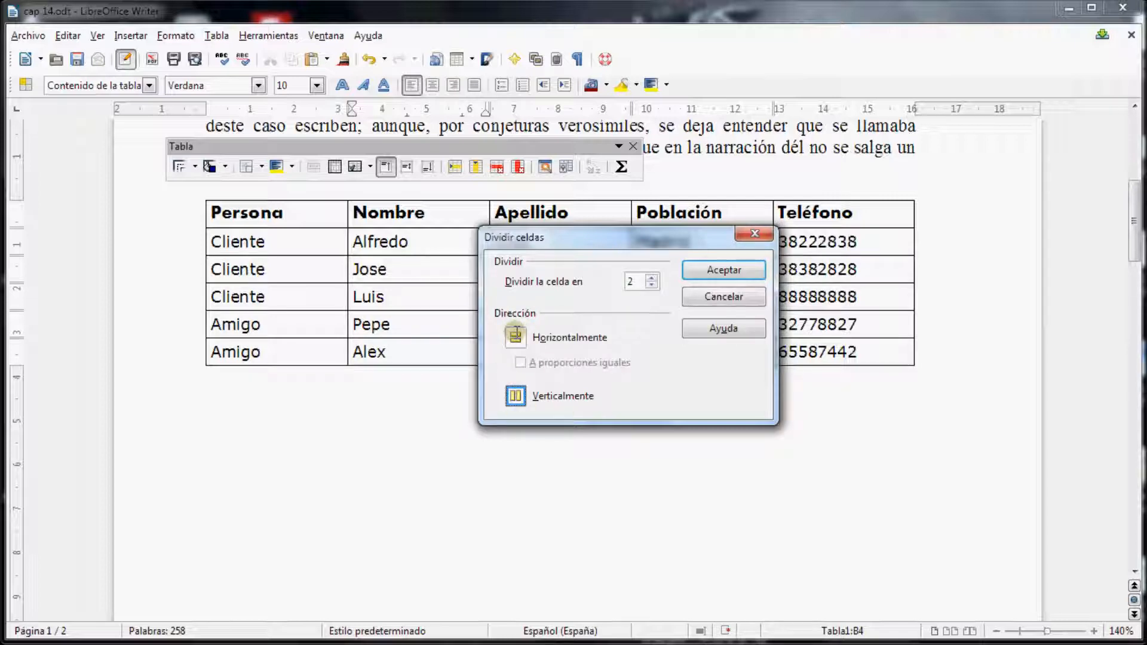
pyautogui.click(716, 270)
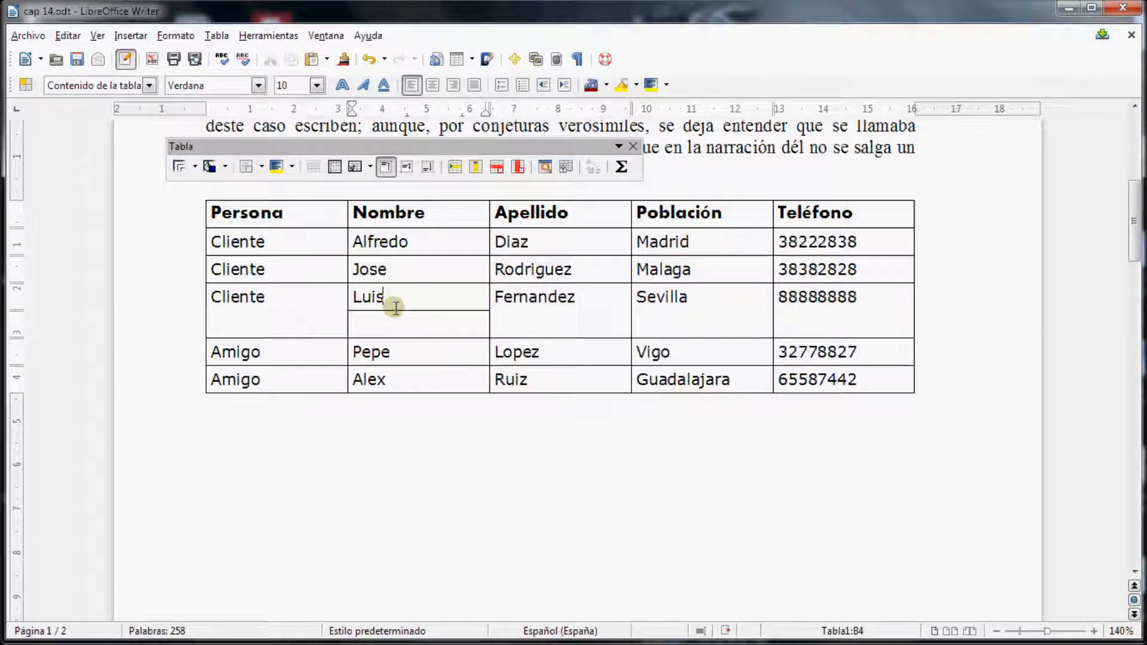
# Enter another first name in the new lower cell of the third contact's split Nombre cell.
pyautogui.moveTo(392, 302); pyautogui.dragTo(395, 312)
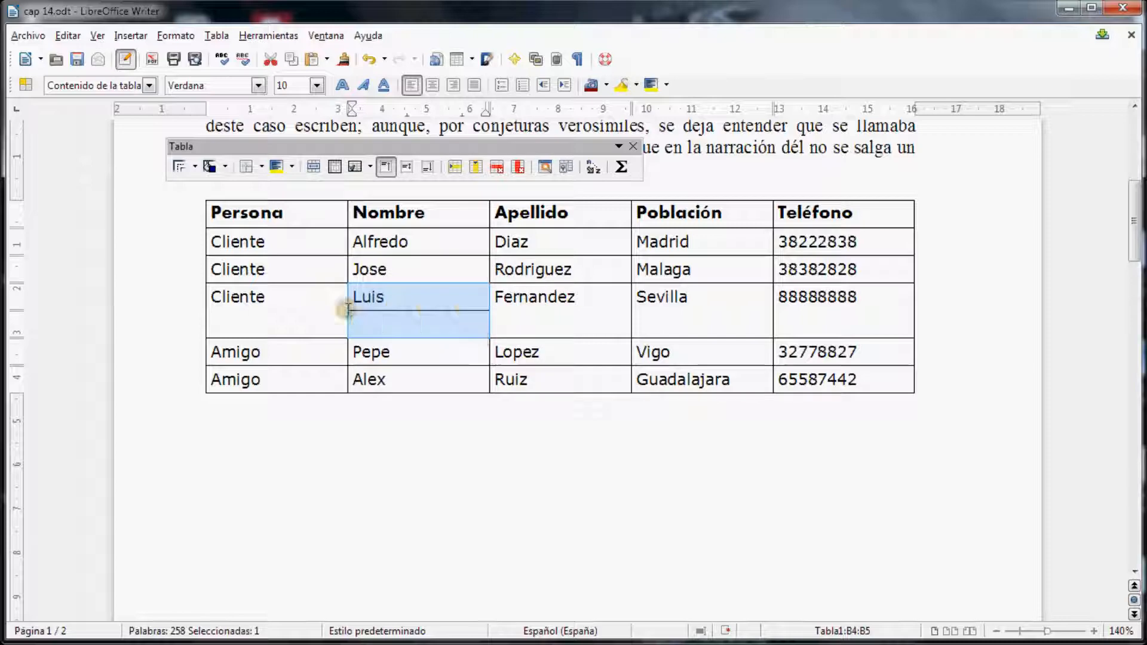
pyautogui.click(194, 304)
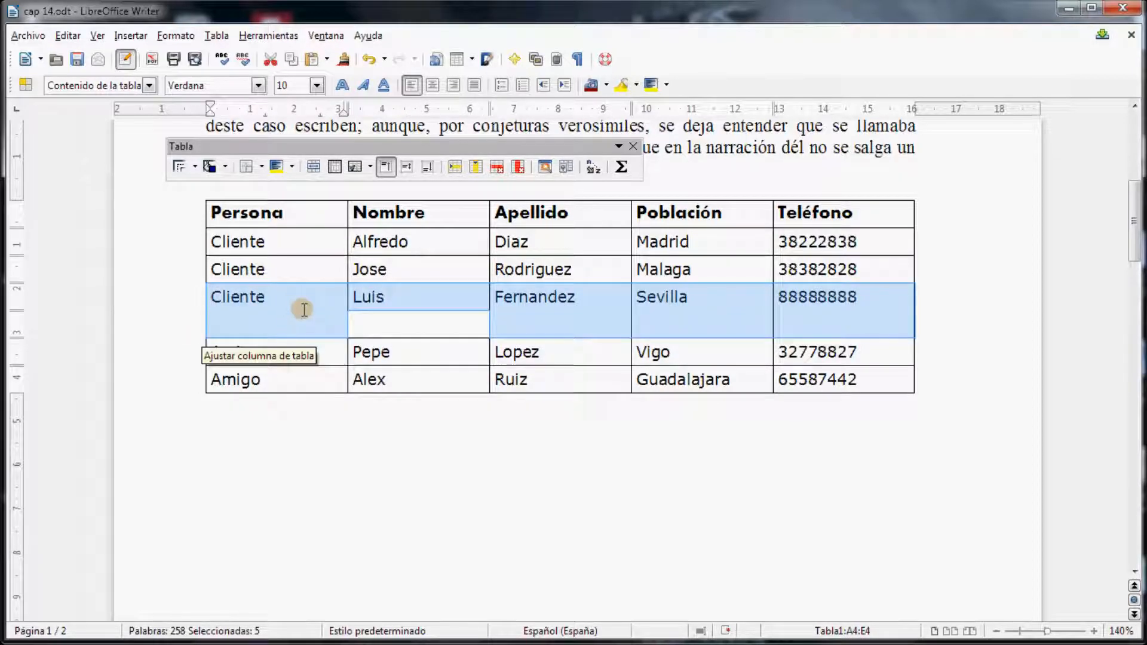
pyautogui.click(384, 317)
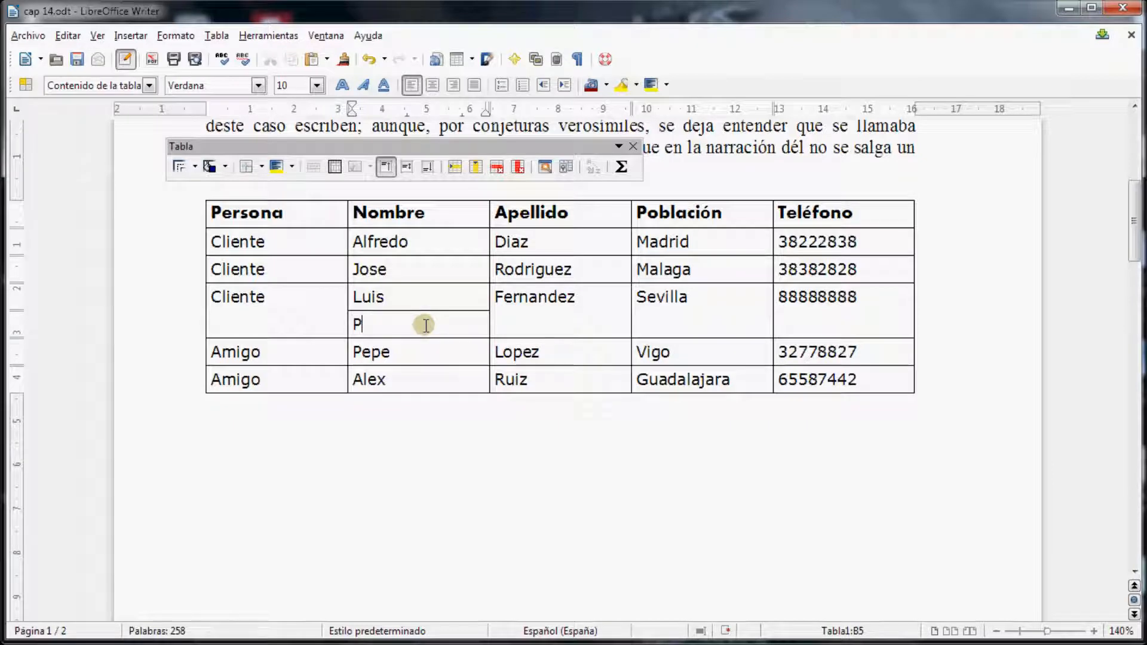
pyautogui.write('Pepe')
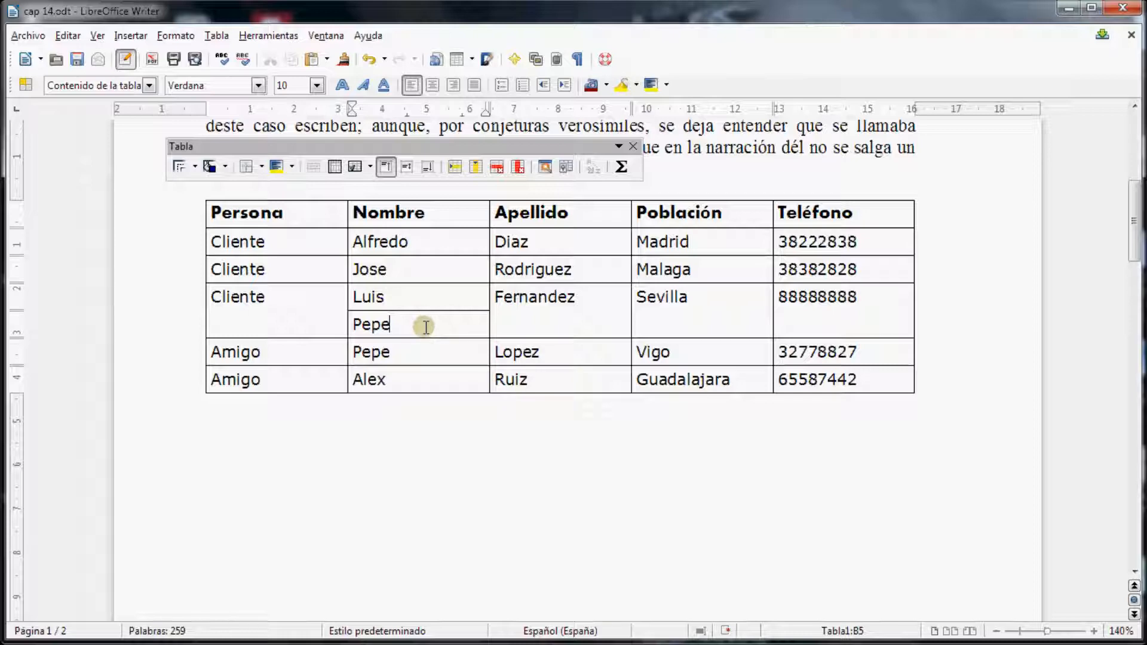
# Split the third contact's Apellido cell vertically into 3 cells.
pyautogui.click(559, 320)
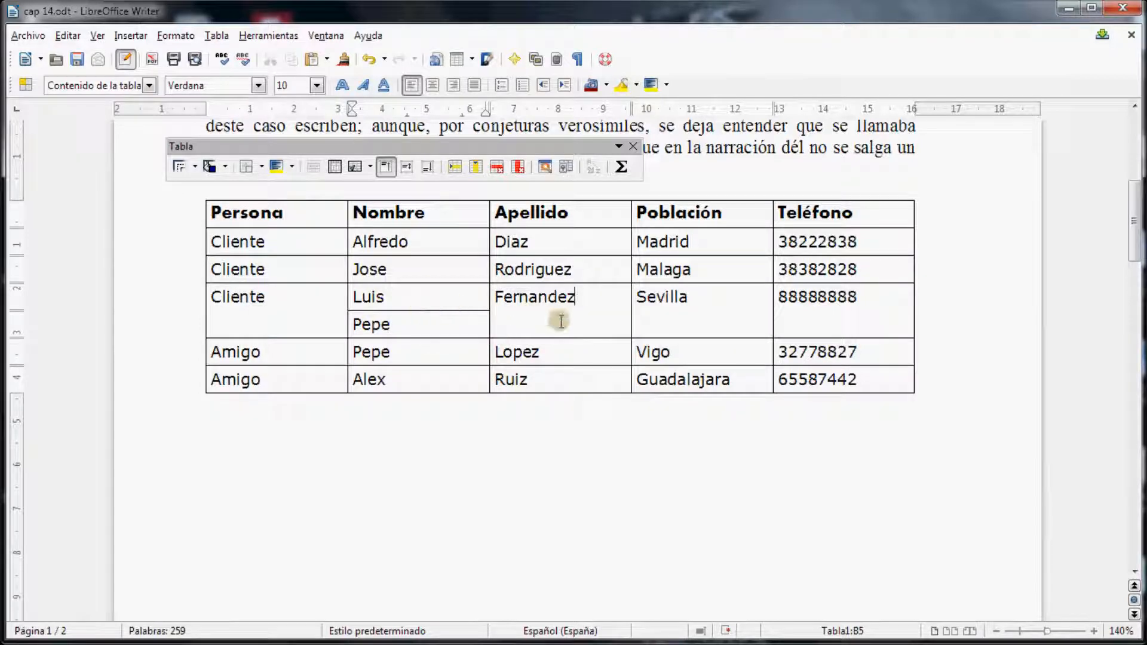
pyautogui.click(333, 168)
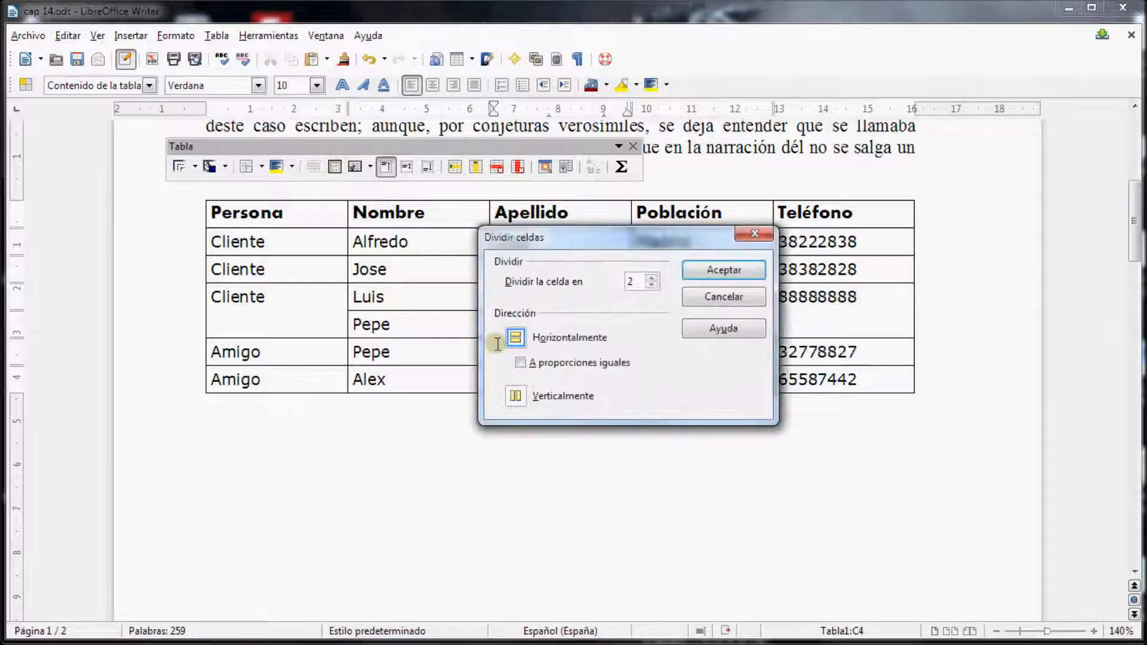
pyautogui.click(515, 395)
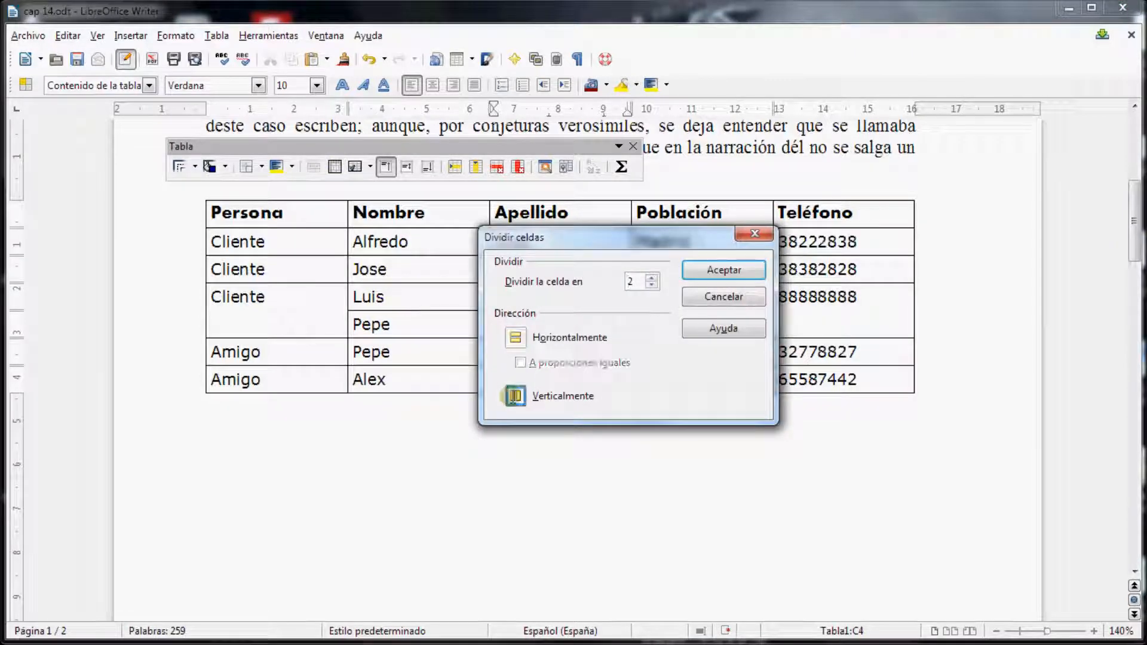
pyautogui.click(652, 277)
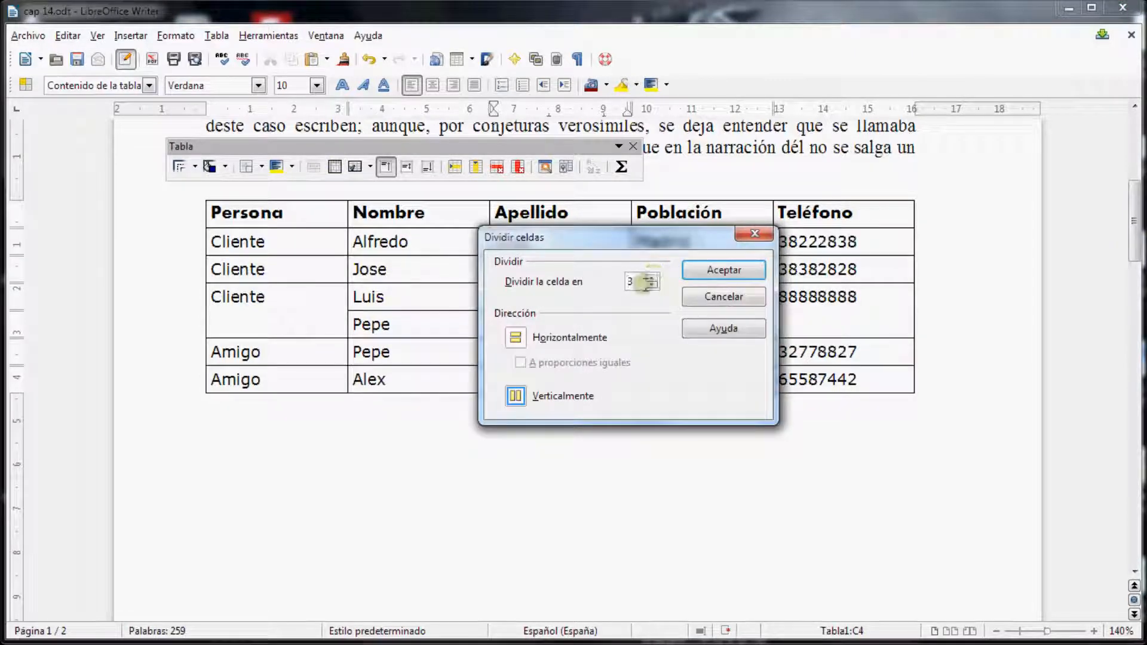
pyautogui.click(705, 273)
pyautogui.moveTo(529, 306); pyautogui.dragTo(600, 304)
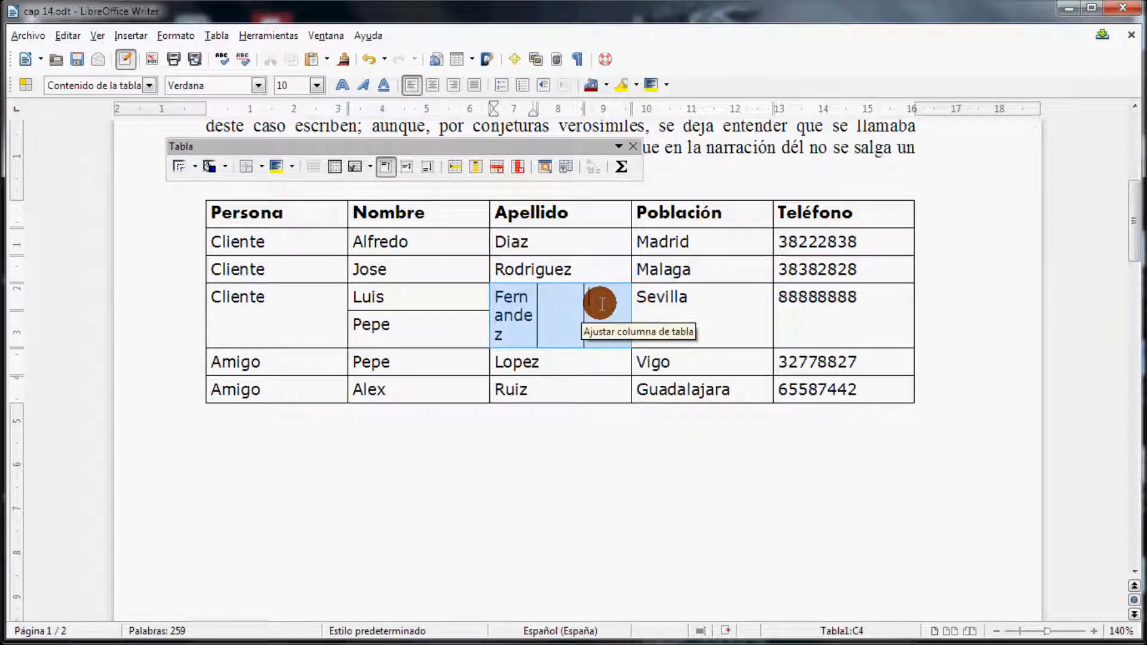
pyautogui.click(610, 442)
# Widen the Apellido column into the Población column and shift the split cell's two inner dividers so the surname fits on one line.
pyautogui.moveTo(495, 296); pyautogui.dragTo(531, 315)
pyautogui.click(620, 317)
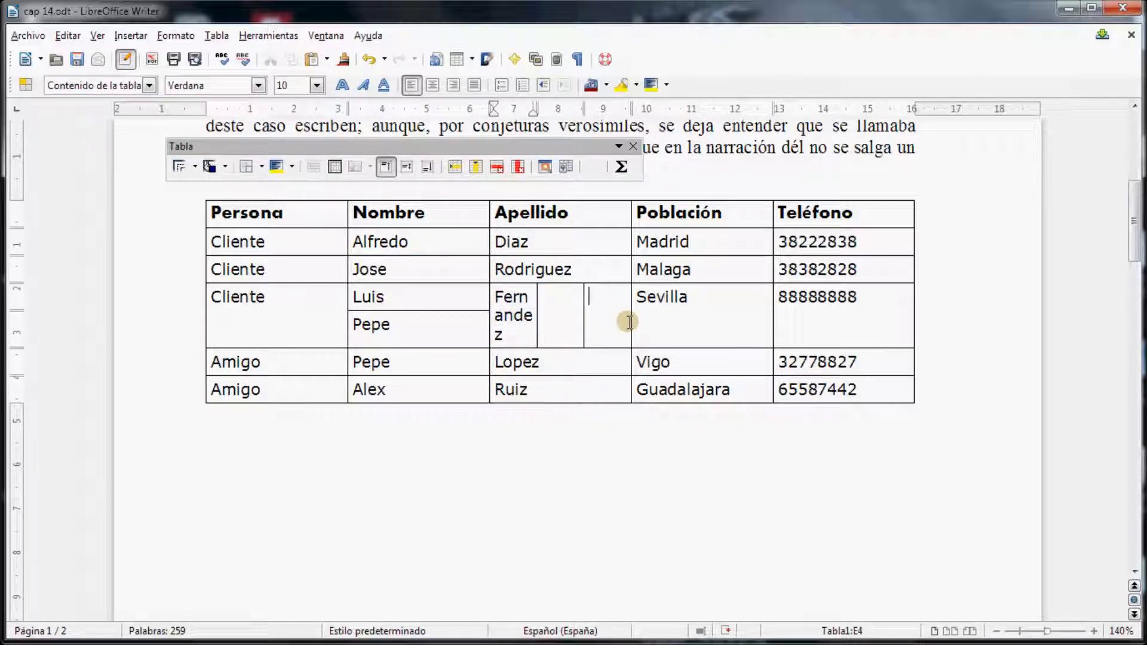
pyautogui.moveTo(632, 318); pyautogui.dragTo(672, 318)
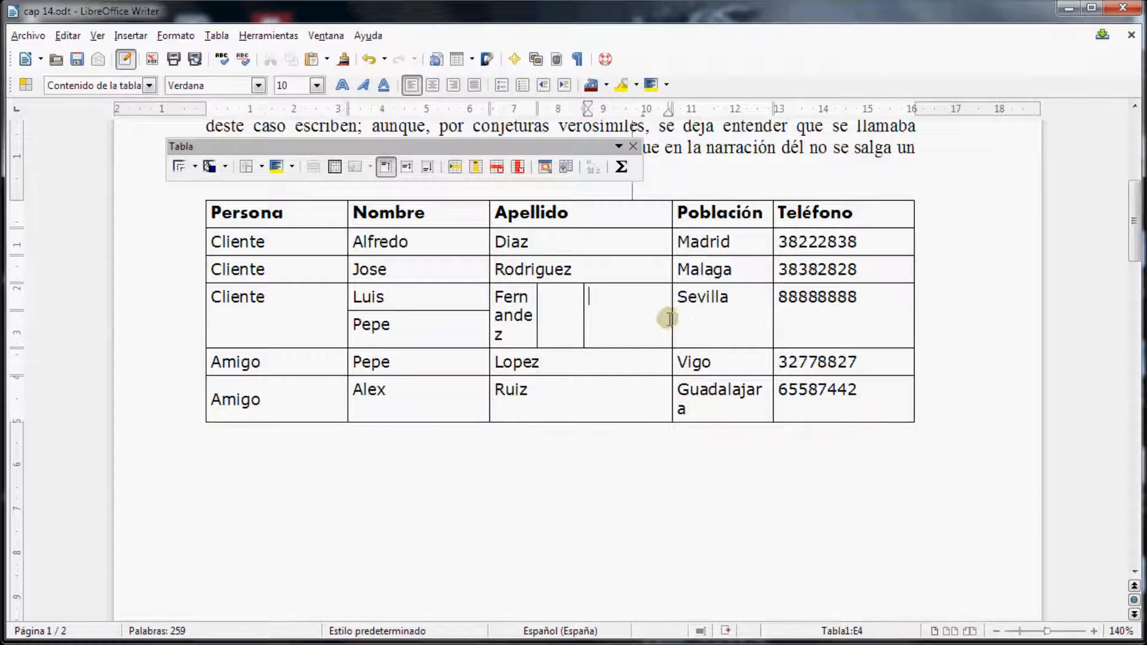
pyautogui.moveTo(584, 320); pyautogui.dragTo(624, 321)
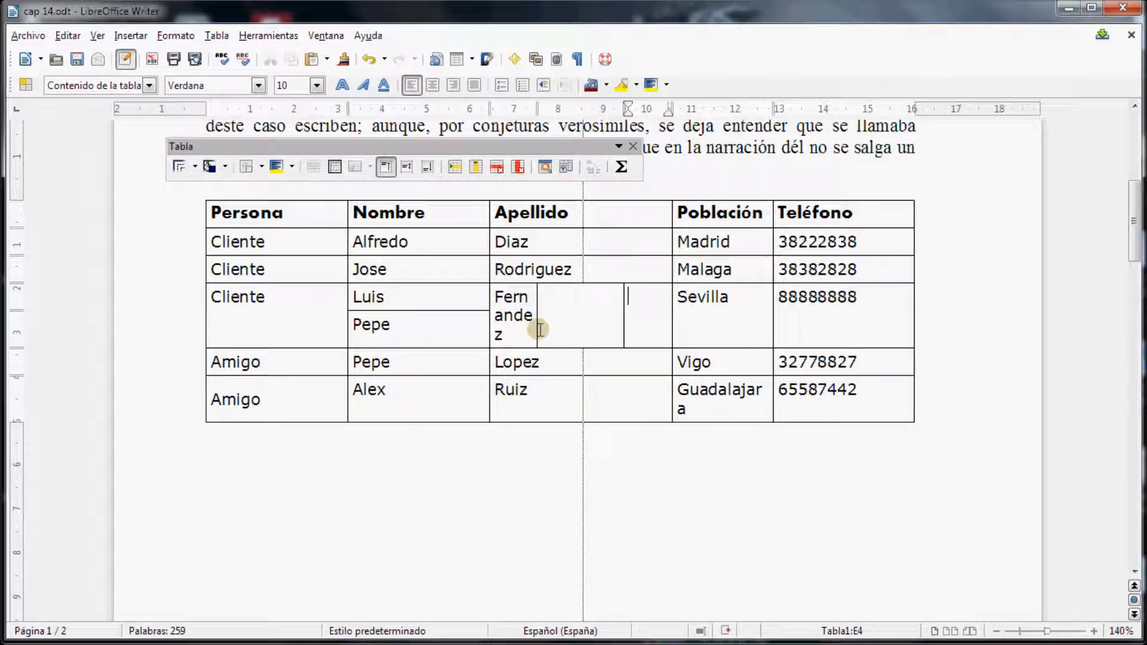
pyautogui.moveTo(536, 326); pyautogui.dragTo(639, 320)
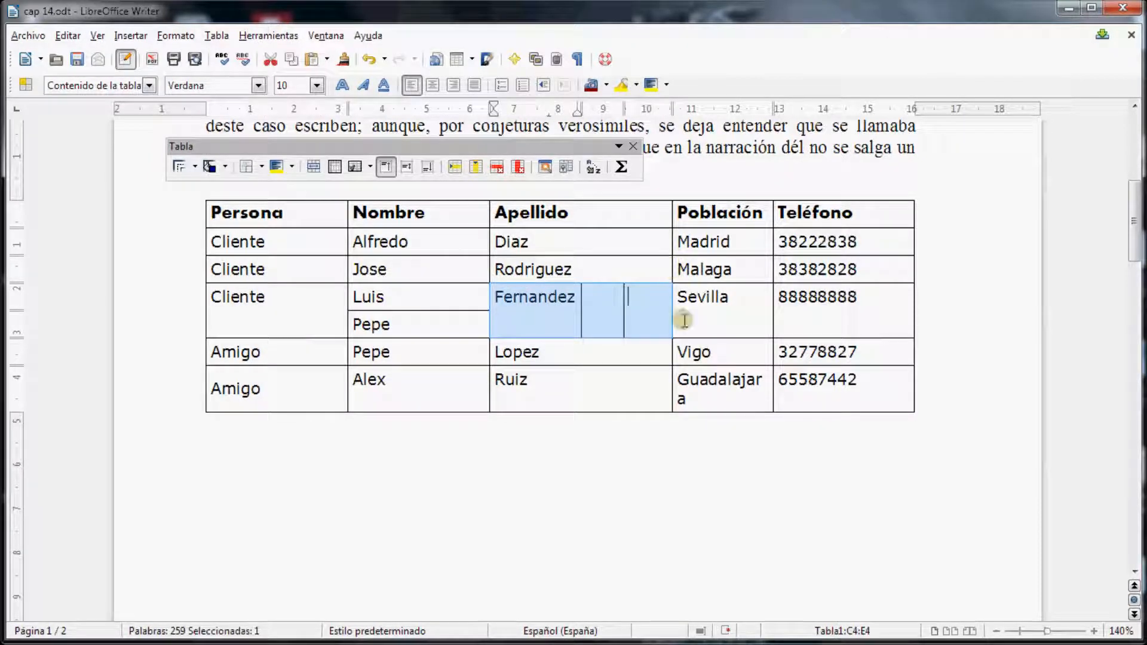
pyautogui.click(682, 307)
pyautogui.moveTo(671, 308); pyautogui.dragTo(707, 307)
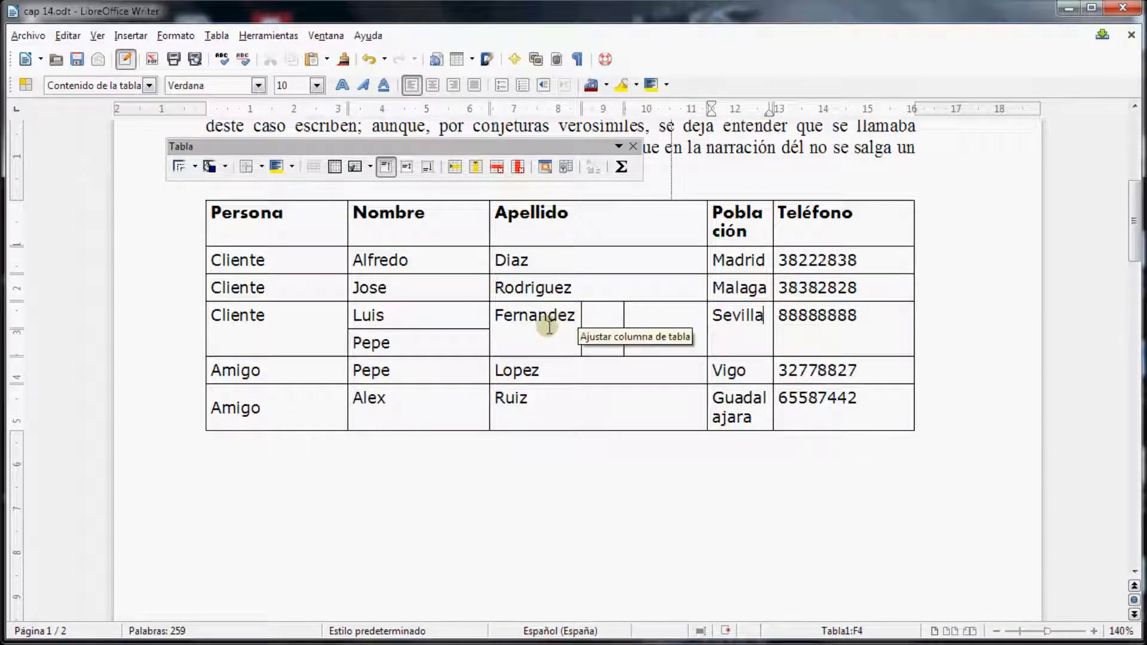
# Examine how the three split cells in the third contact's row relate to the rest of the Apellido column.
pyautogui.moveTo(563, 313); pyautogui.dragTo(651, 325)
pyautogui.click(575, 197)
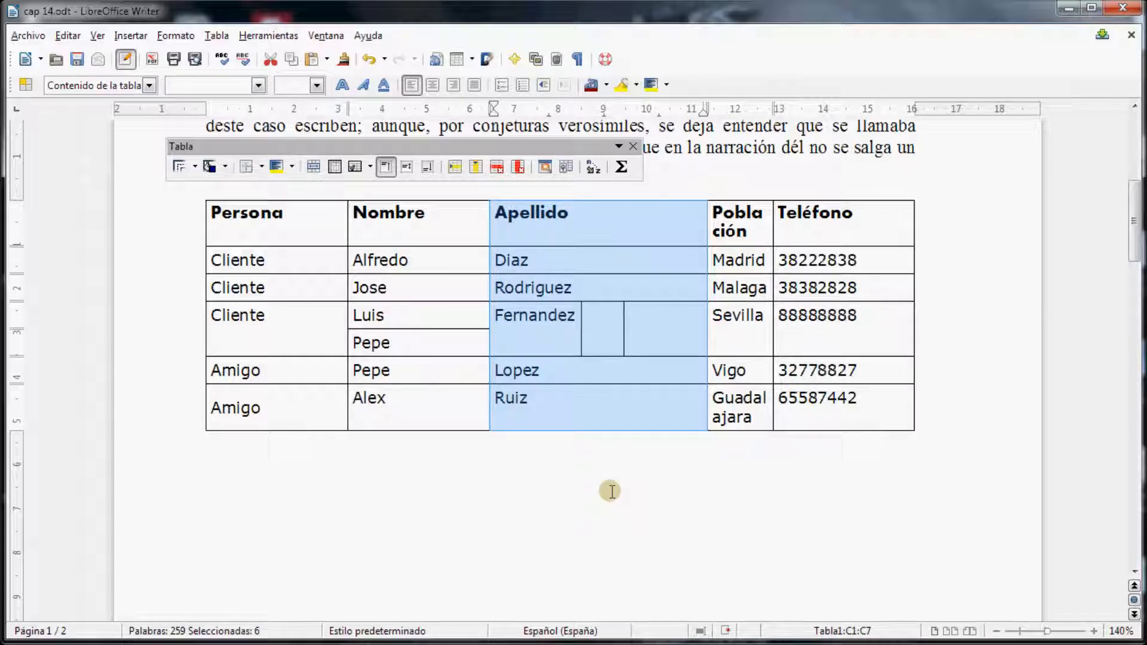
pyautogui.click(610, 491)
pyautogui.moveTo(563, 320); pyautogui.dragTo(639, 335)
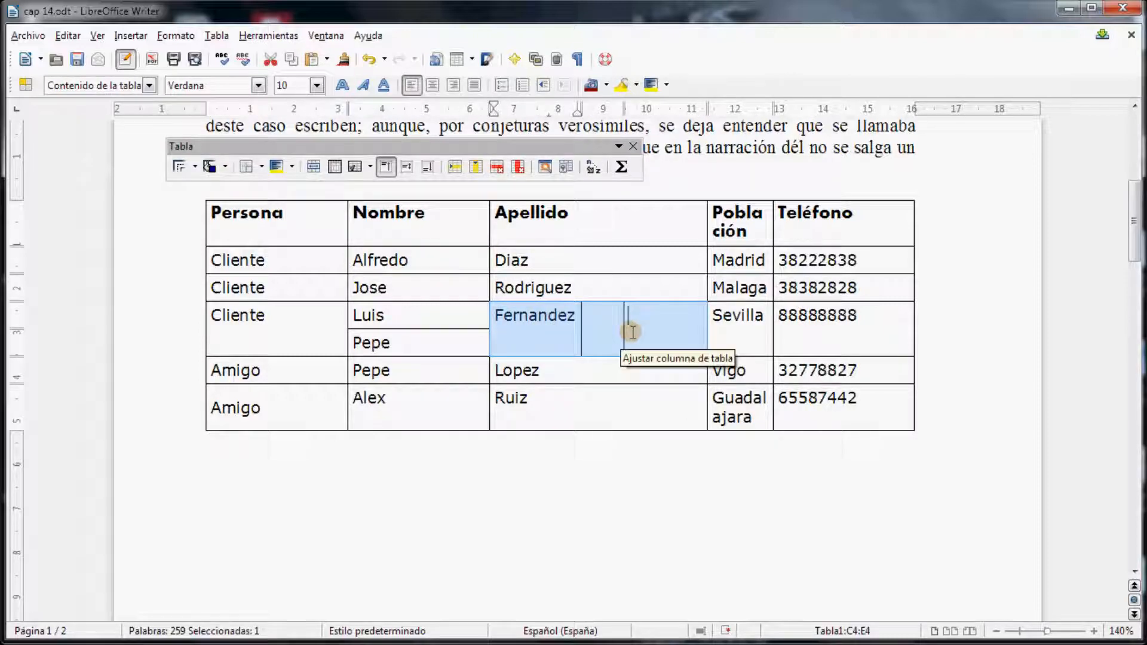
pyautogui.click(478, 516)
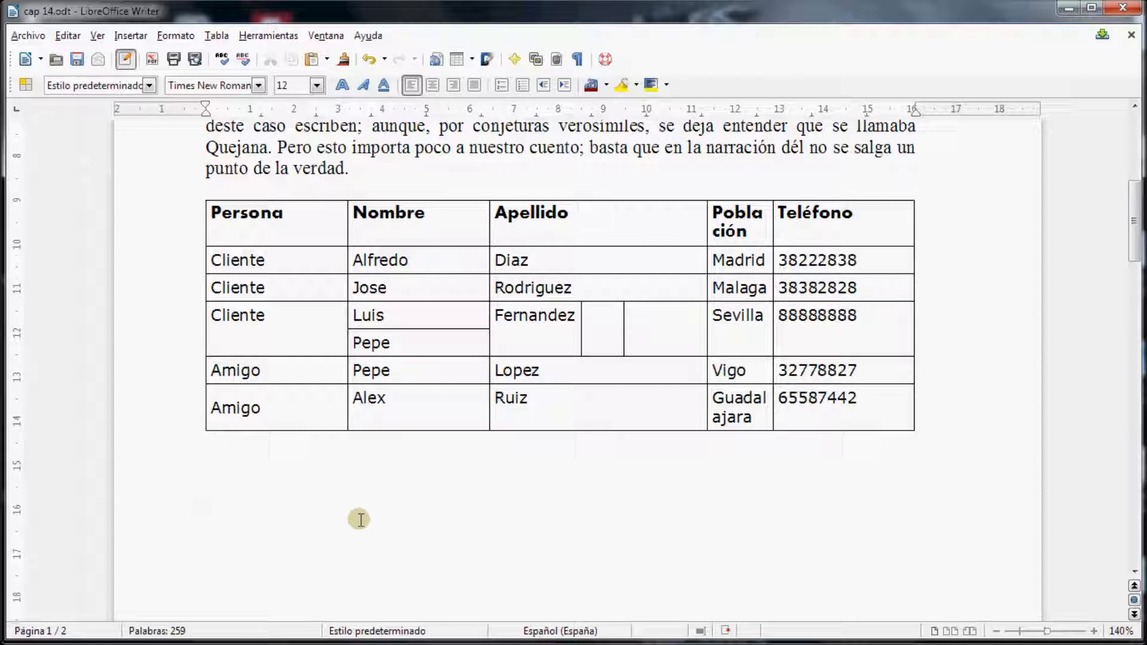
pyautogui.click(290, 227)
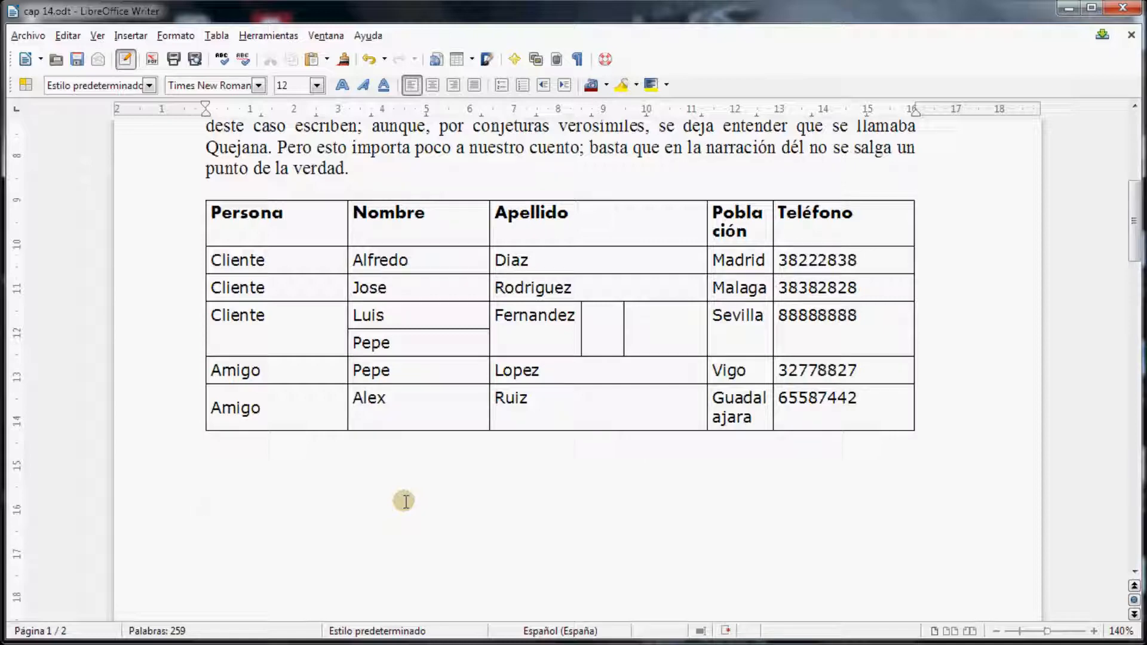
pyautogui.click(404, 501)
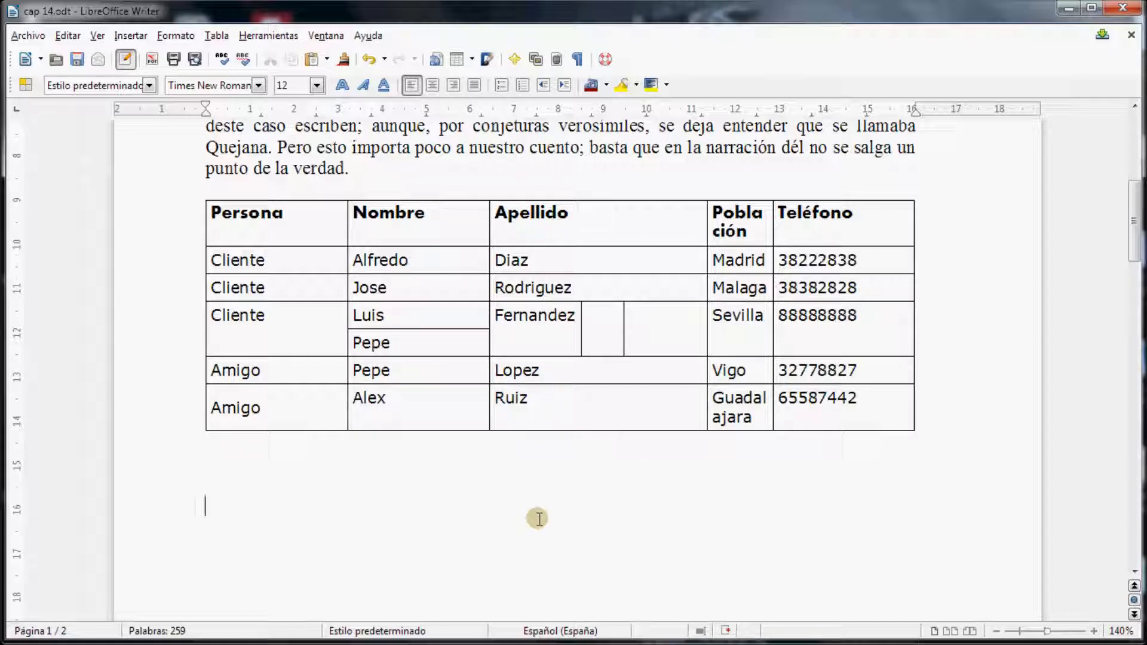
pyautogui.moveTo(562, 333); pyautogui.dragTo(661, 337)
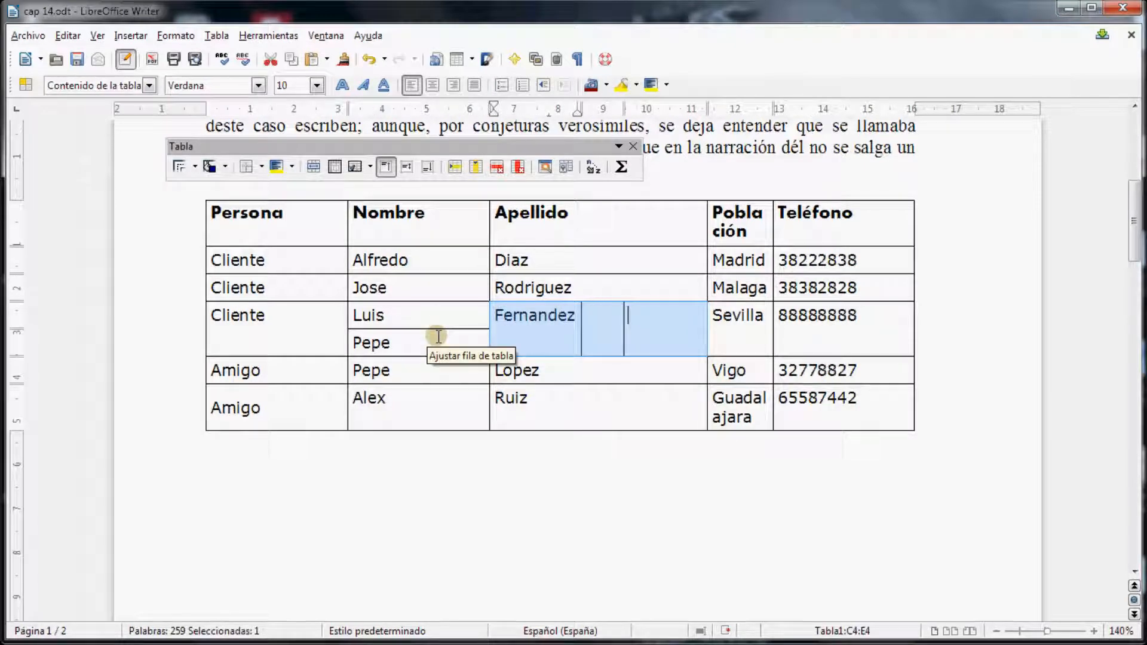
pyautogui.click(528, 494)
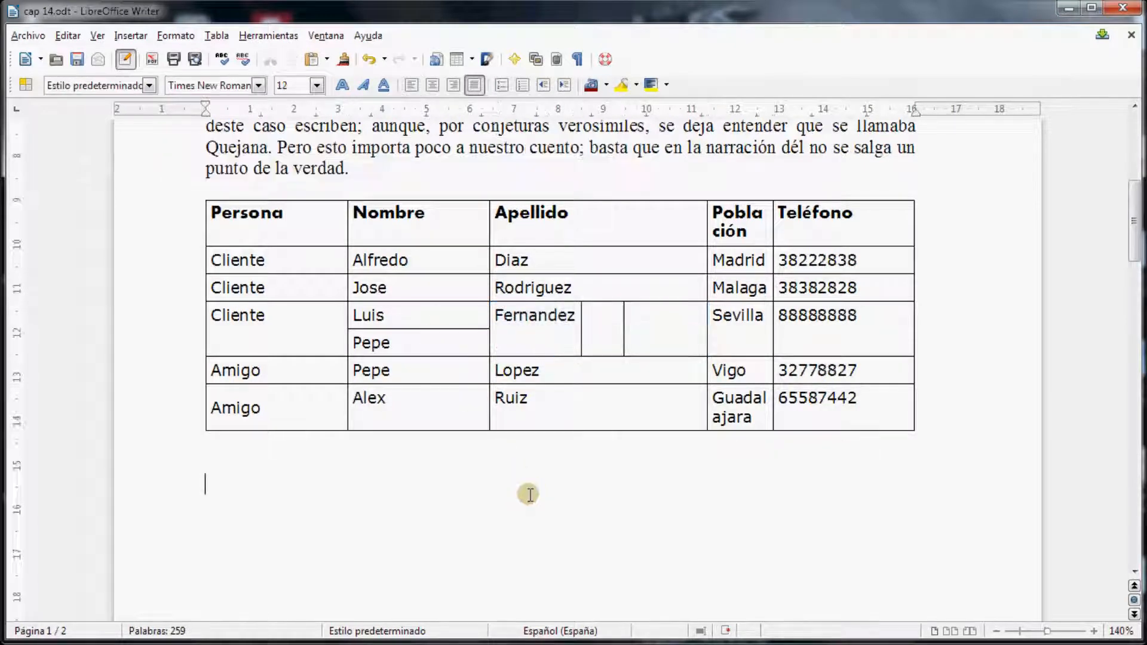
pyautogui.click(393, 332)
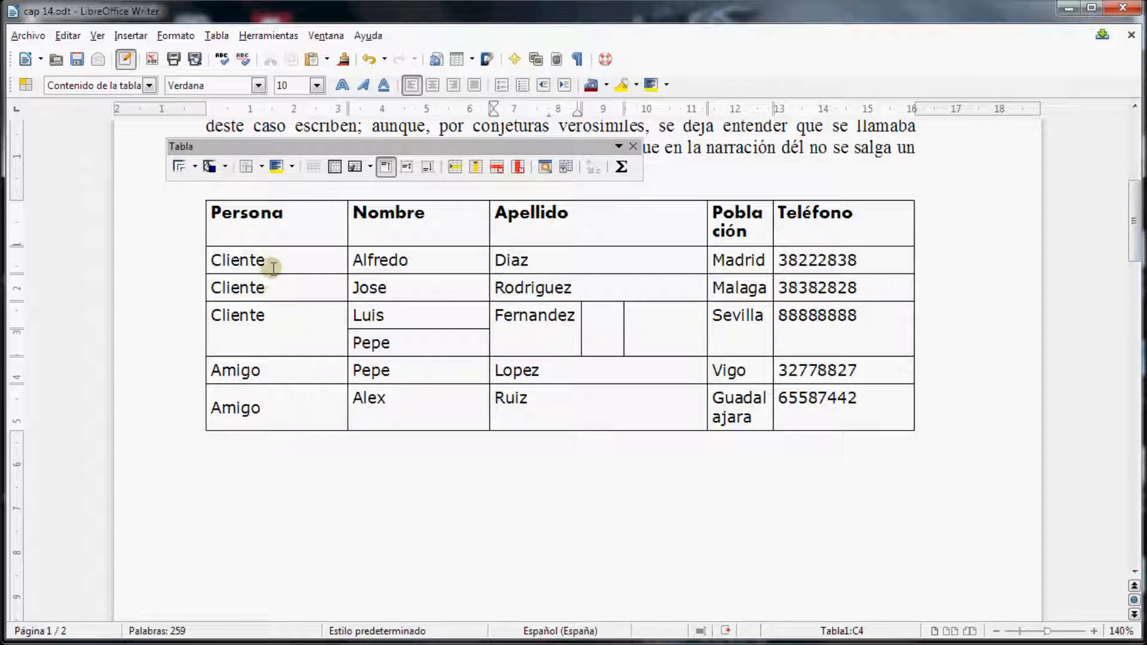
# Merge the three Cliente cells of the Persona column into a single cell.
pyautogui.moveTo(275, 260); pyautogui.dragTo(279, 328)
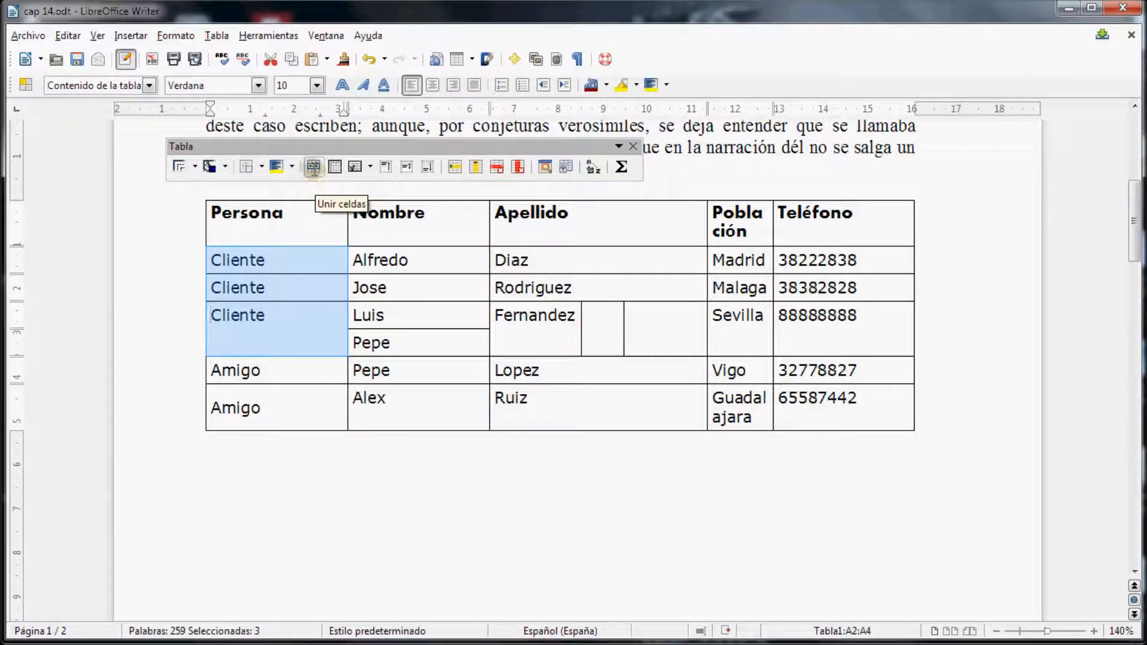
pyautogui.click(313, 168)
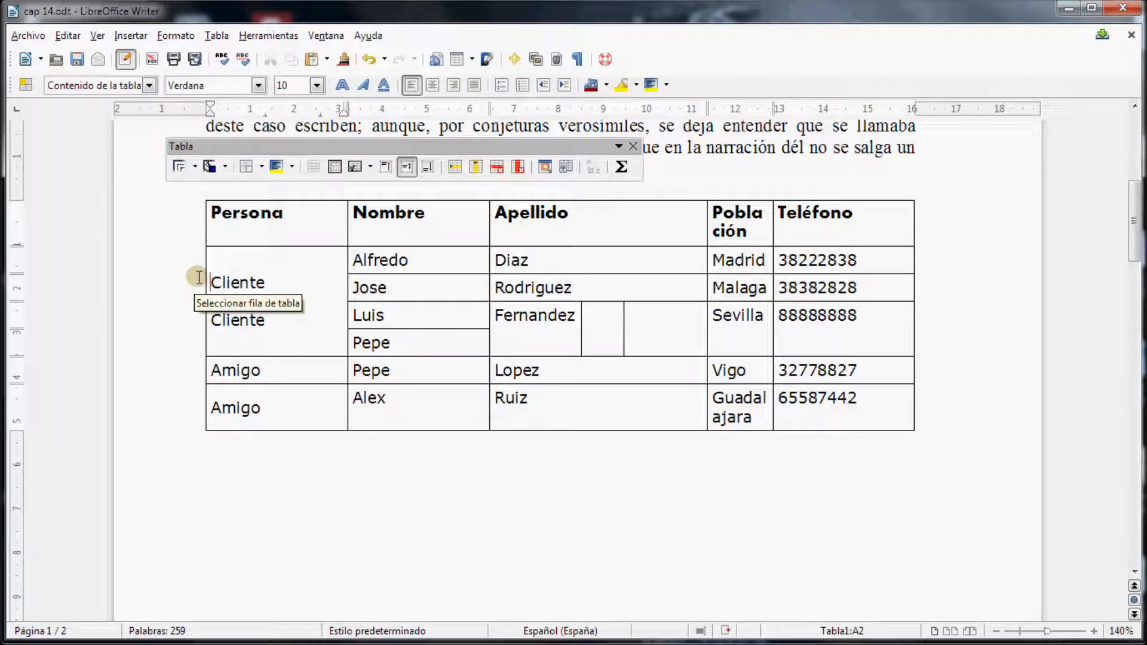
pyautogui.moveTo(276, 285); pyautogui.dragTo(888, 315)
pyautogui.click(123, 326)
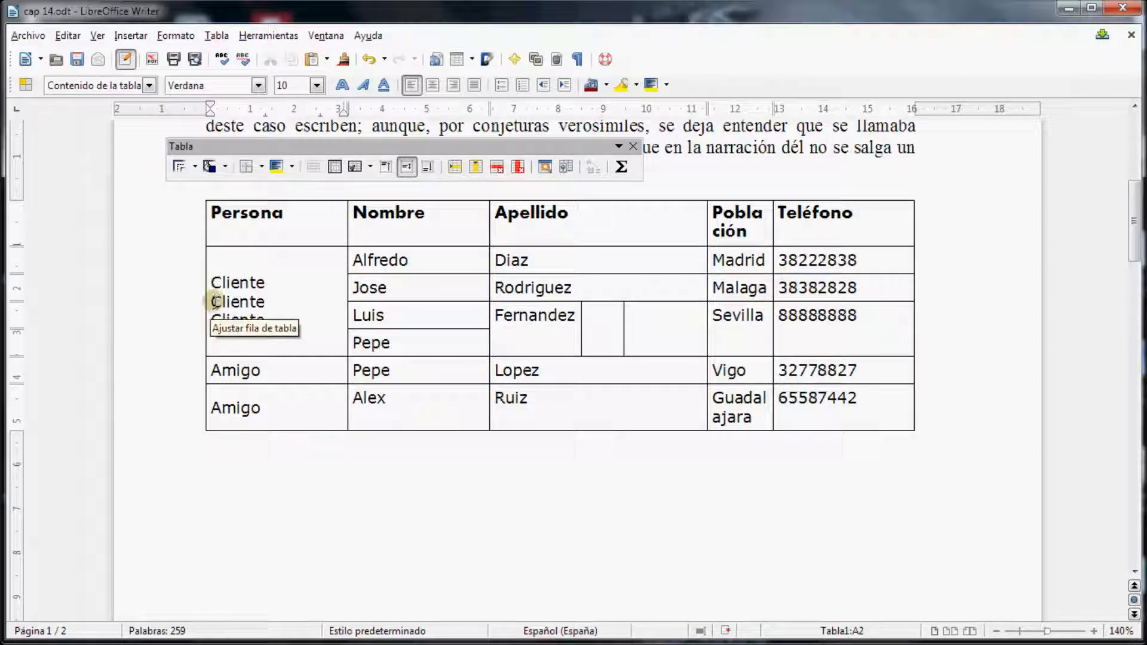
# Delete the two repeated Cliente lines from the merged Persona cell so the word appears only once.
pyautogui.moveTo(213, 300); pyautogui.dragTo(289, 317)
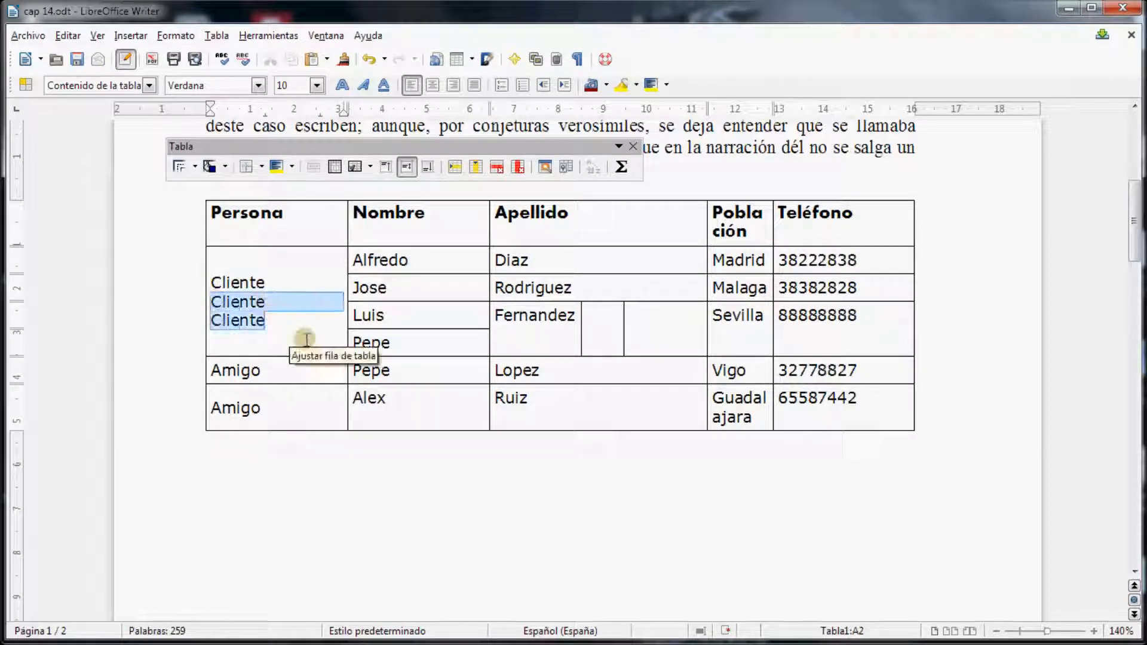
pyautogui.press('Delete')
pyautogui.press('BackSpace')
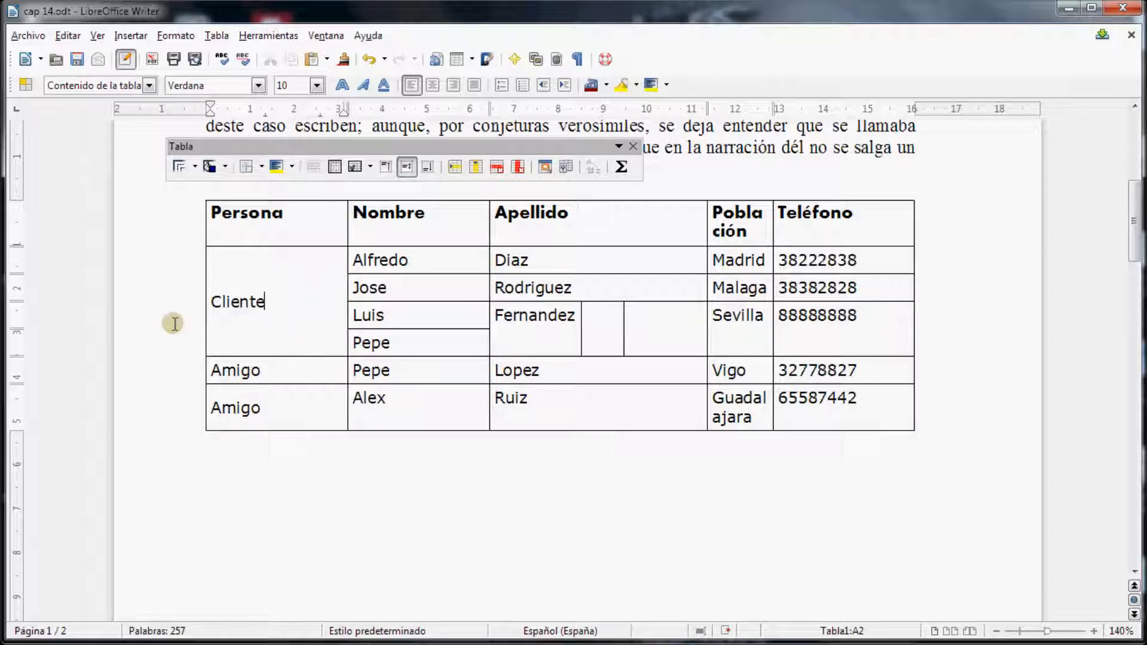
pyautogui.click(308, 482)
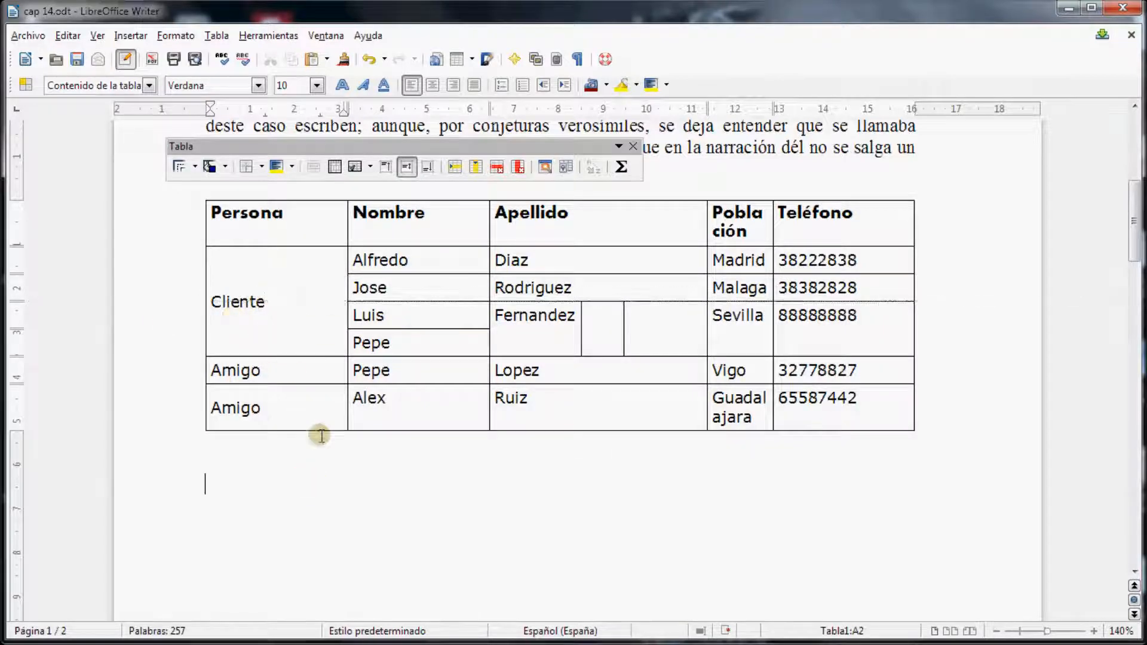
pyautogui.moveTo(361, 260); pyautogui.dragTo(397, 334)
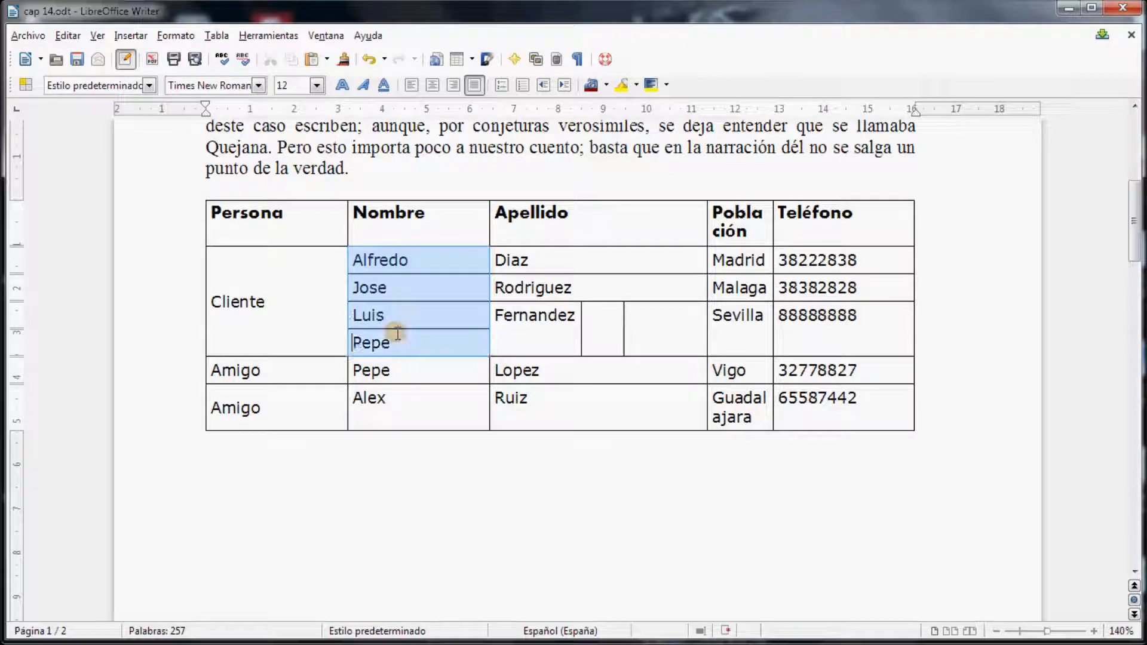
pyautogui.click(383, 518)
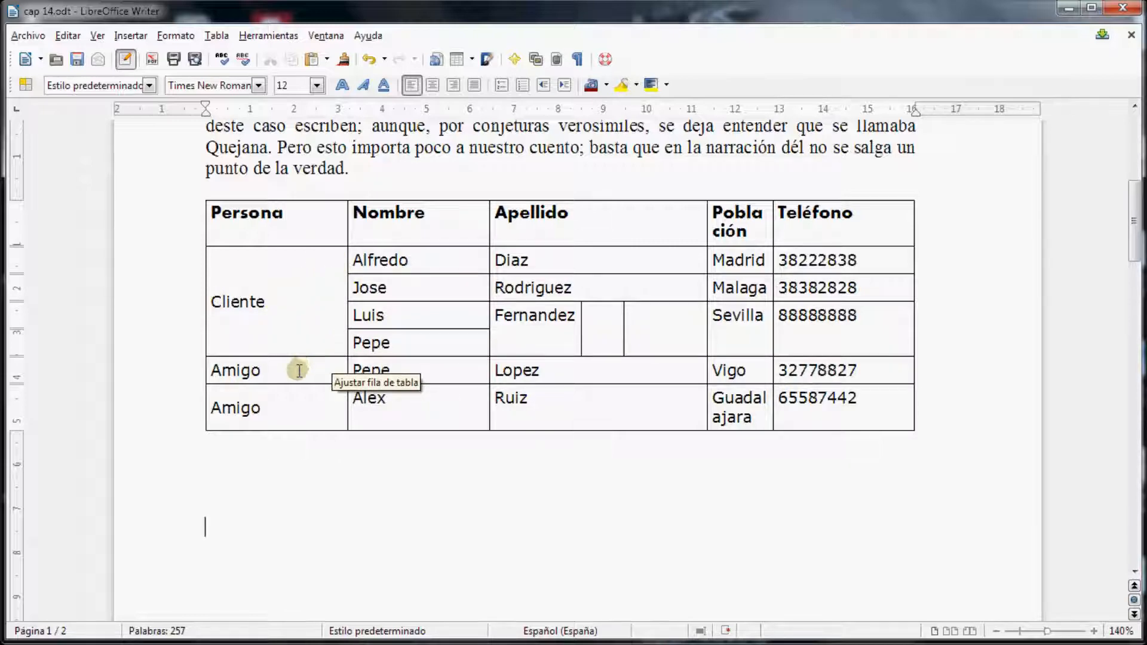
# Clear the second Amigo cell of the Persona column and merge it with the Amigo cell above.
pyautogui.moveTo(281, 405); pyautogui.dragTo(210, 408)
pyautogui.press('Delete')
pyautogui.press('Left')
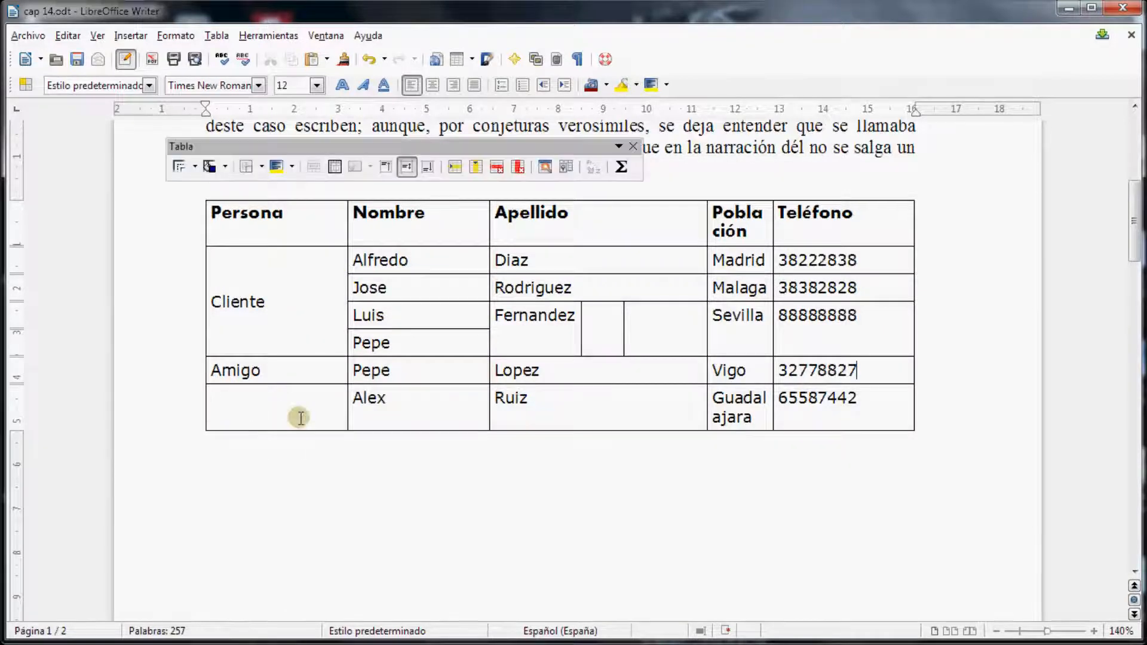
pyautogui.moveTo(287, 374); pyautogui.dragTo(294, 396)
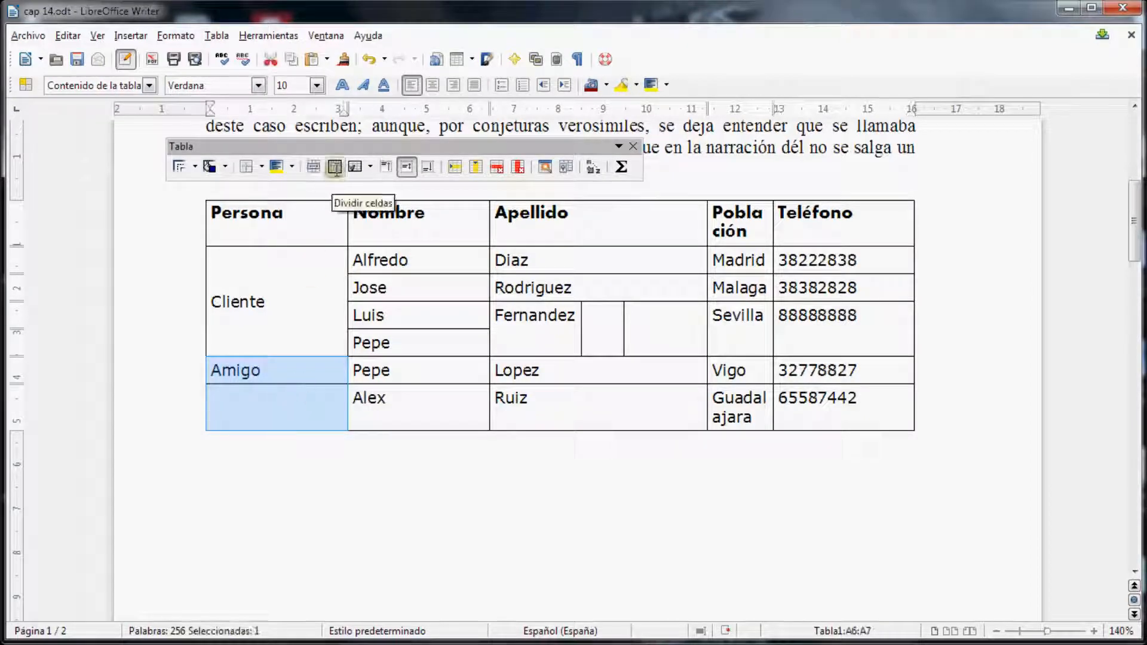
pyautogui.click(311, 167)
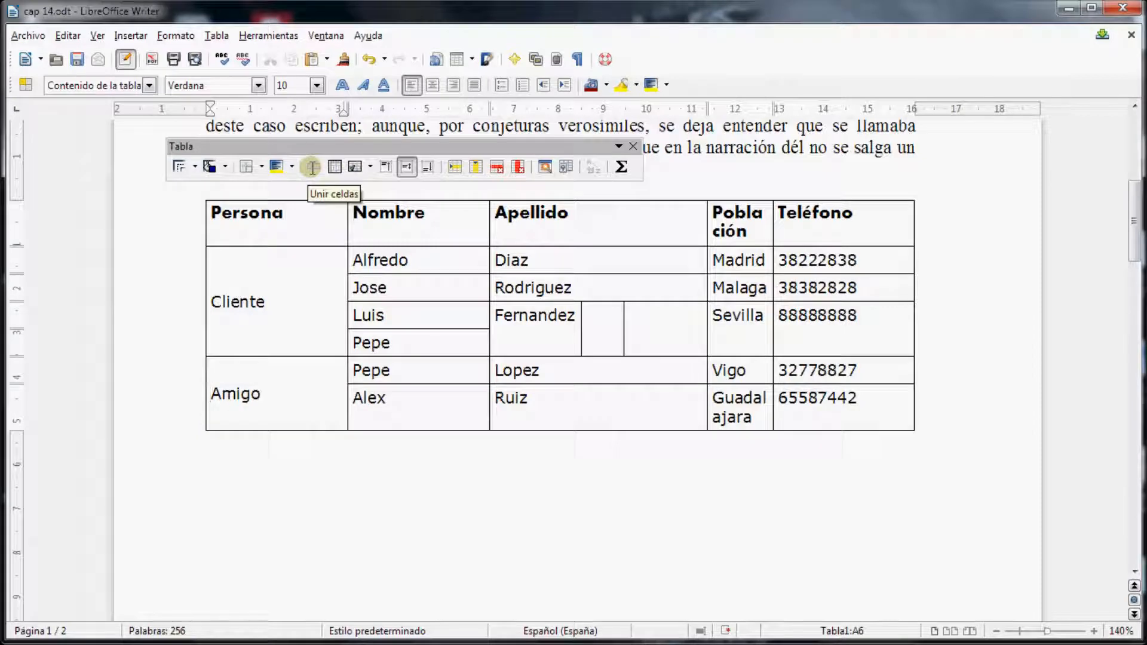
pyautogui.click(350, 494)
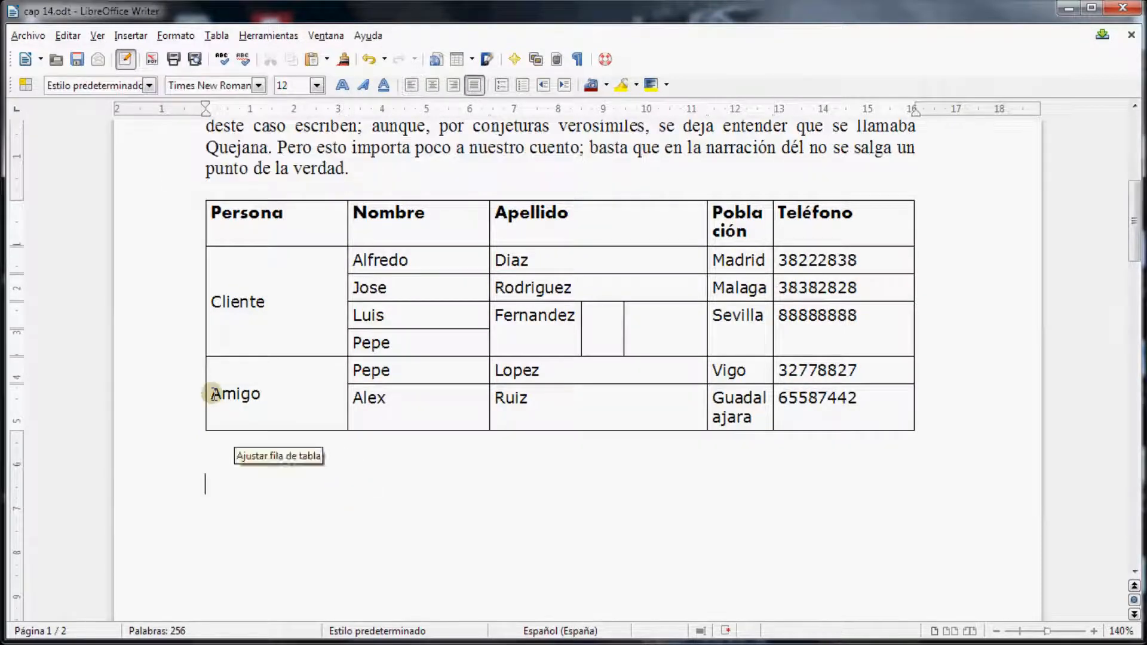
pyautogui.click(299, 398)
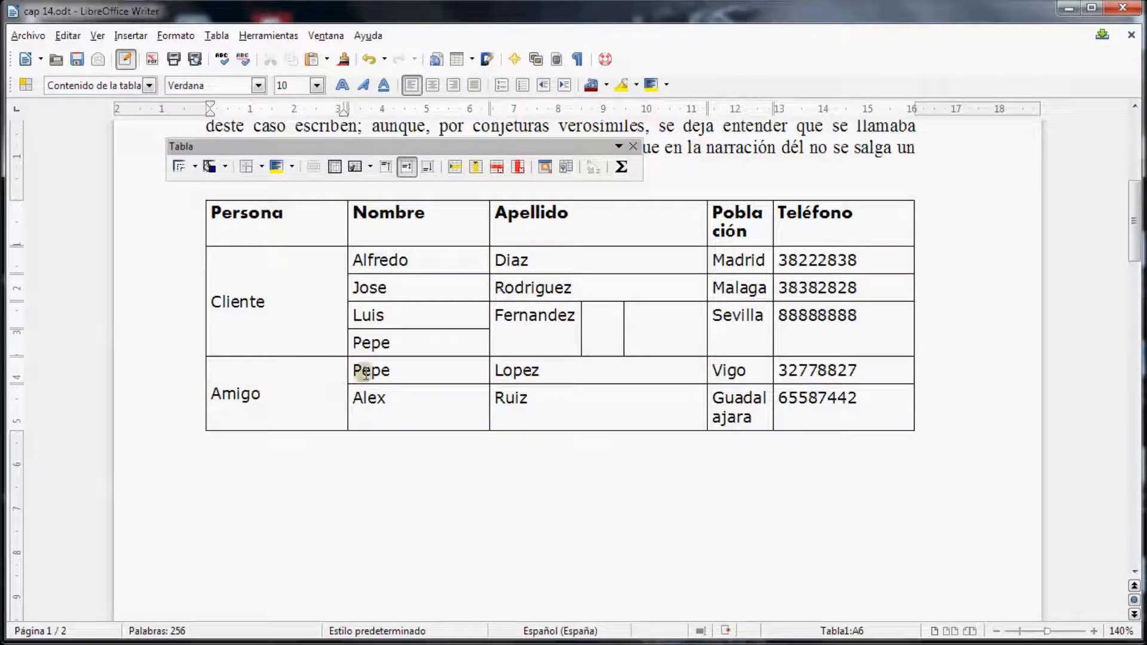
pyautogui.moveTo(404, 371); pyautogui.dragTo(803, 388)
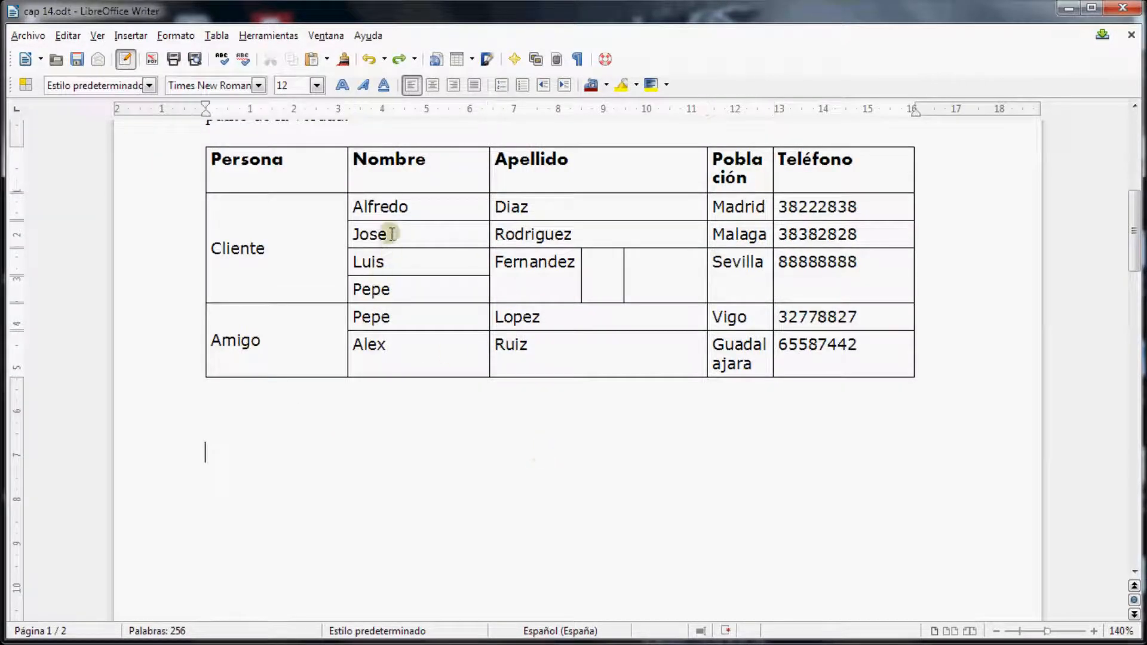
# Apply the optimal column width to the Nombre column, based on the name in the second contact's cell.
pyautogui.click(391, 234)
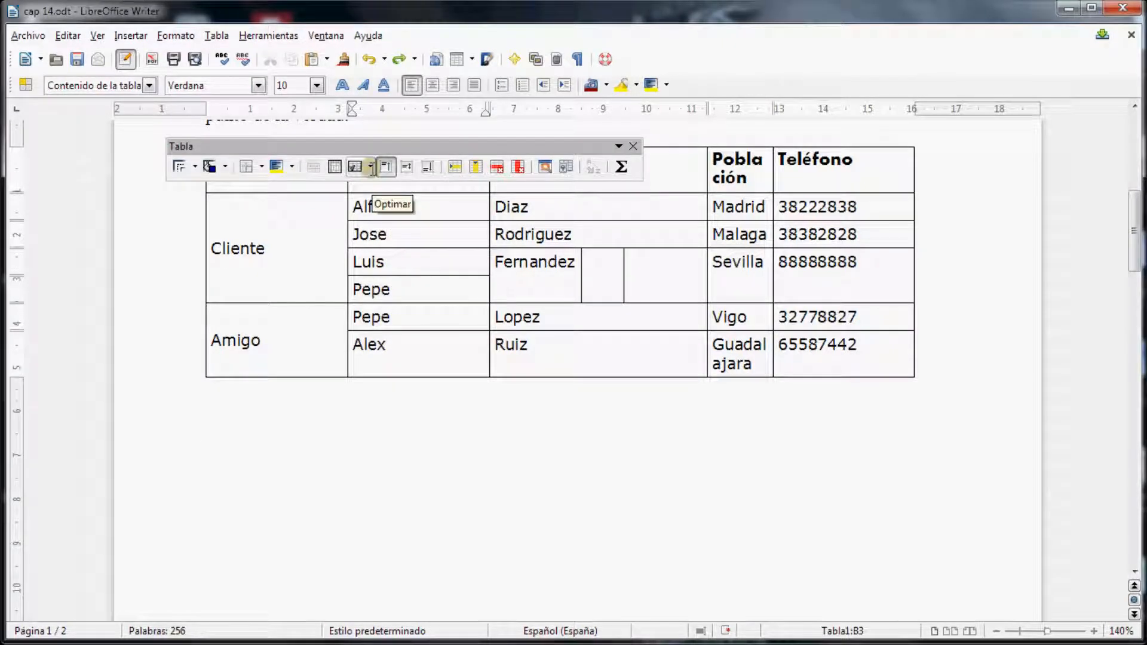
pyautogui.click(371, 167)
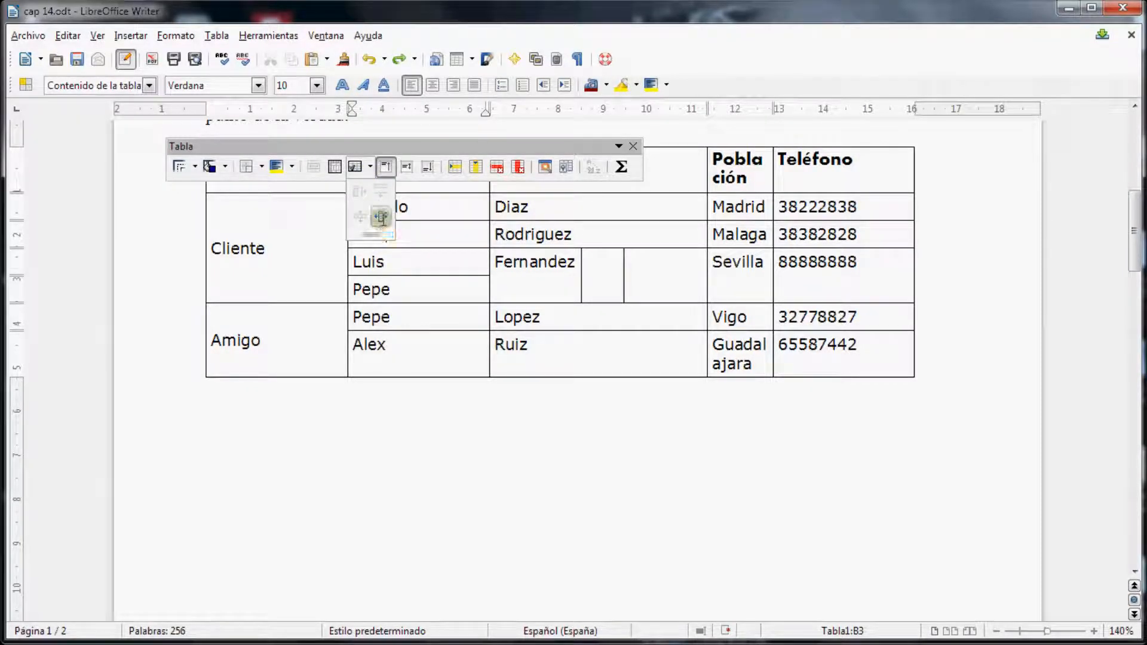
pyautogui.click(381, 217)
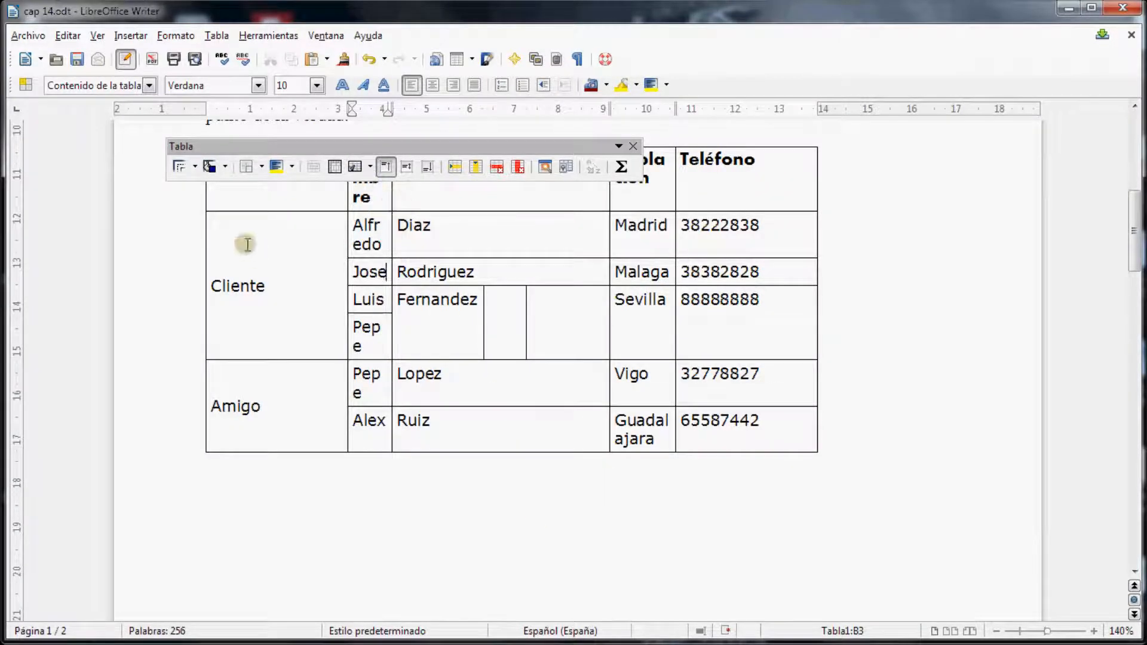
pyautogui.scroll(2, 245, 245)
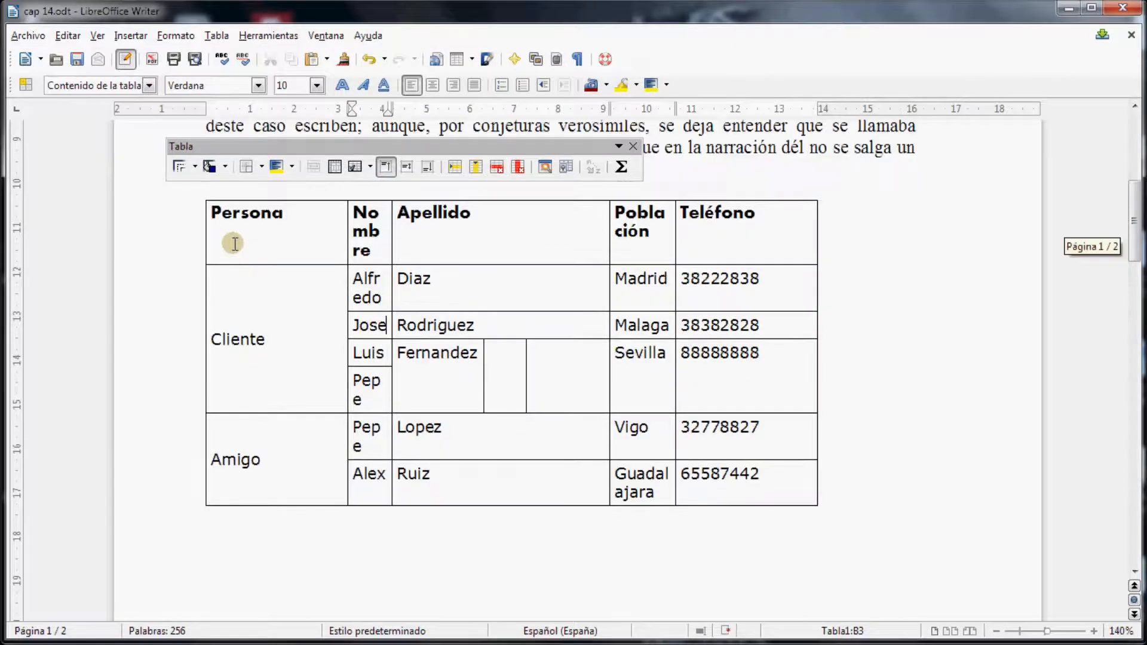
# Distribute the columns of the entire table evenly and check how the split Apellido cells are counted.
pyautogui.click(204, 204)
pyautogui.click(367, 167)
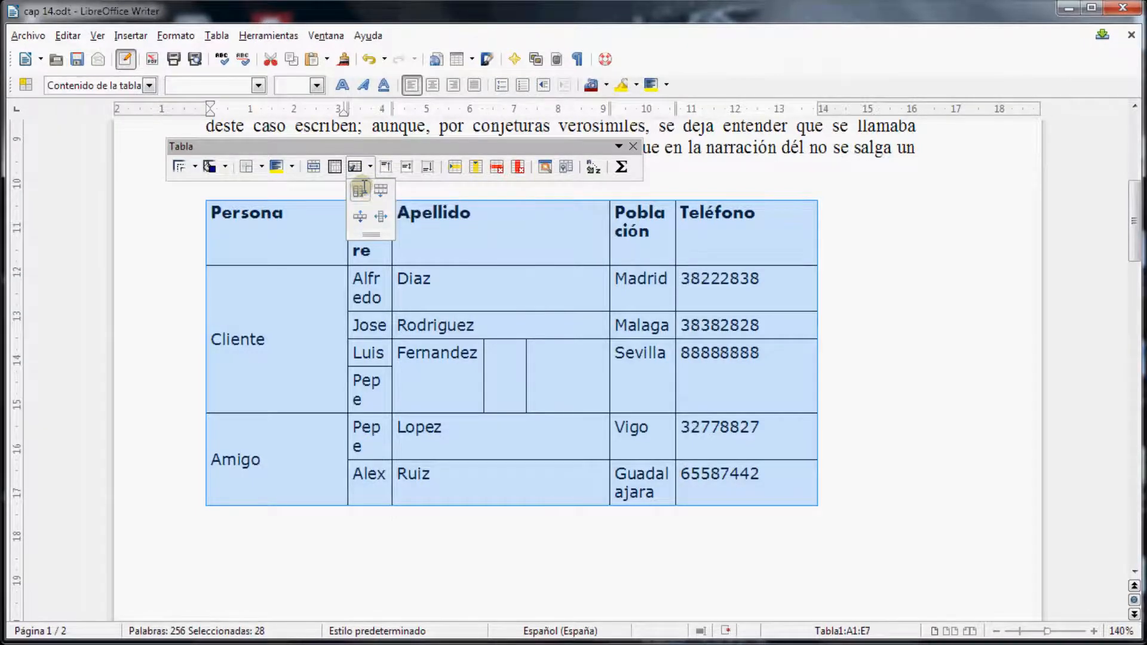
pyautogui.click(362, 189)
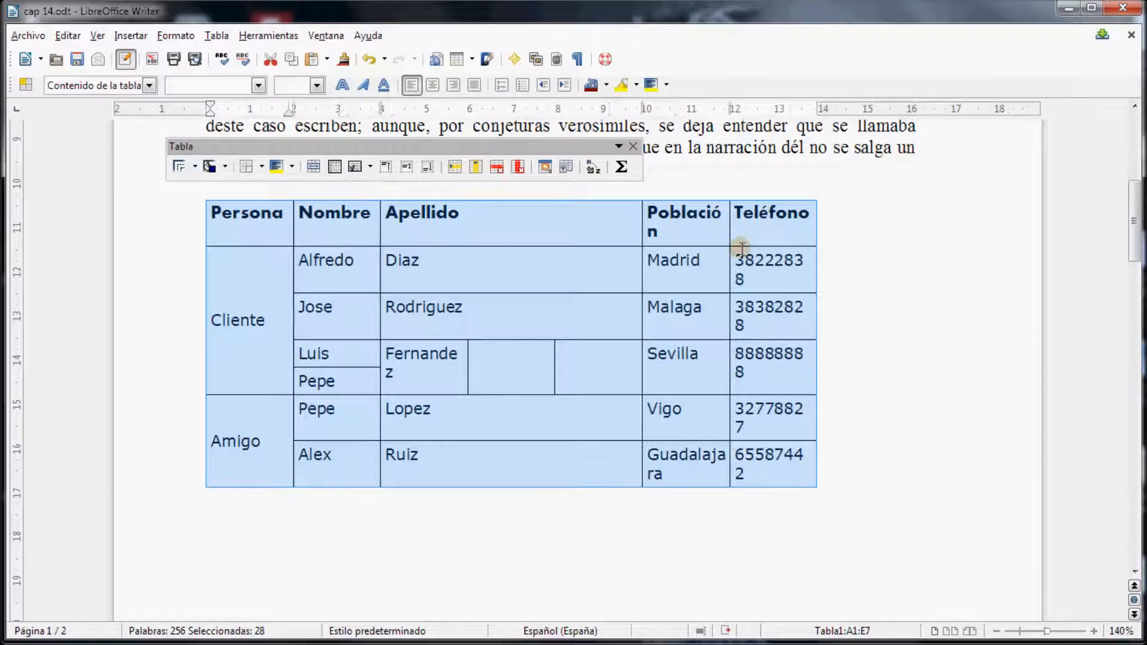
pyautogui.click(860, 307)
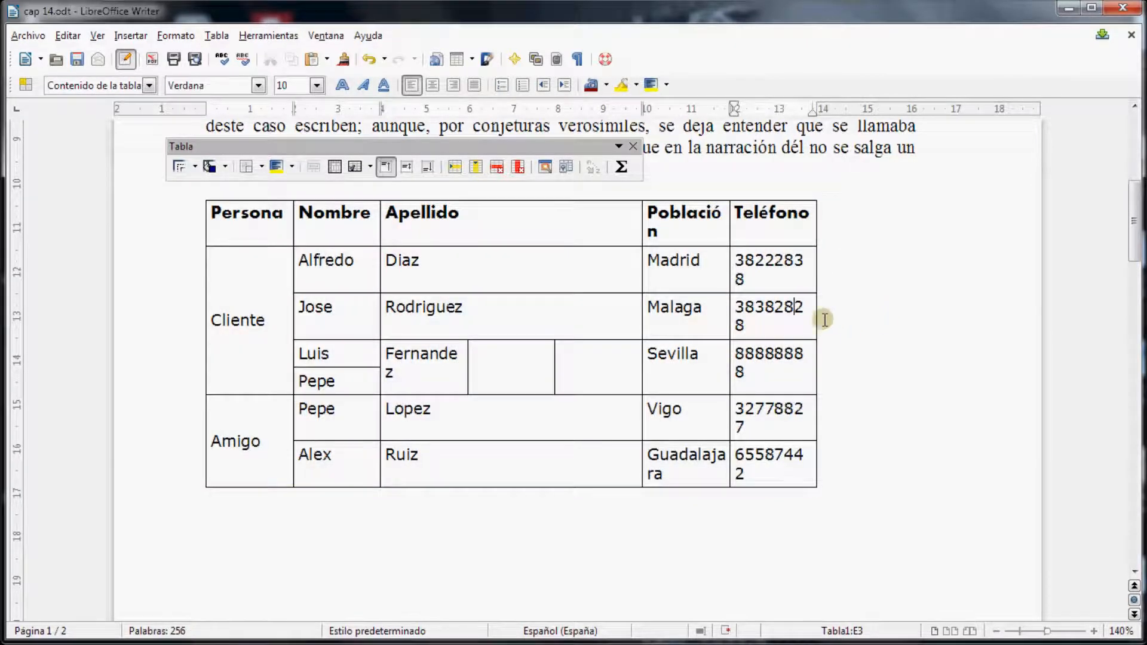
pyautogui.moveTo(418, 376); pyautogui.dragTo(590, 373)
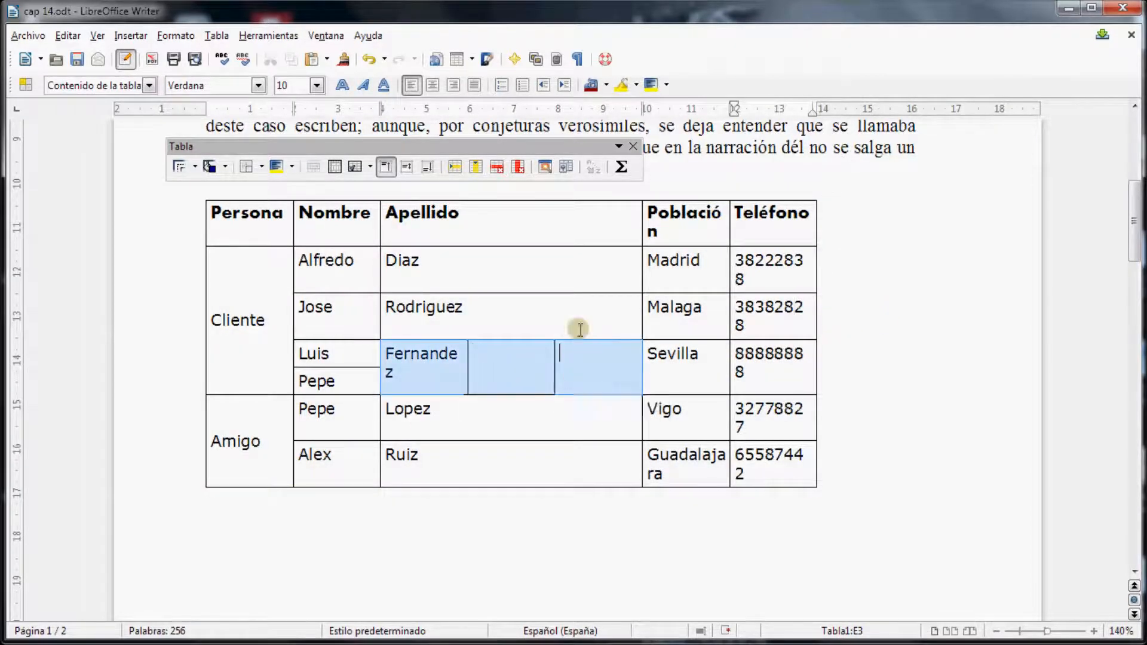
pyautogui.click(560, 196)
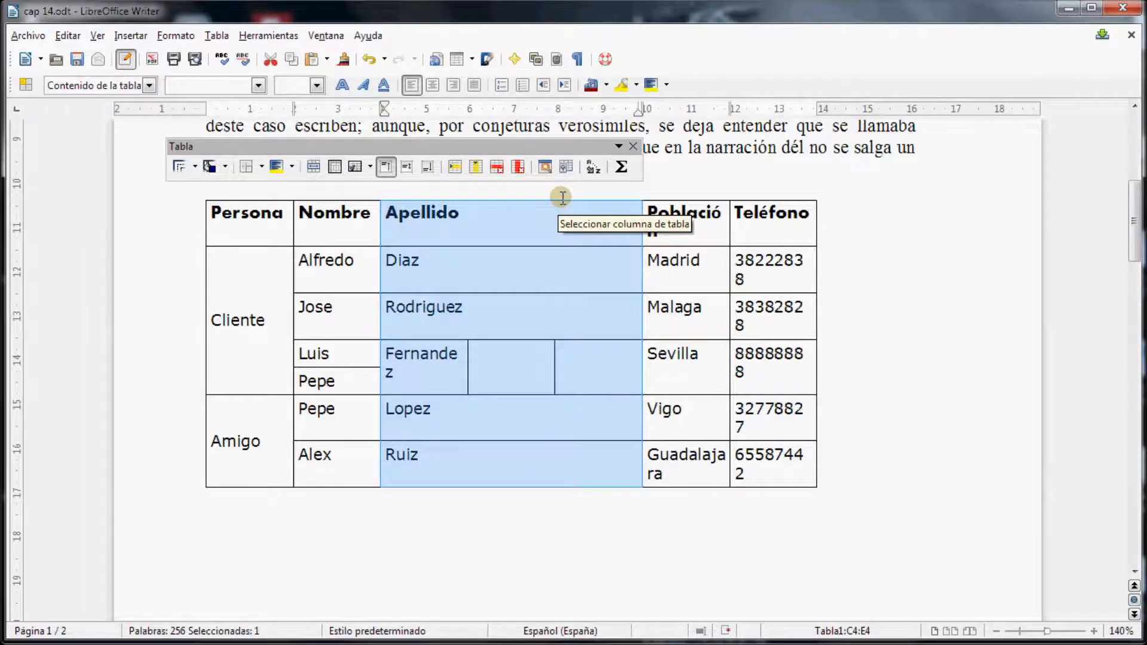
# Widen the Teléfono column until the table reaches about 16 cm on the ruler, and distribute all columns evenly again.
pyautogui.click(830, 257)
pyautogui.moveTo(818, 259); pyautogui.dragTo(910, 253)
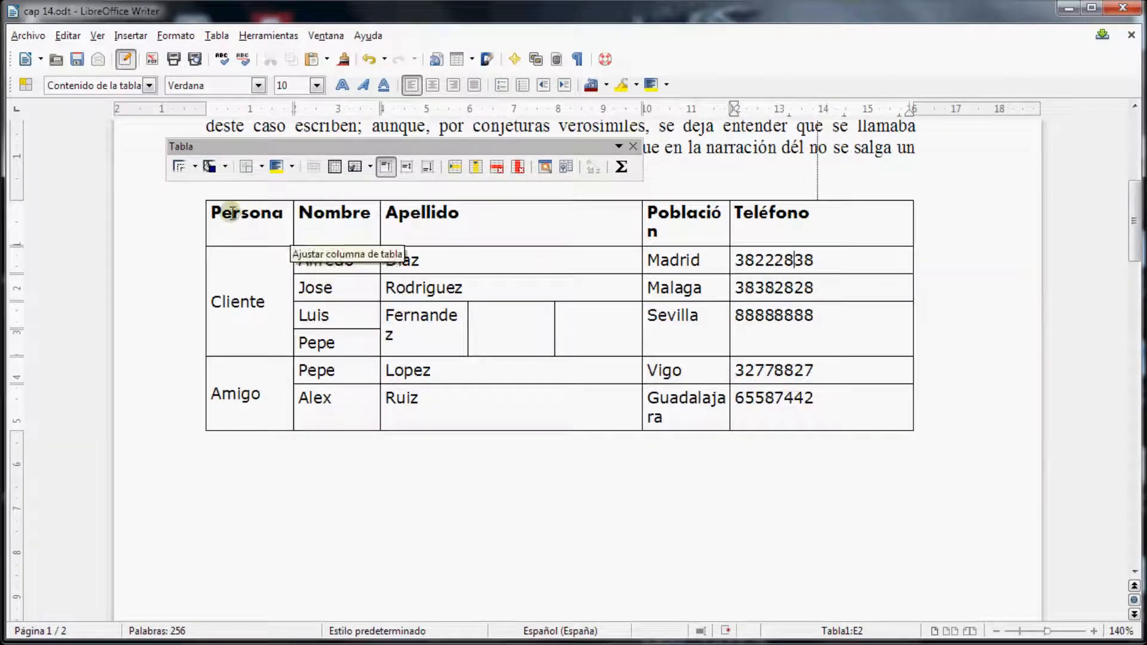
pyautogui.click(201, 198)
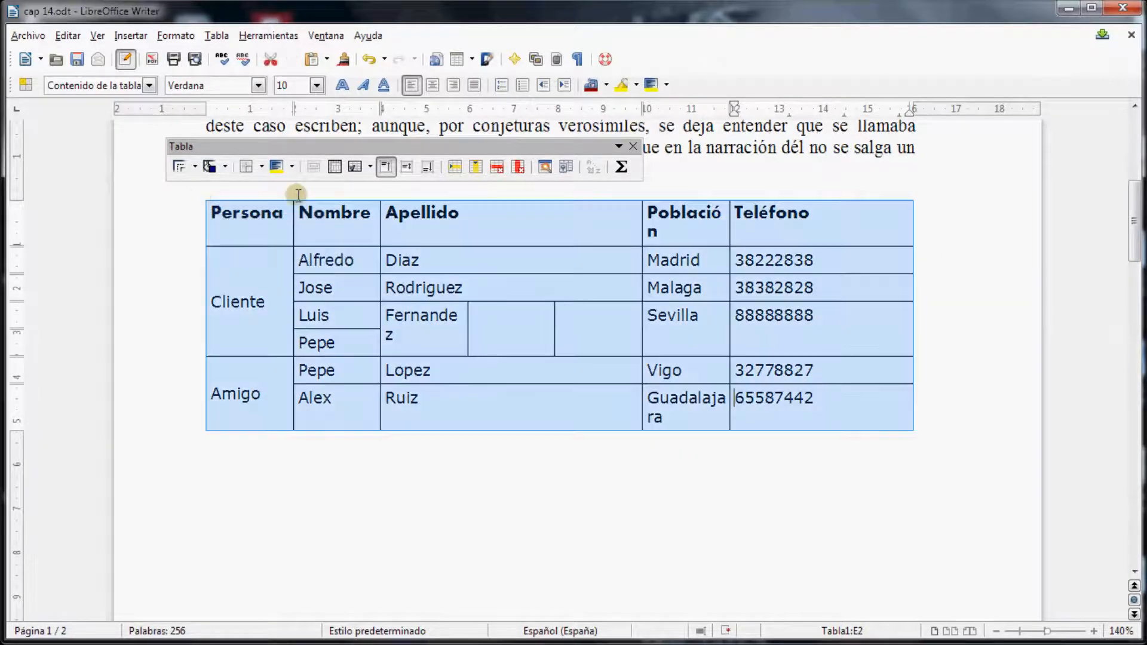
pyautogui.click(370, 168)
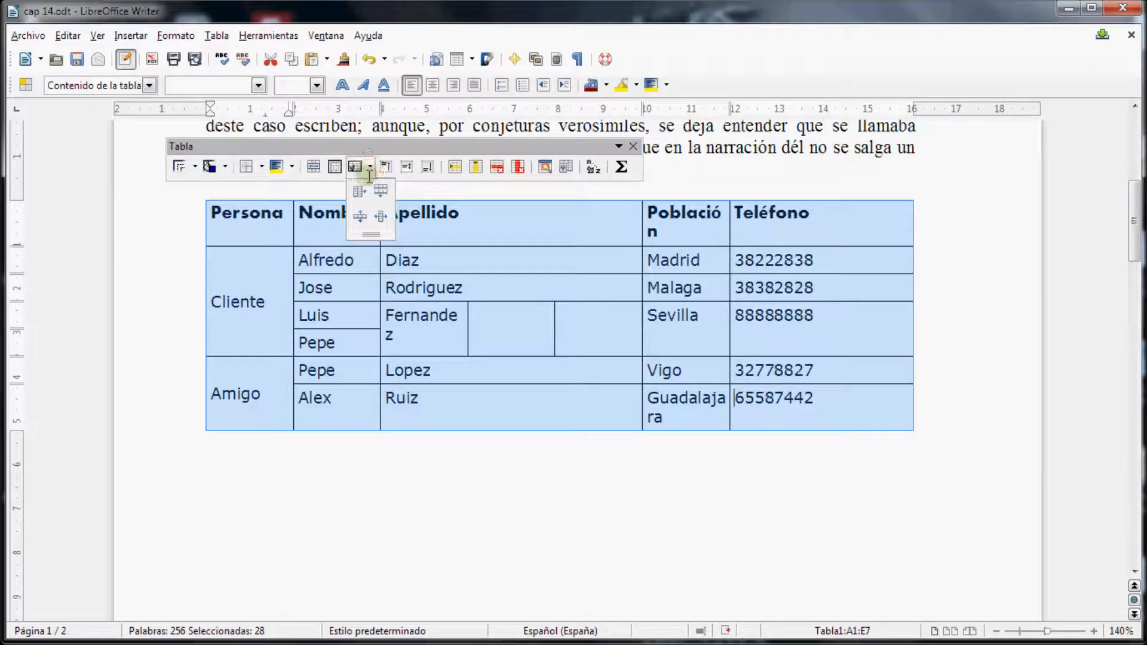
pyautogui.click(359, 191)
pyautogui.click(590, 510)
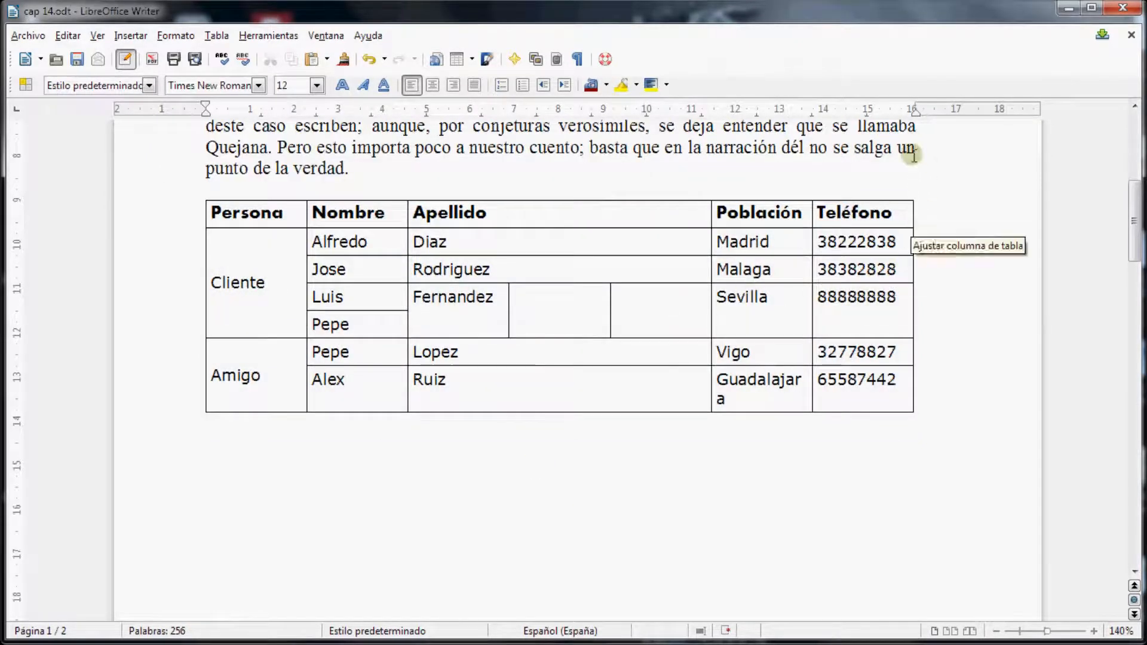
# Select the entire table and distribute its rows evenly.
pyautogui.click(394, 238)
pyautogui.click(371, 168)
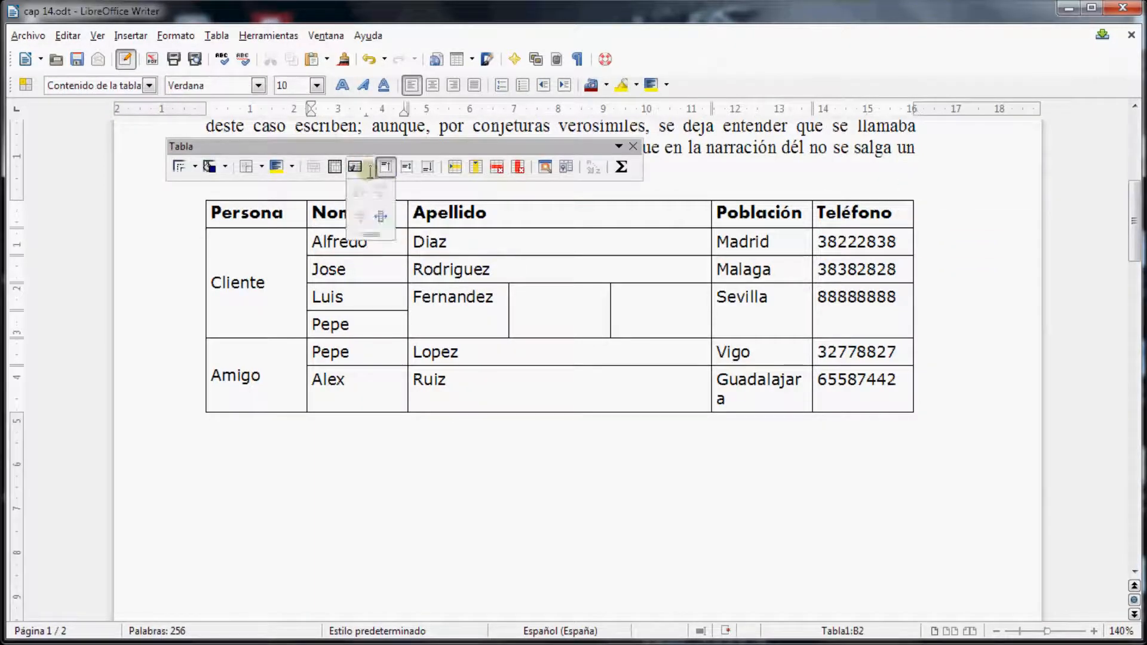
pyautogui.click(196, 206)
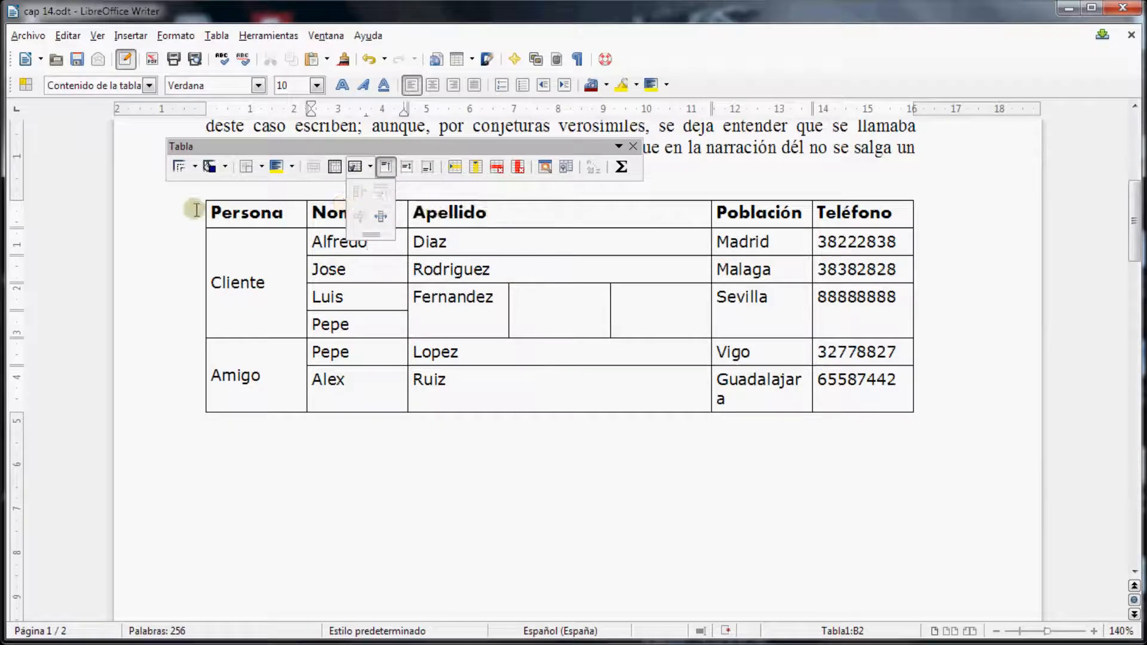
pyautogui.click(203, 193)
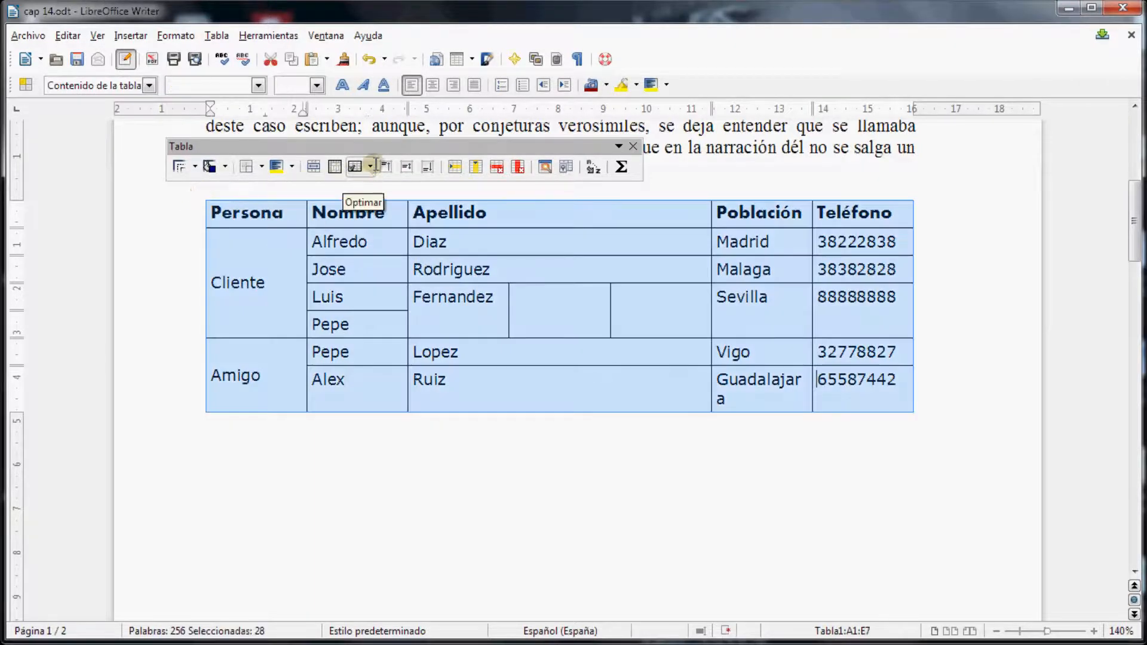
pyautogui.click(370, 167)
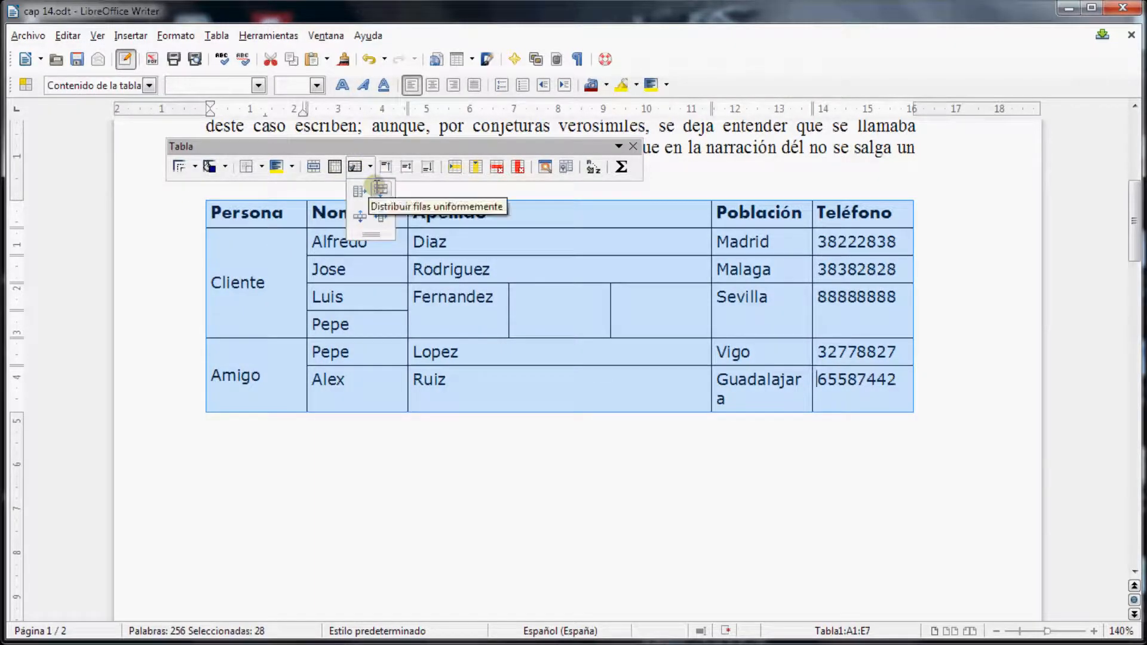
pyautogui.click(379, 188)
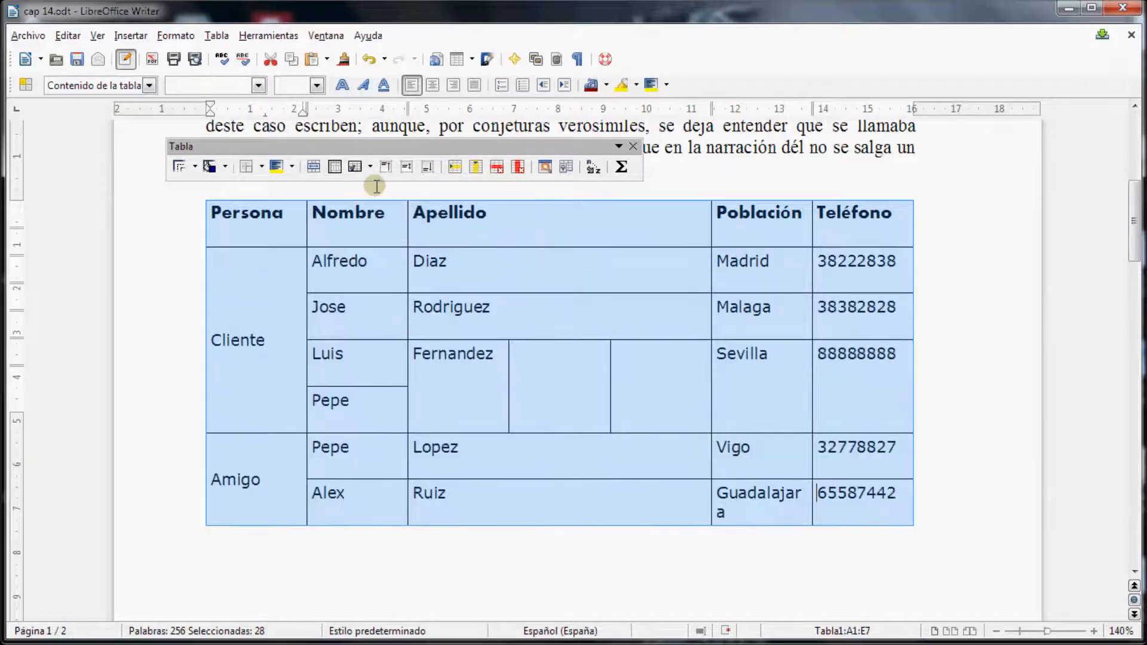
pyautogui.click(460, 570)
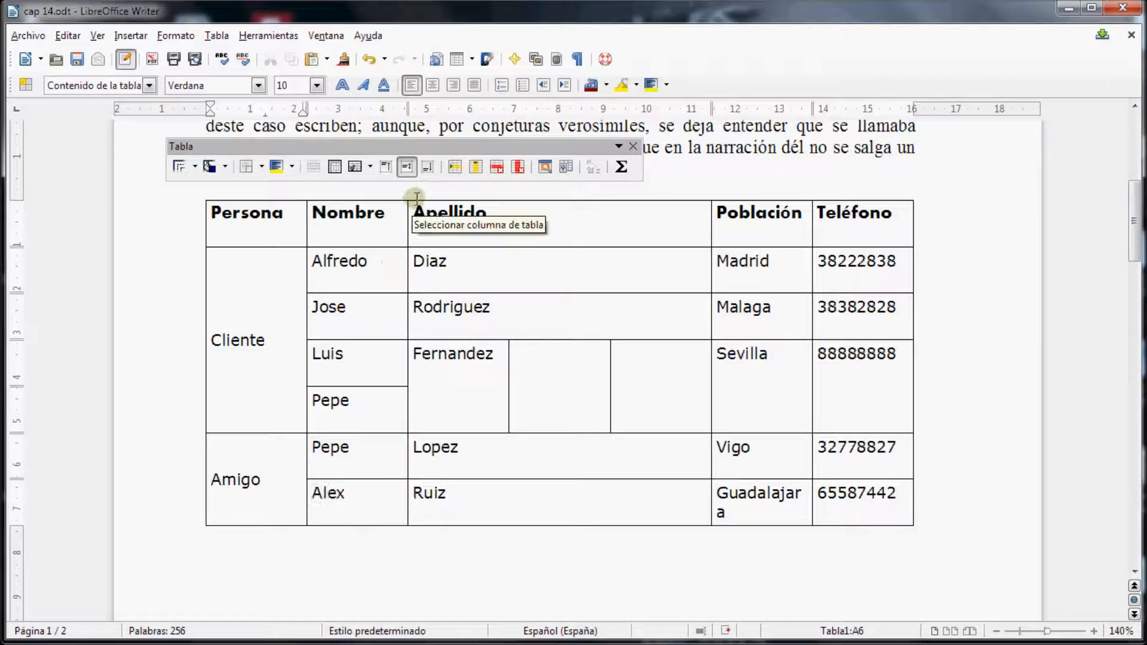
# Apply the optimal row height to the entire table.
pyautogui.click(203, 195)
pyautogui.click(356, 167)
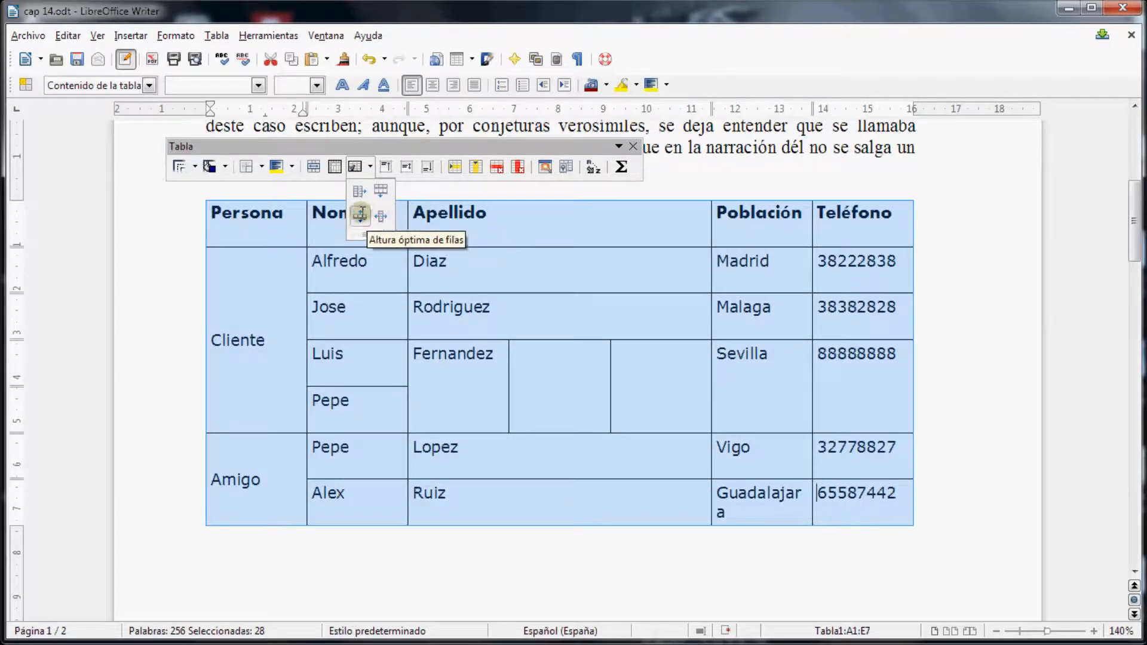
pyautogui.click(360, 214)
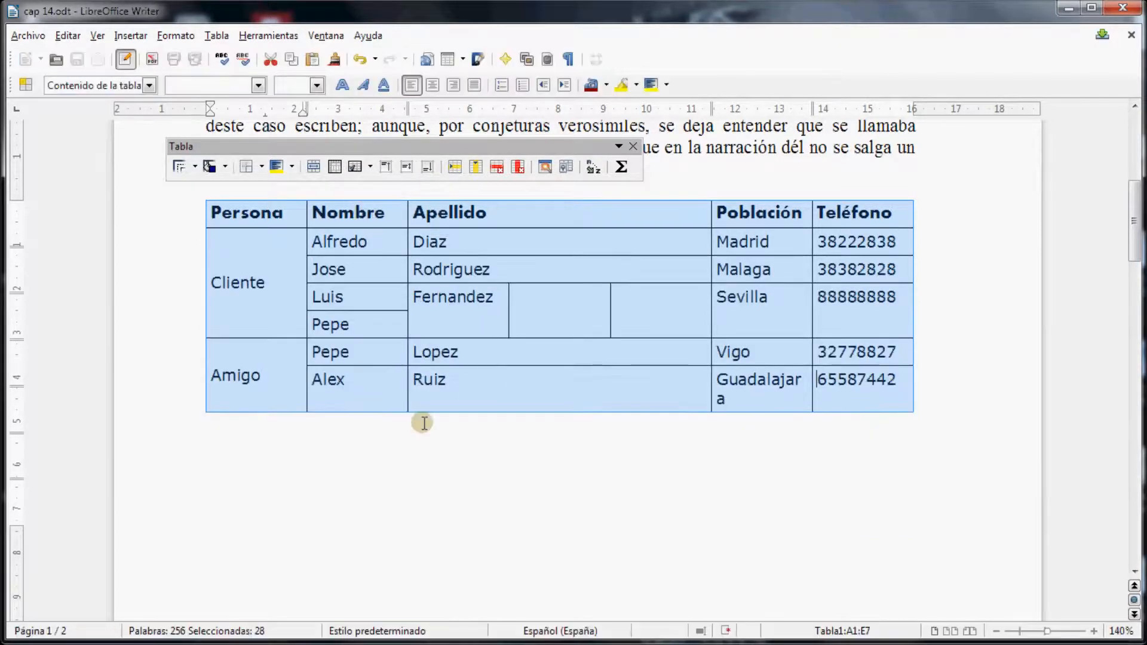
pyautogui.click(446, 478)
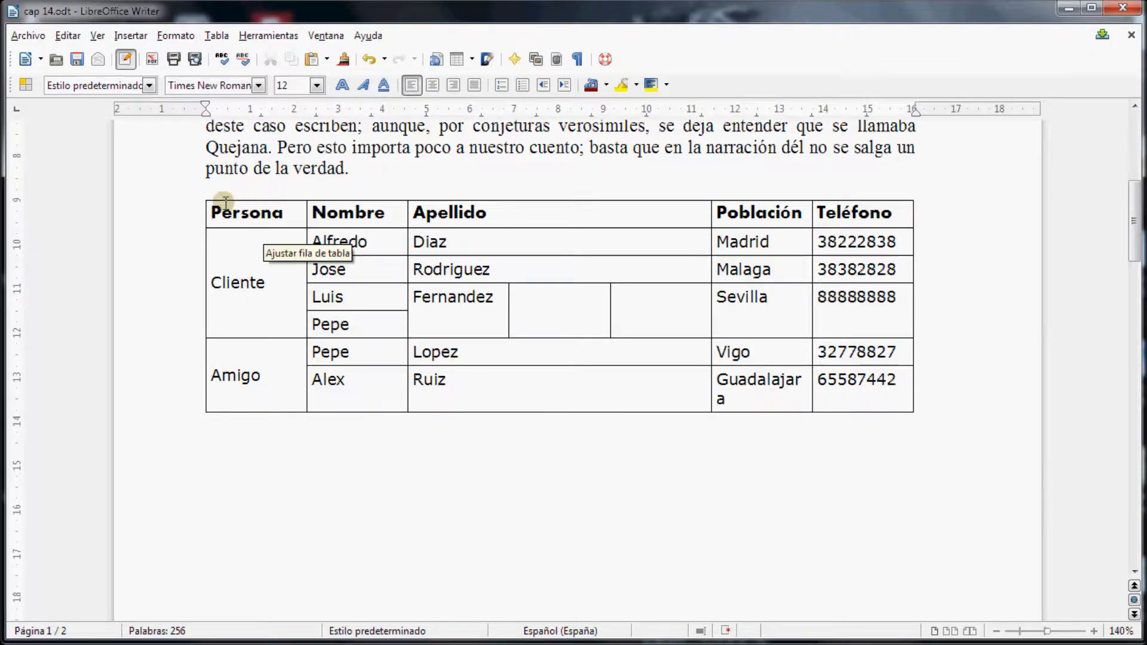
# Apply the optimal column width to all columns of the table.
pyautogui.click(205, 197)
pyautogui.click(370, 167)
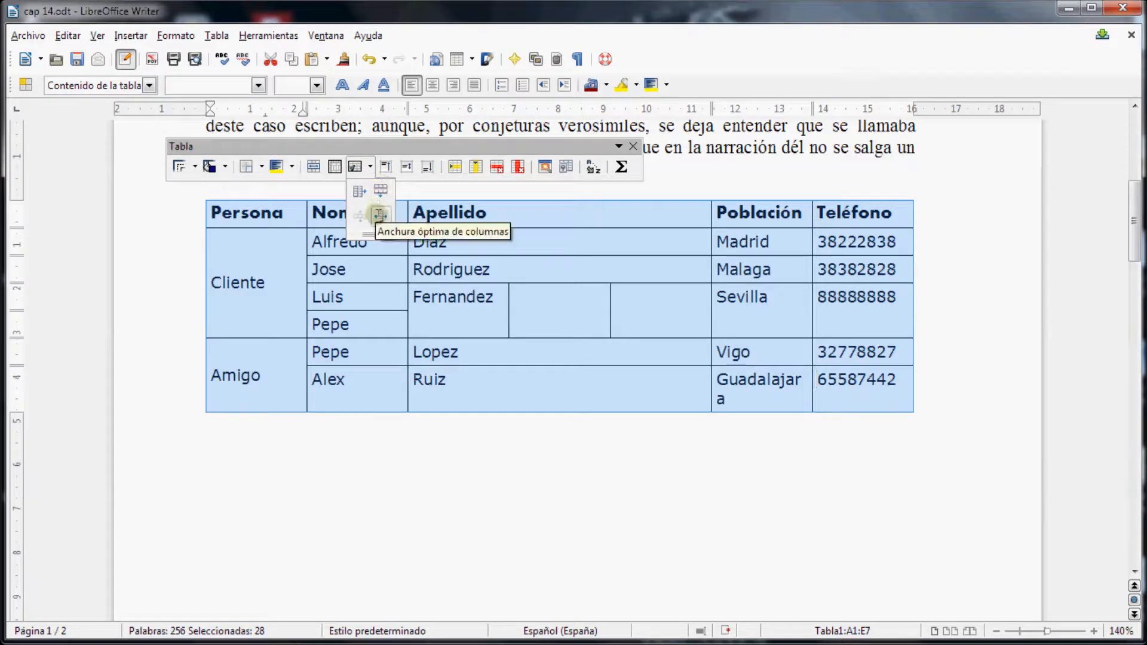
pyautogui.click(379, 215)
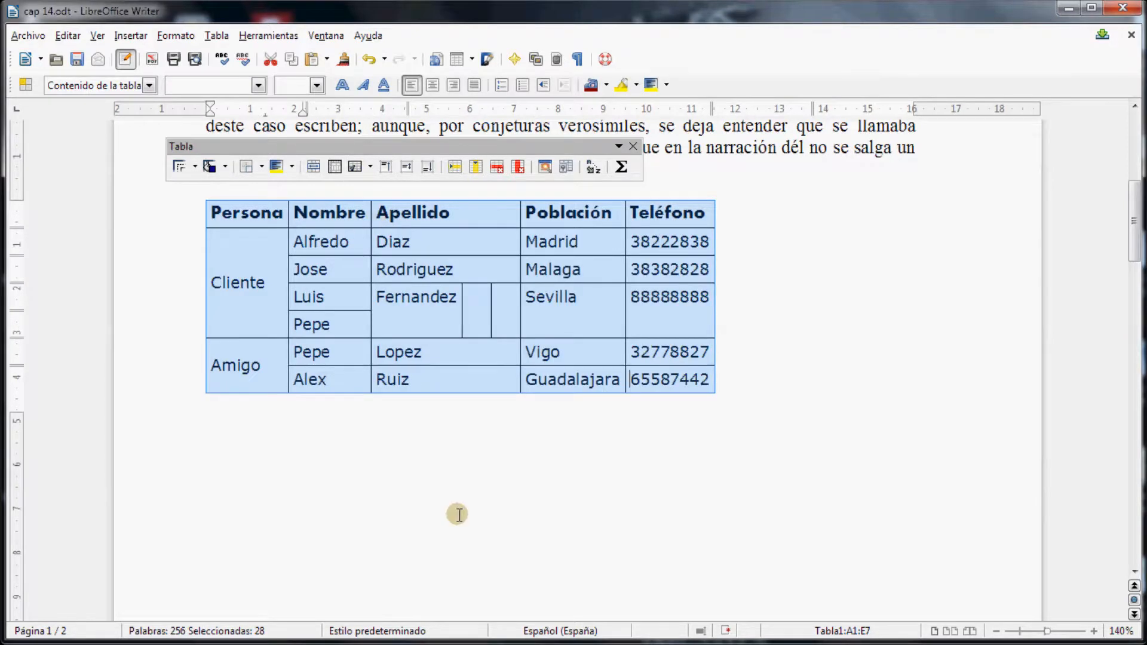
pyautogui.click(456, 513)
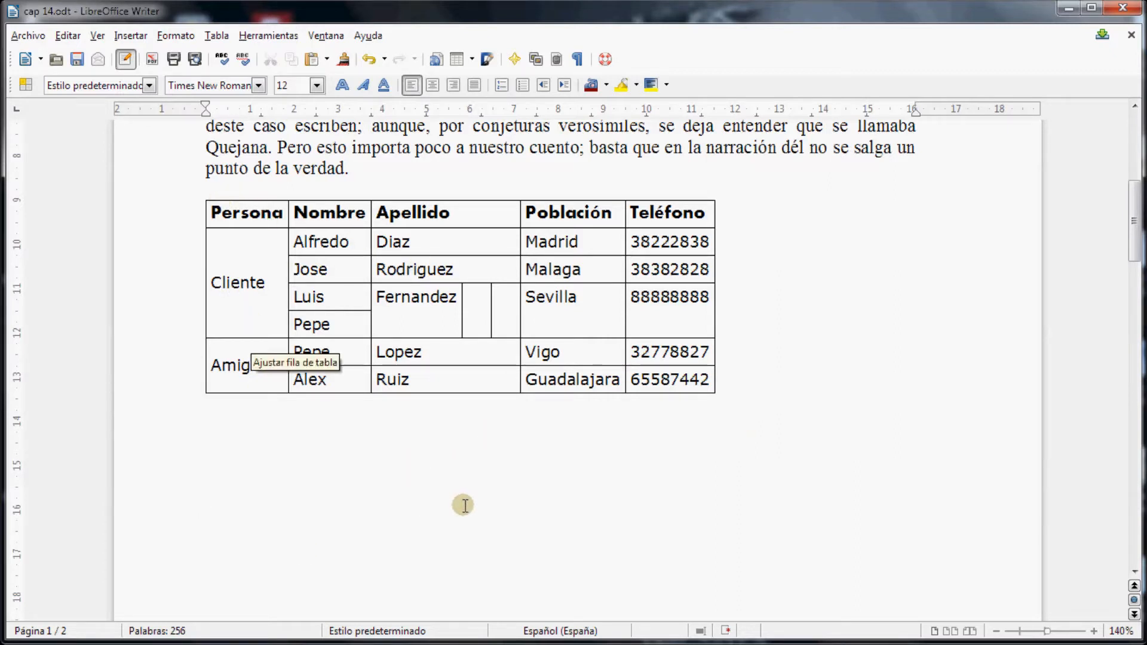
pyautogui.click(830, 471)
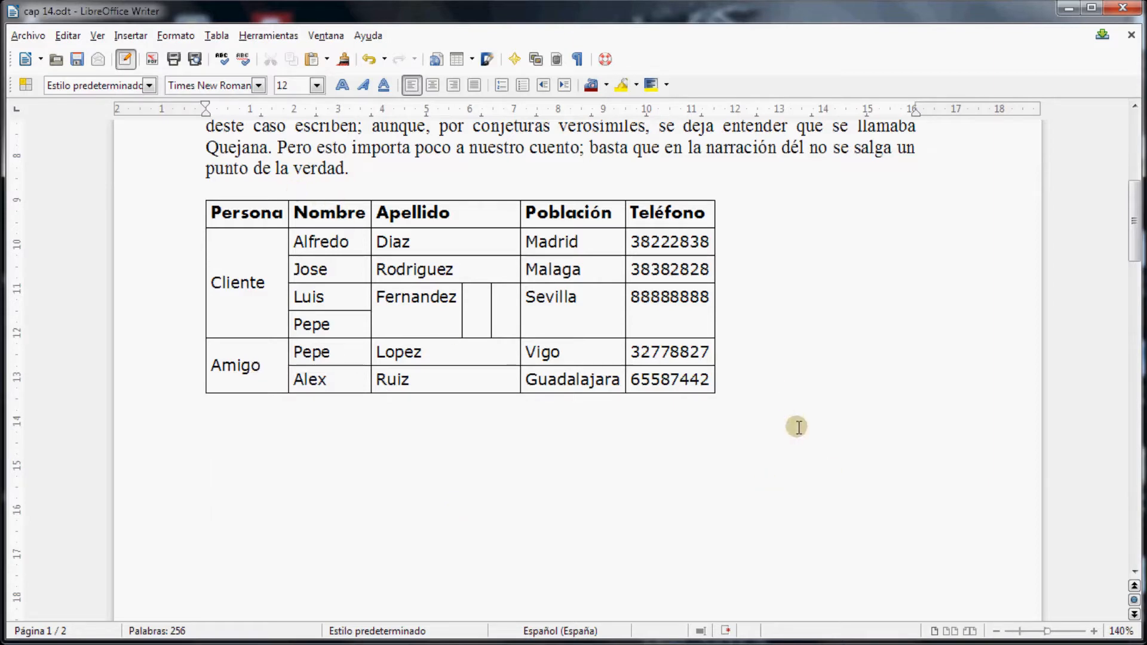